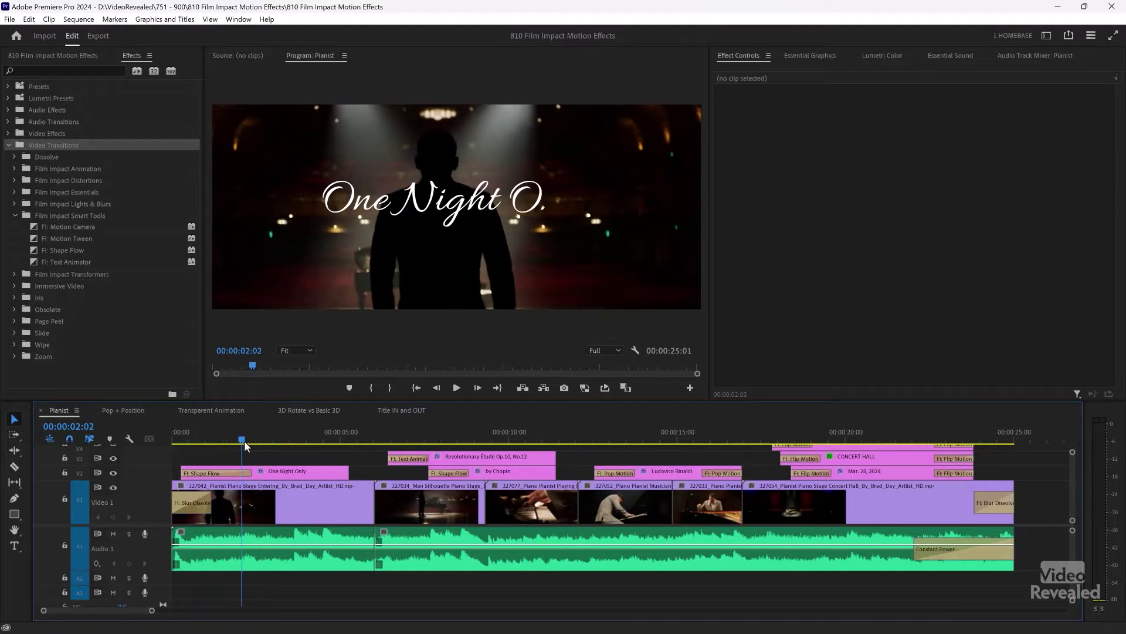
Step: Lengthen the FI: Shape Flow transition on the V2 title and preview its reveal
left_click(211, 477)
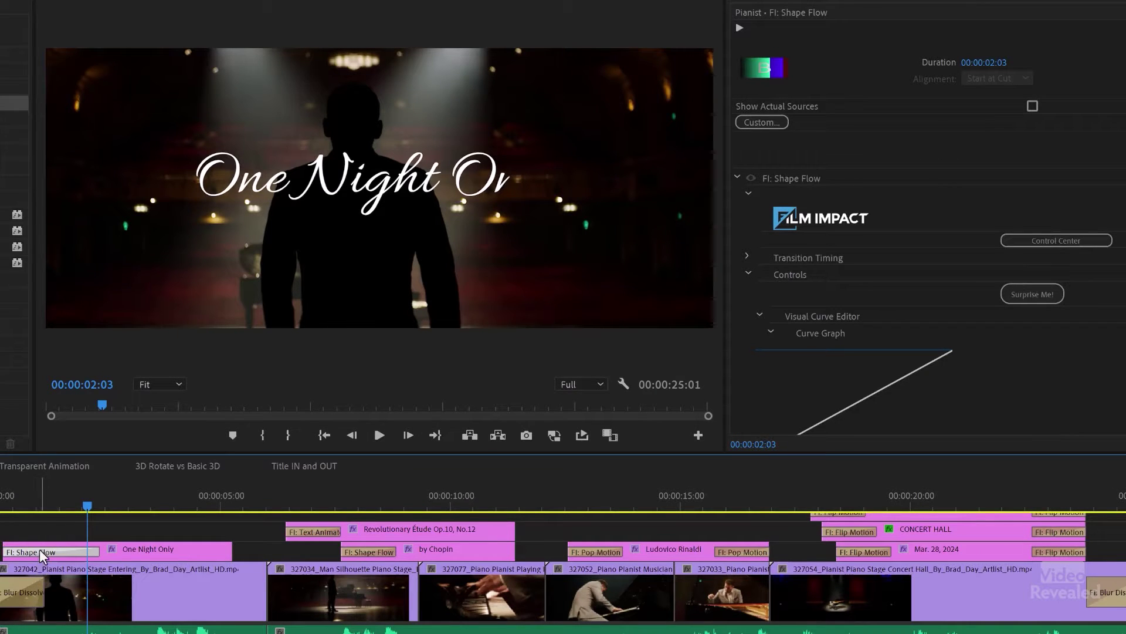
left_click(1, 506)
left_click_drag(1, 506, 108, 516)
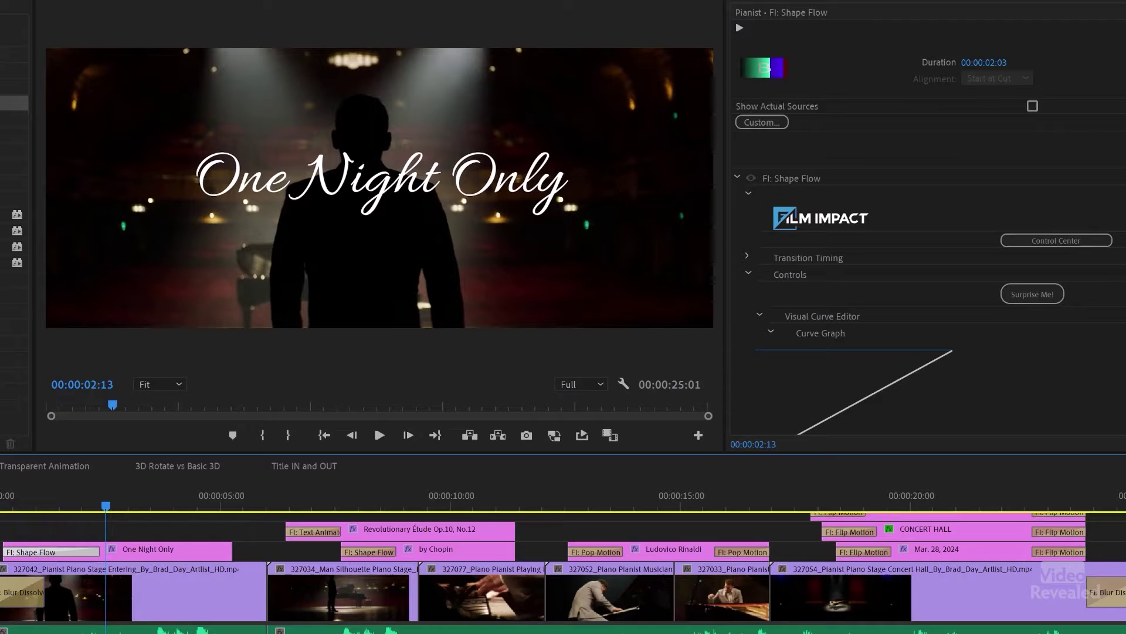
scroll(921, 234, "down", 10)
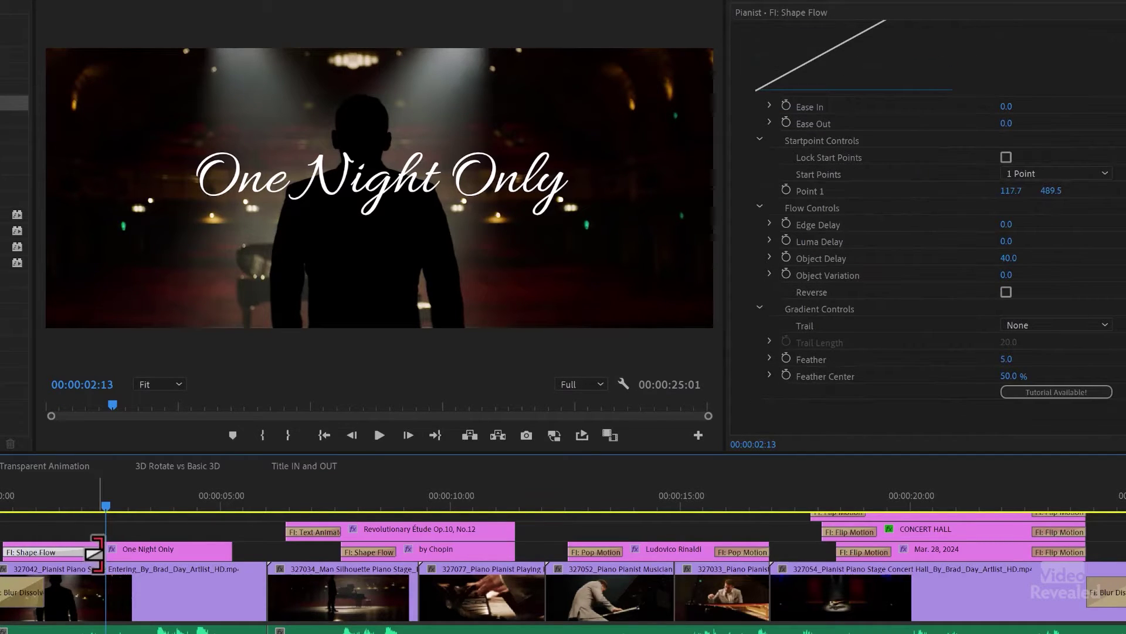
mouse_move(97, 554)
left_mouse_down()
mouse_move(144, 552)
mouse_move(81, 552)
left_mouse_up()
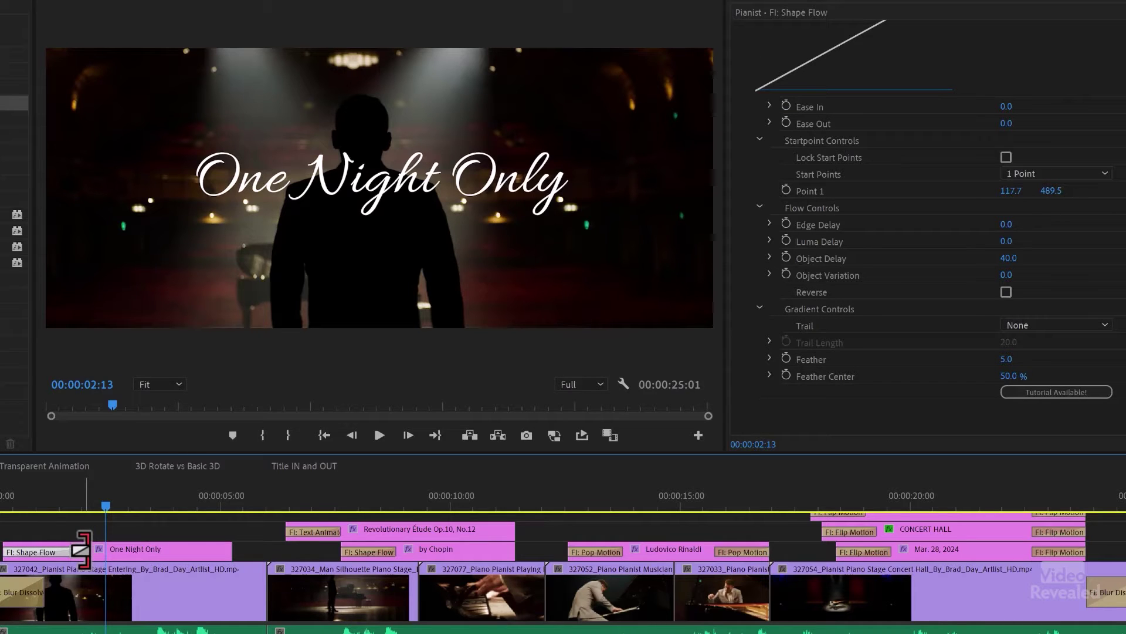
left_click(33, 496)
key("space")
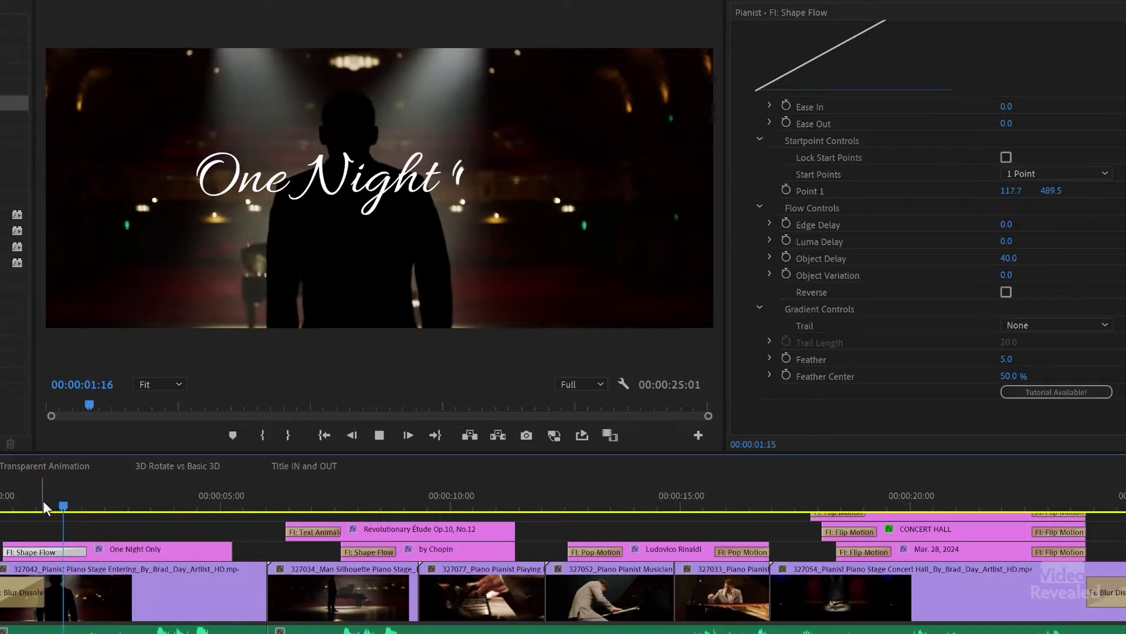
key("space")
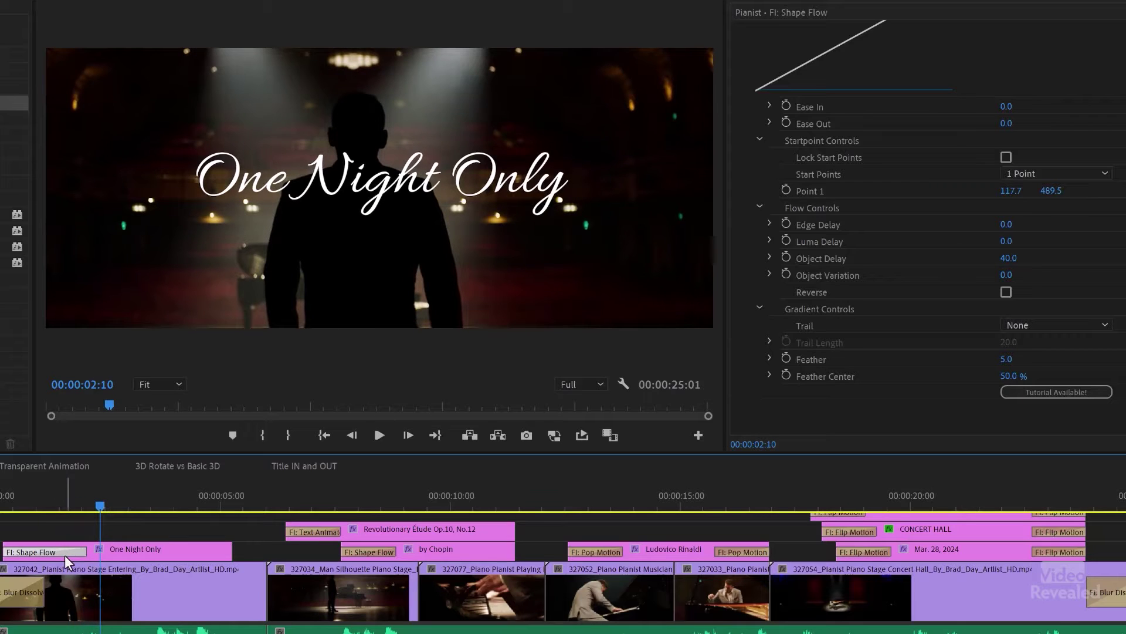
key("Up")
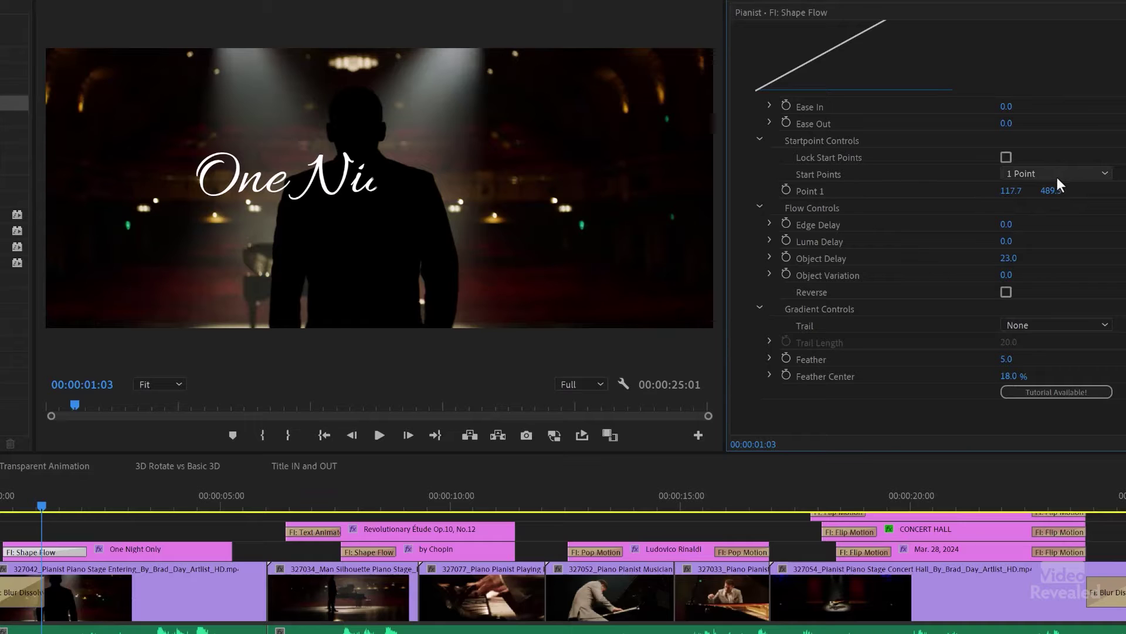
Step: Move the Shape Flow reveal's Point 1 start position leftward and review its remaining settings
left_click_drag(1010, 191, 978, 191)
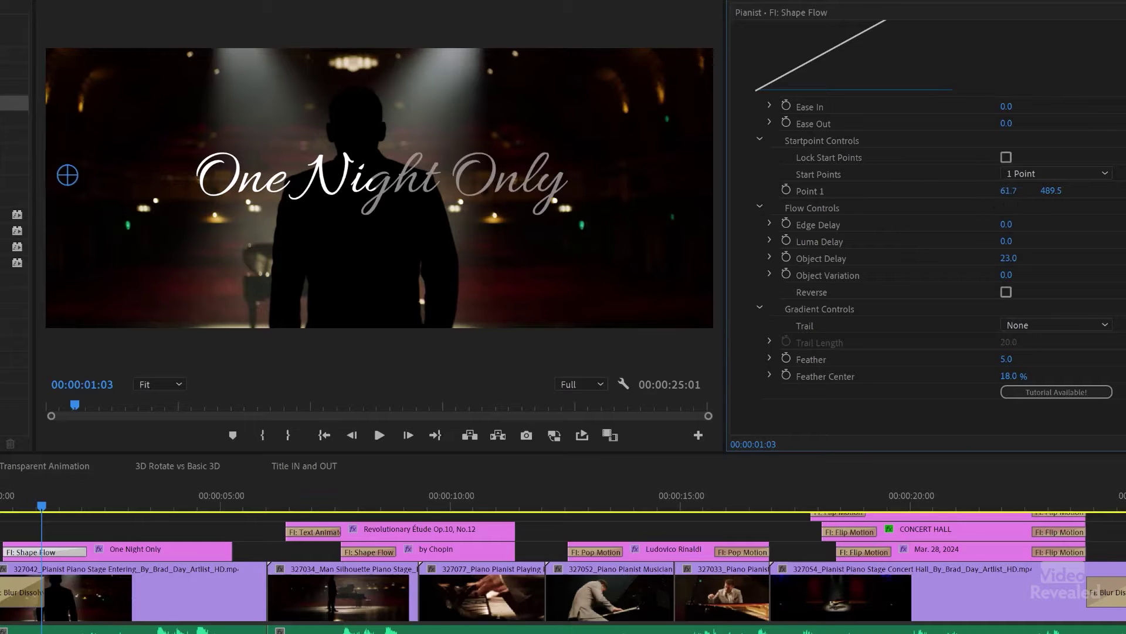
left_click_drag(203, 175, 169, 177)
scroll(923, 158, "up", 3)
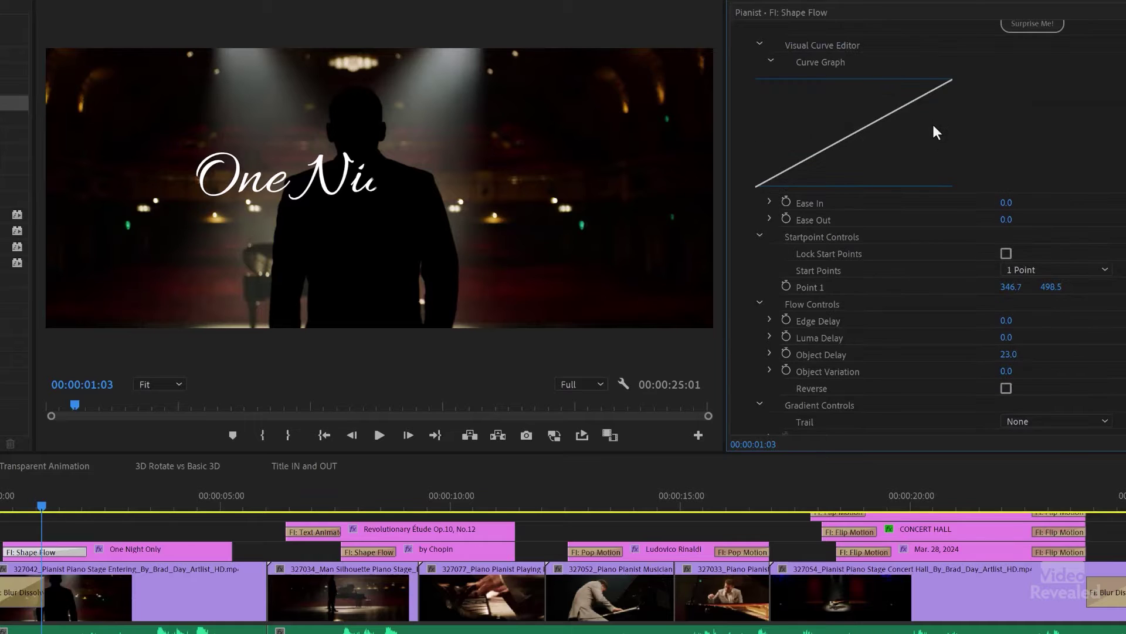
scroll(915, 111, "up", 4)
scroll(915, 108, "up", 2)
scroll(945, 233, "down", 5)
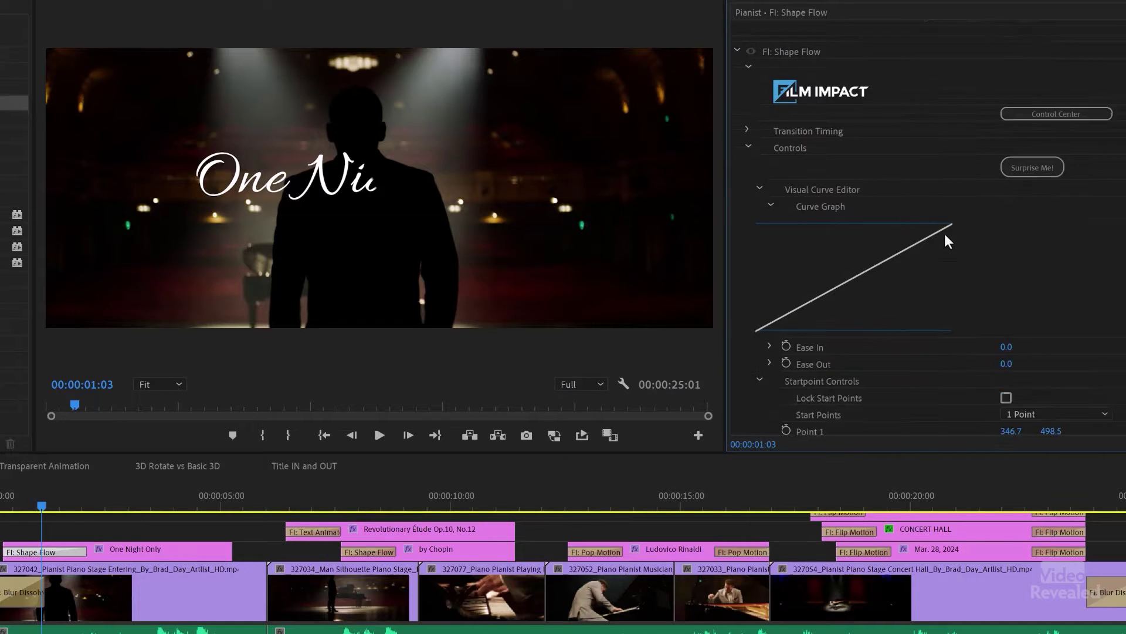
scroll(939, 268, "down", 1)
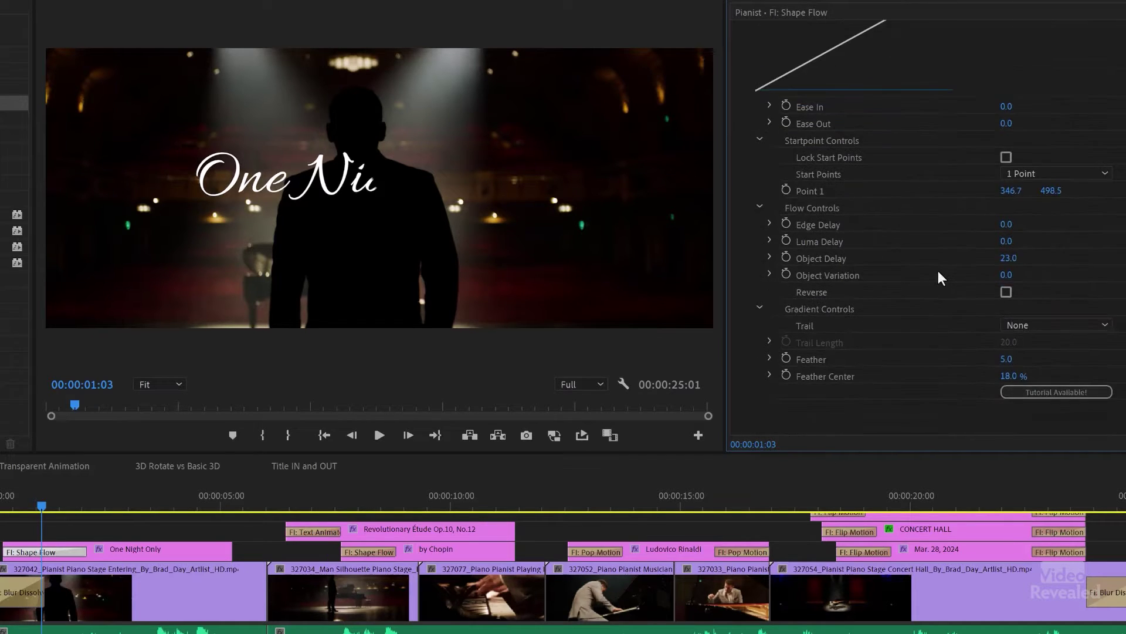
scroll(938, 267, "up", 2)
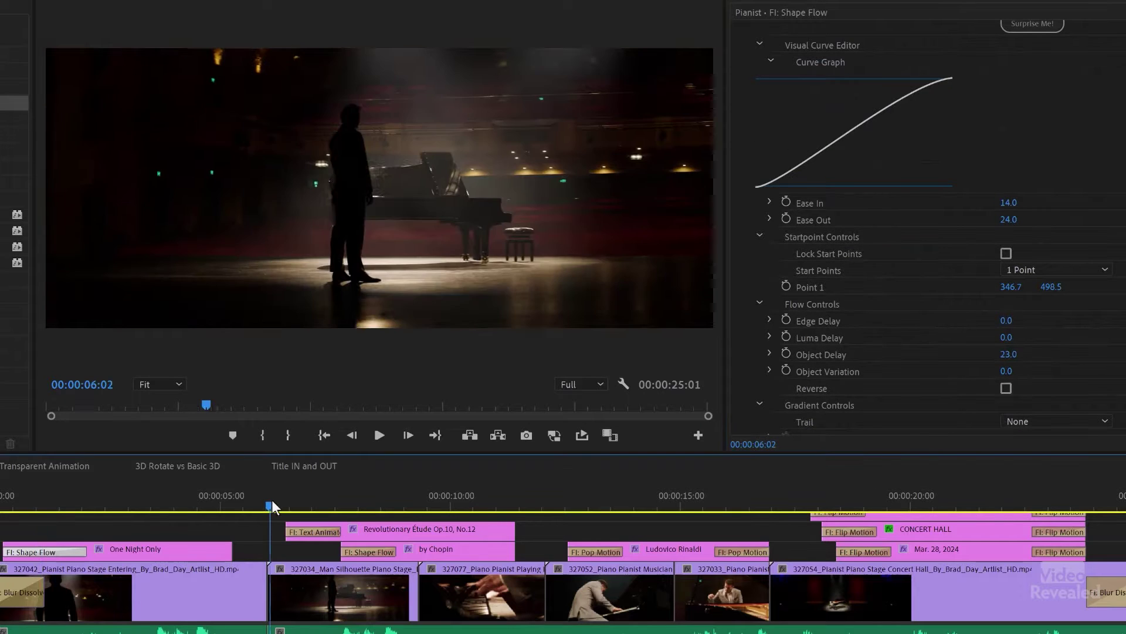
left_click_drag(273, 498, 352, 512)
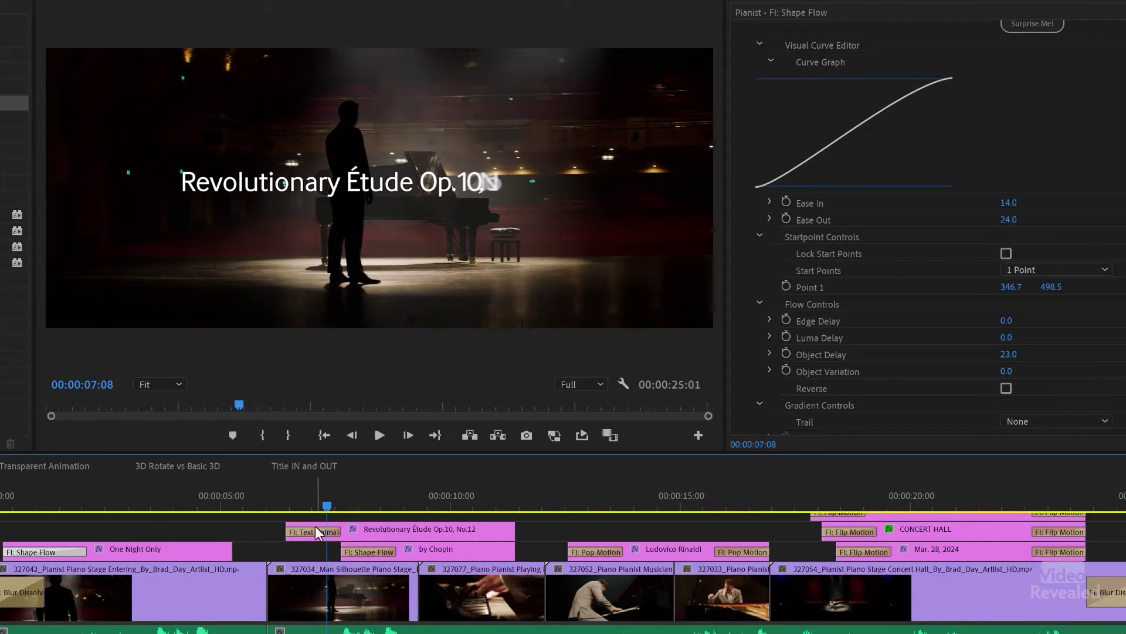
Step: Select the Étude title's FI: Text Animator and check its Type list, keeping Bezier
left_click(315, 531)
scroll(926, 228, "down", 6)
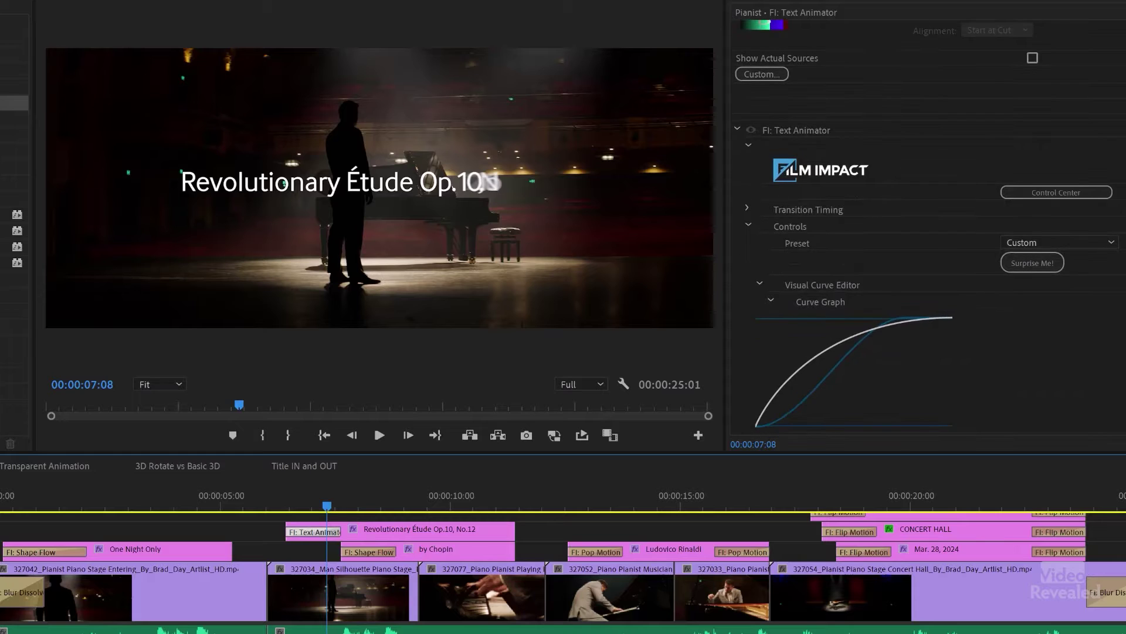
scroll(926, 229, "down", 1)
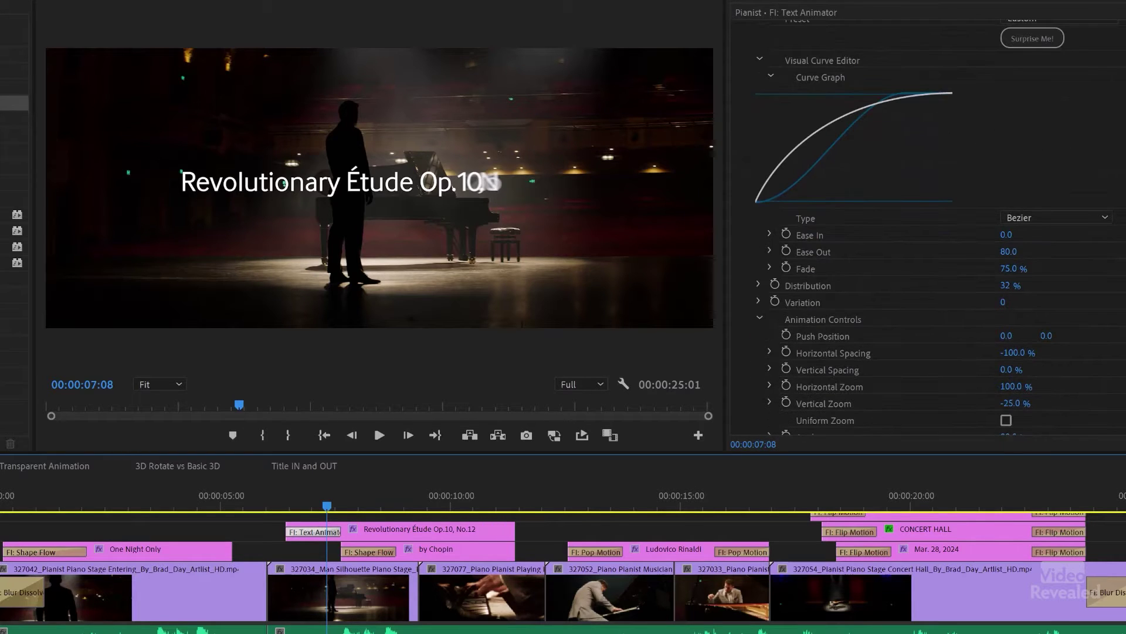
scroll(1056, 289, "down", 2)
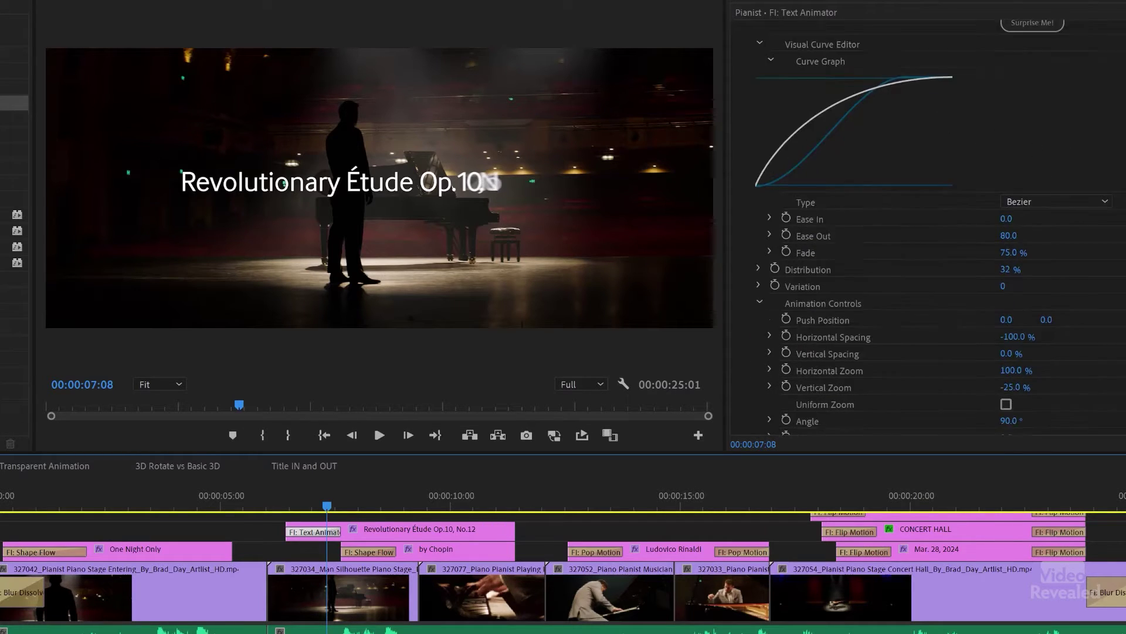
scroll(912, 223, "up", 3)
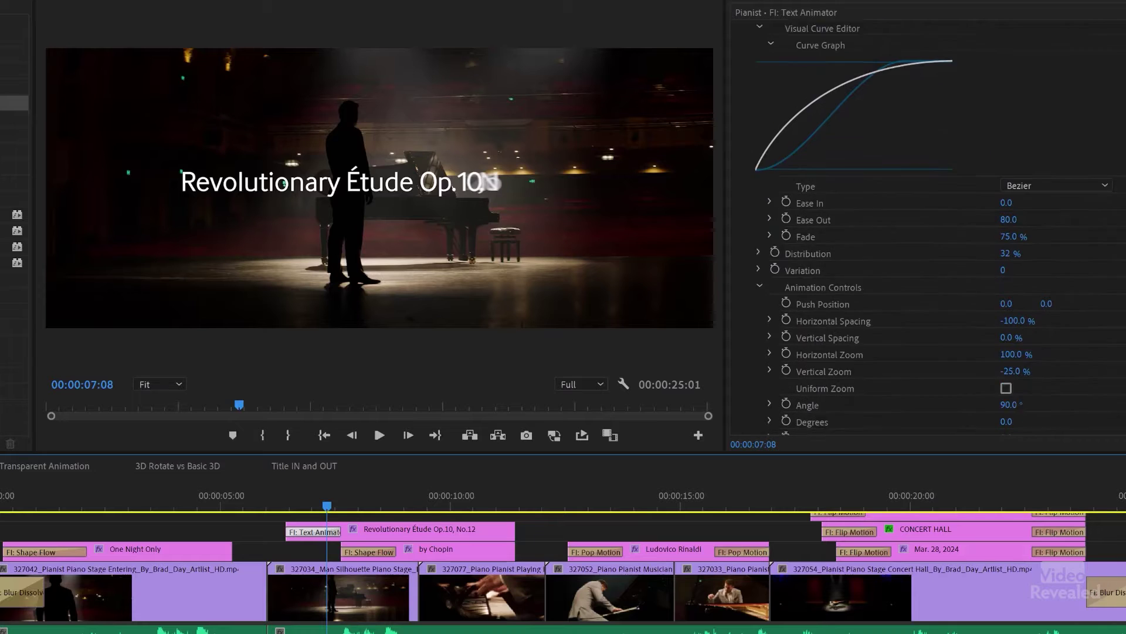
scroll(936, 227, "down", 1)
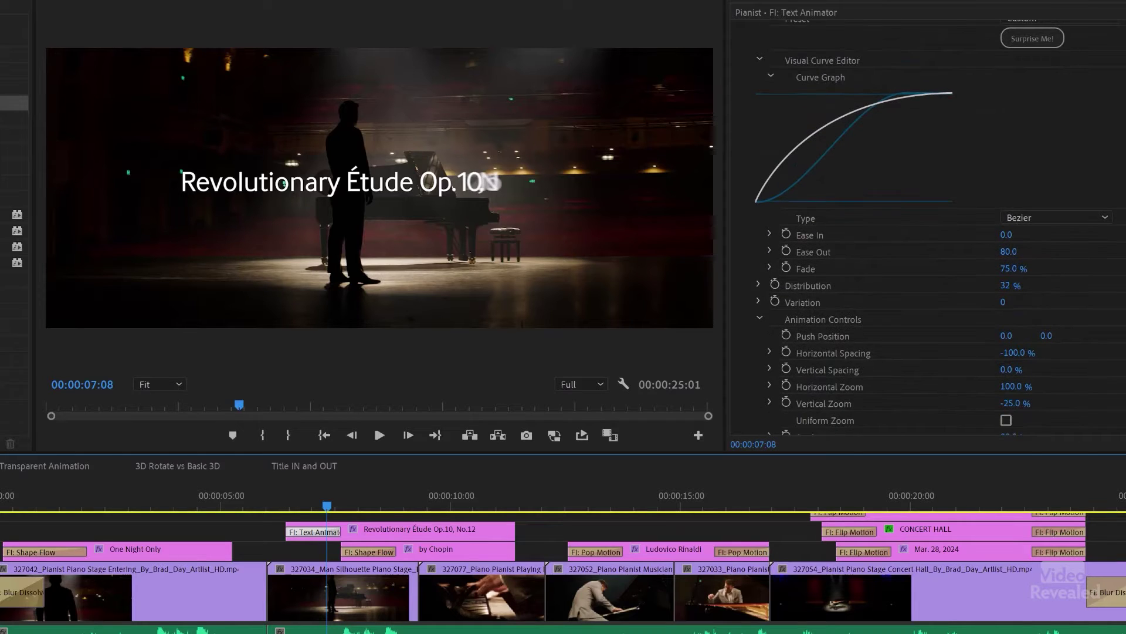
left_click(1020, 221)
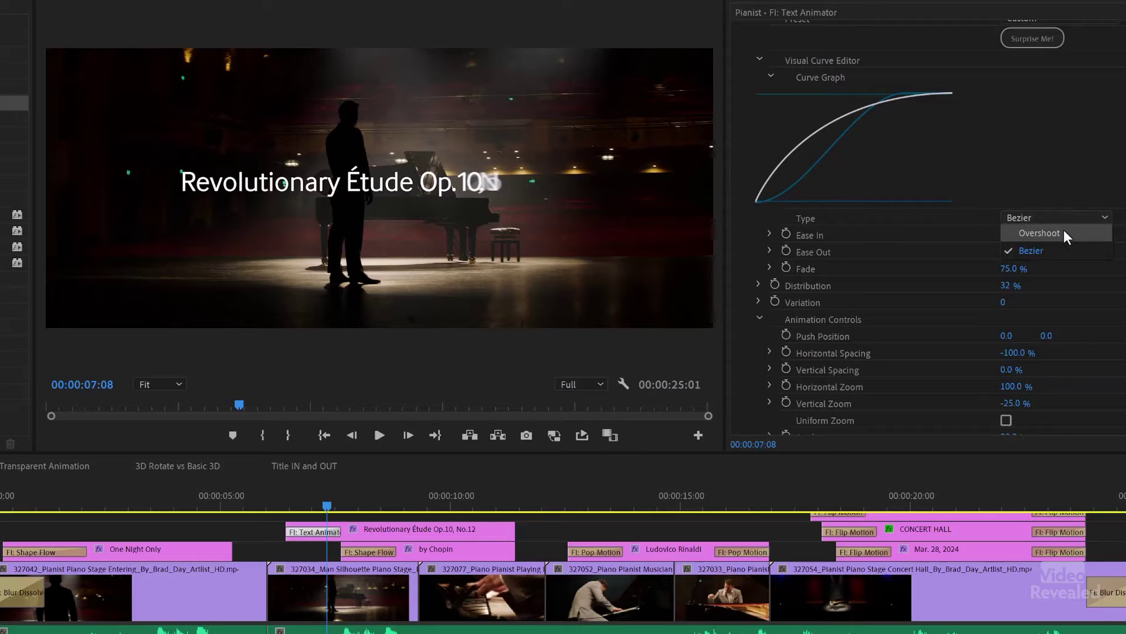
left_click(1067, 248)
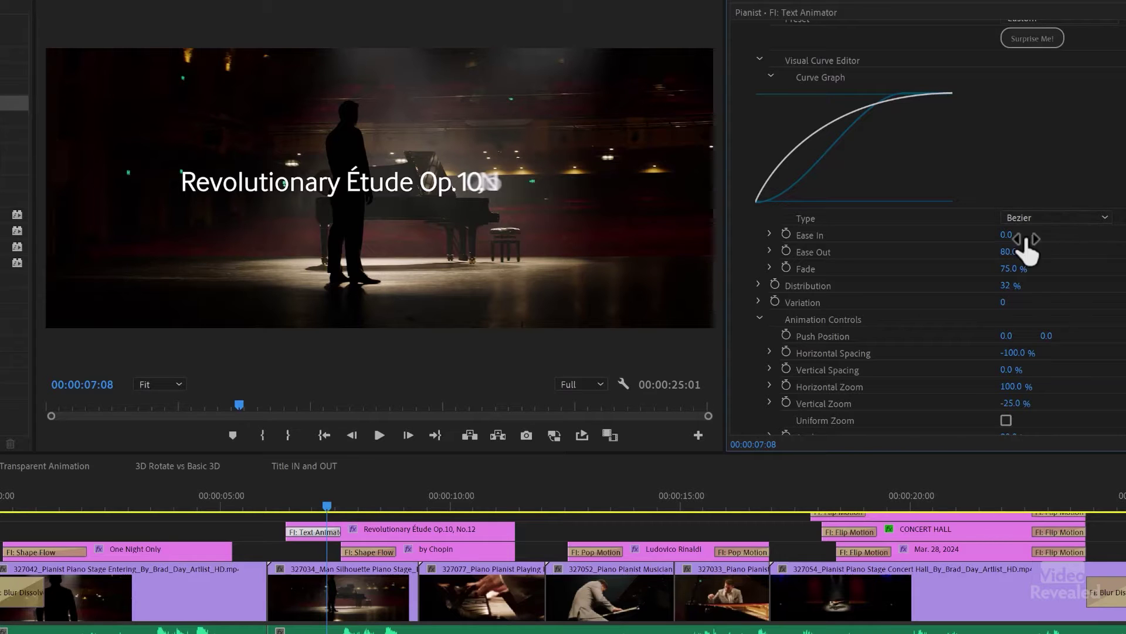
Step: Expand and collapse the Text Animator's Back Side Controls
scroll(1109, 259, "down", 5)
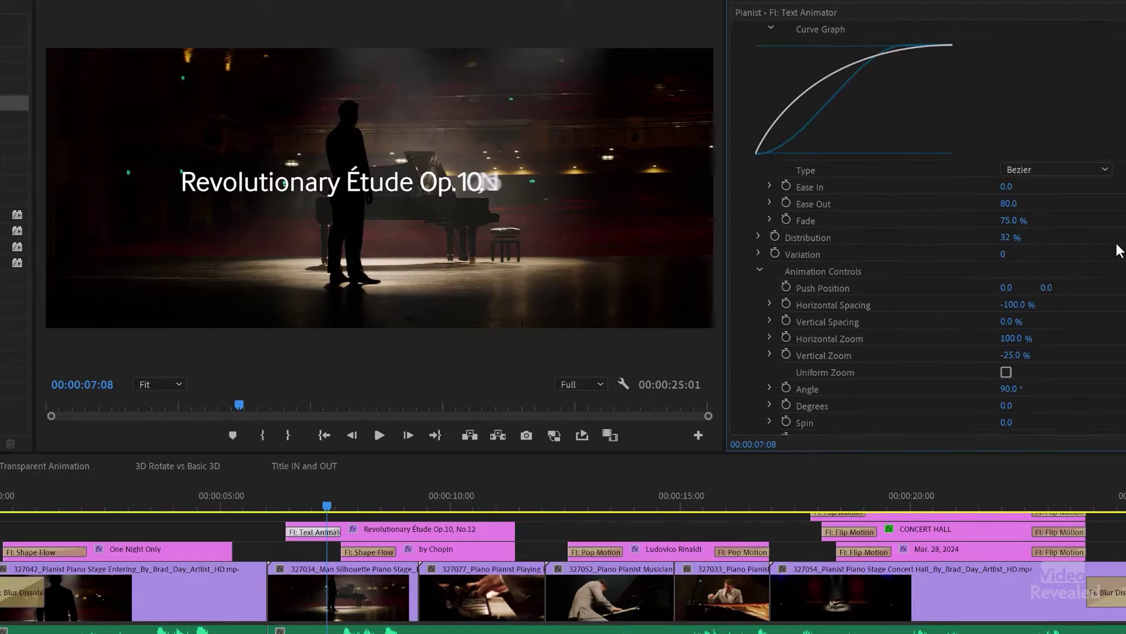
scroll(1123, 253, "down", 2)
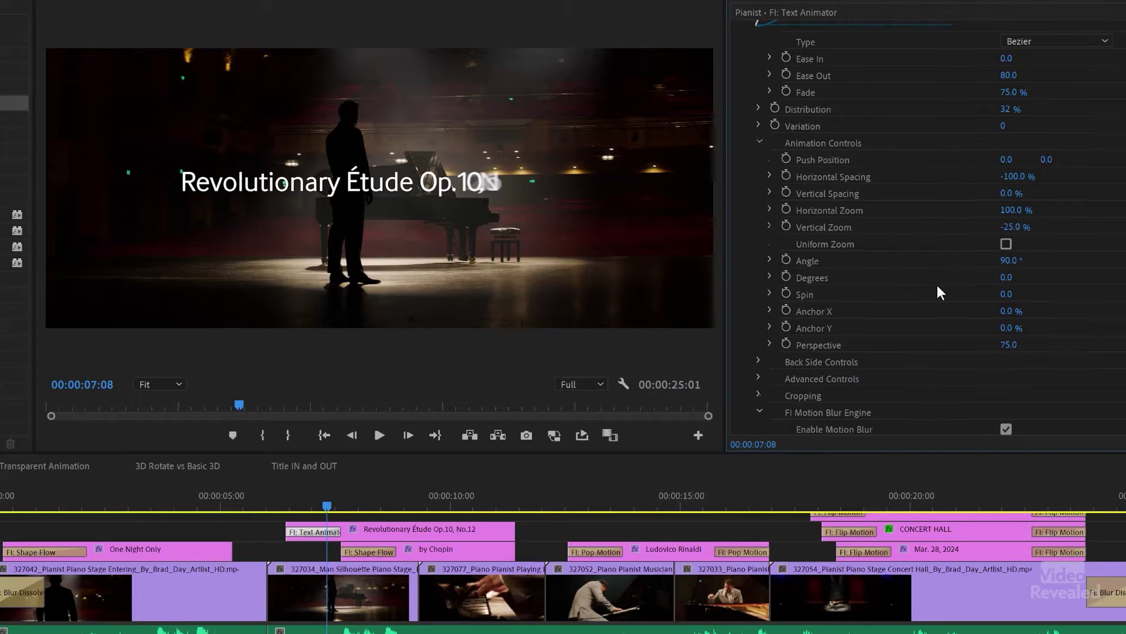
scroll(938, 287, "down", 3)
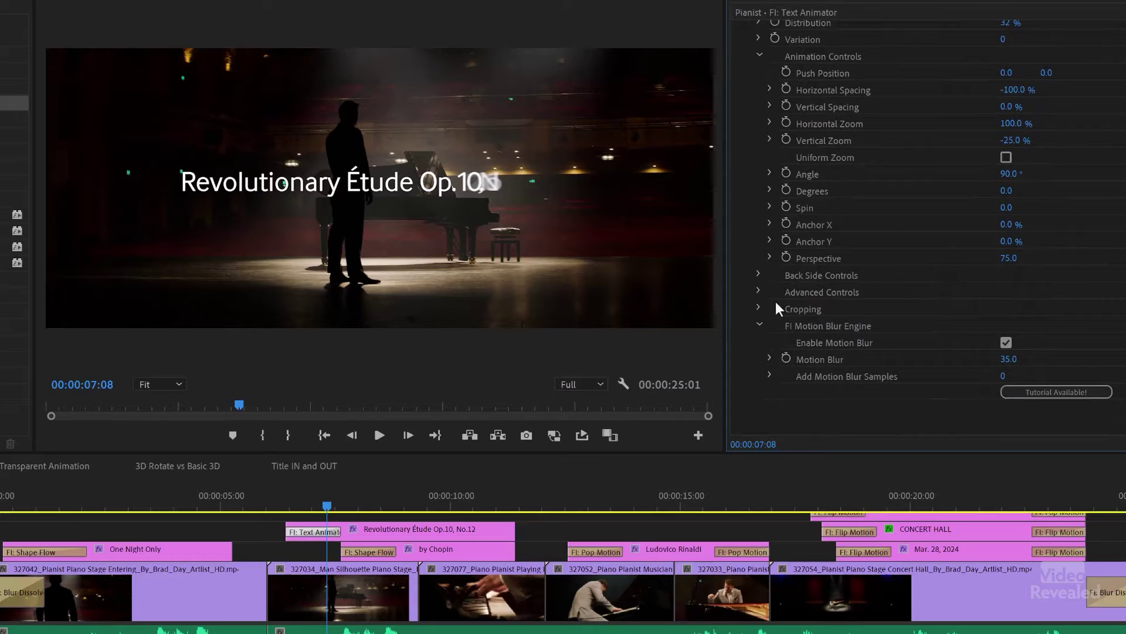
left_click(758, 272)
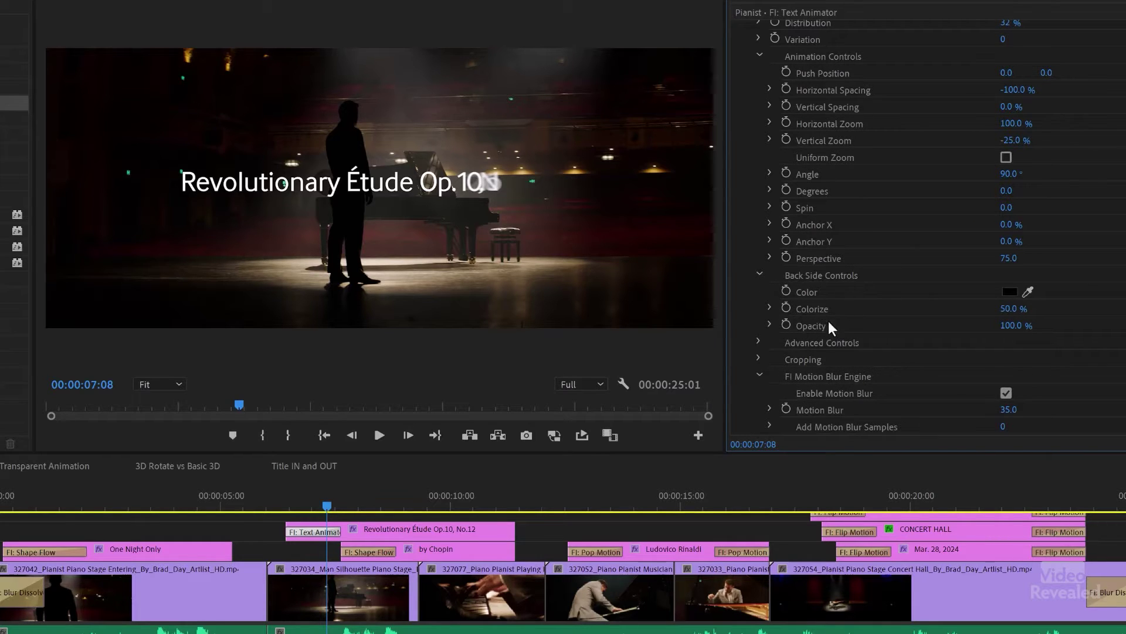
left_click(760, 274)
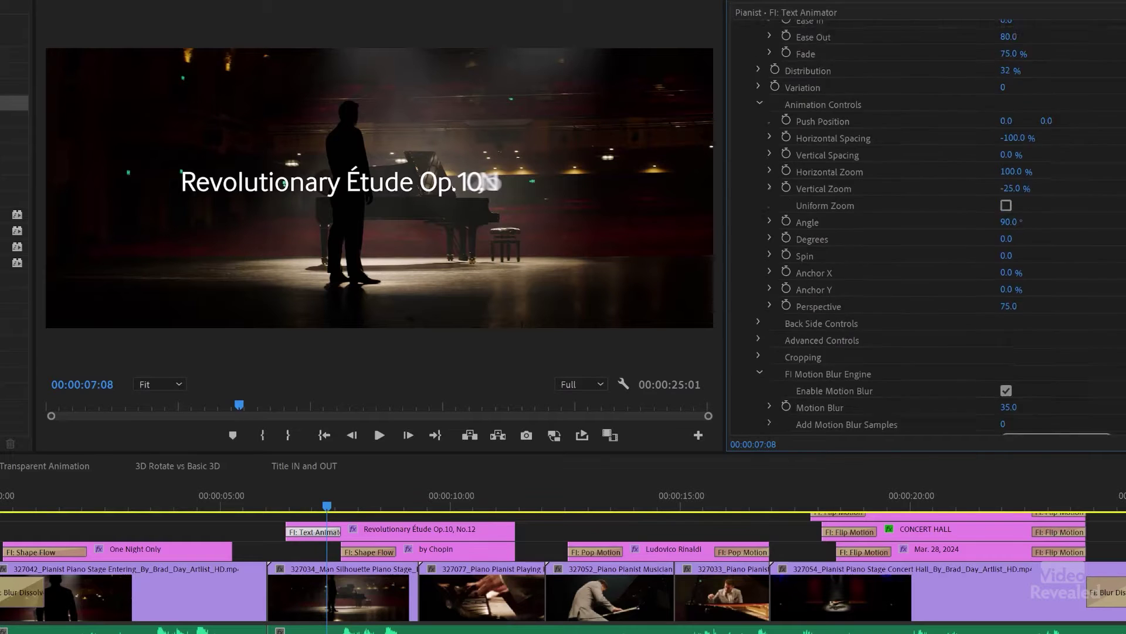
scroll(932, 226, "up", 8)
Step: Randomize the Text Animator with Surprise Me! and scrub to preview the new animation
left_click(1034, 176)
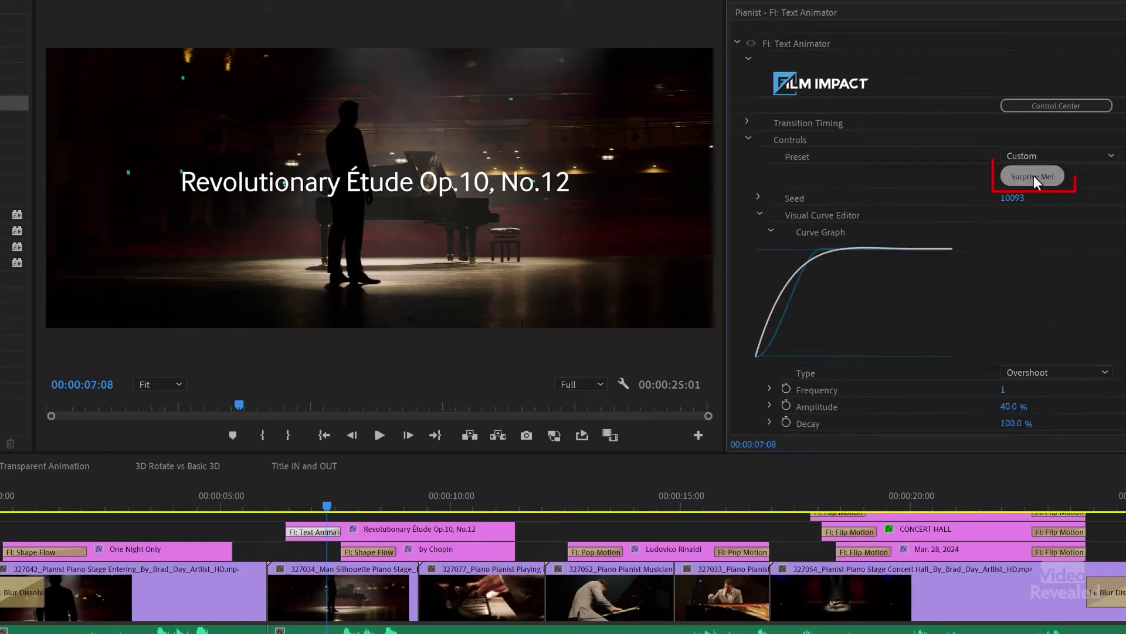
mouse_move(292, 495)
left_mouse_down()
mouse_move(282, 495)
mouse_move(317, 503)
mouse_move(297, 501)
mouse_move(307, 505)
left_mouse_up()
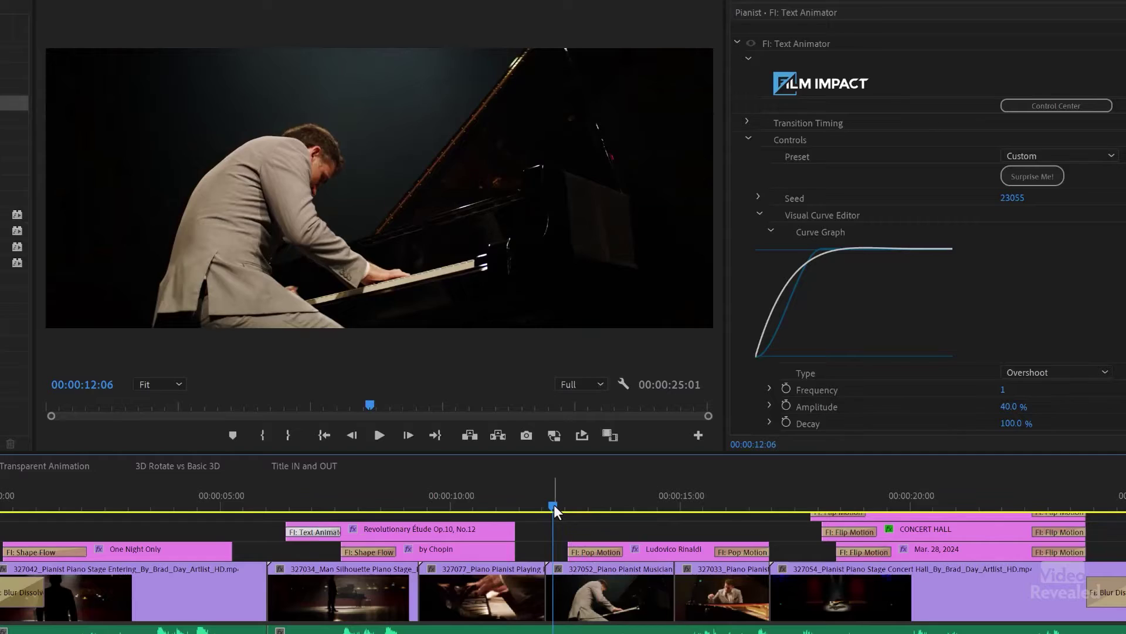
Step: Switch the name title's Pop Motion transition to a Bounce curve and preview it
left_click(559, 499)
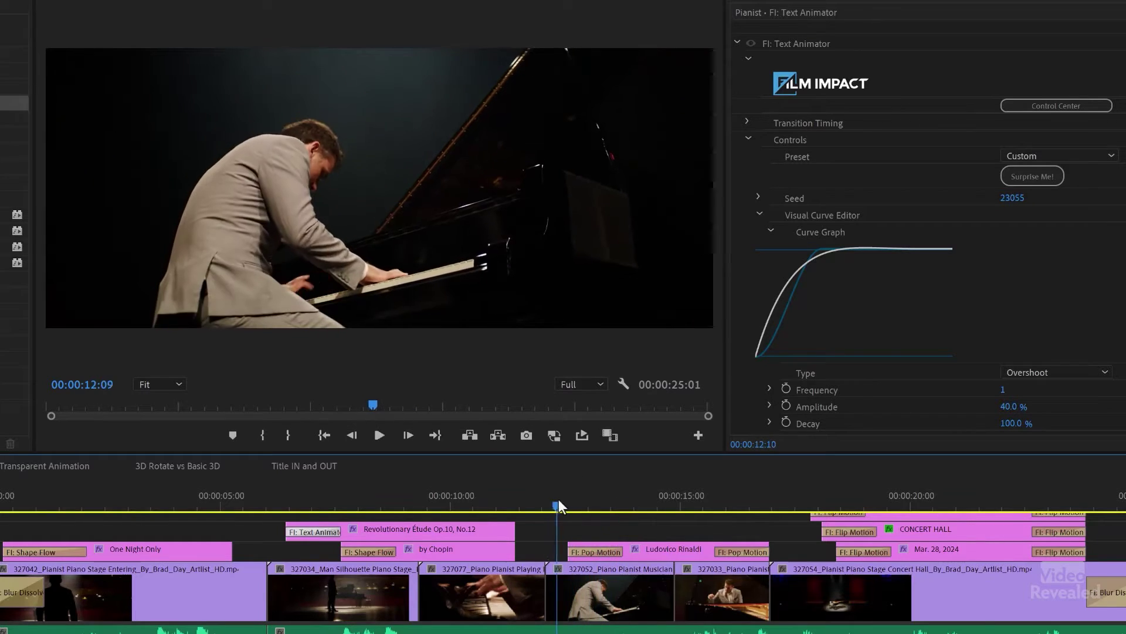
key("space")
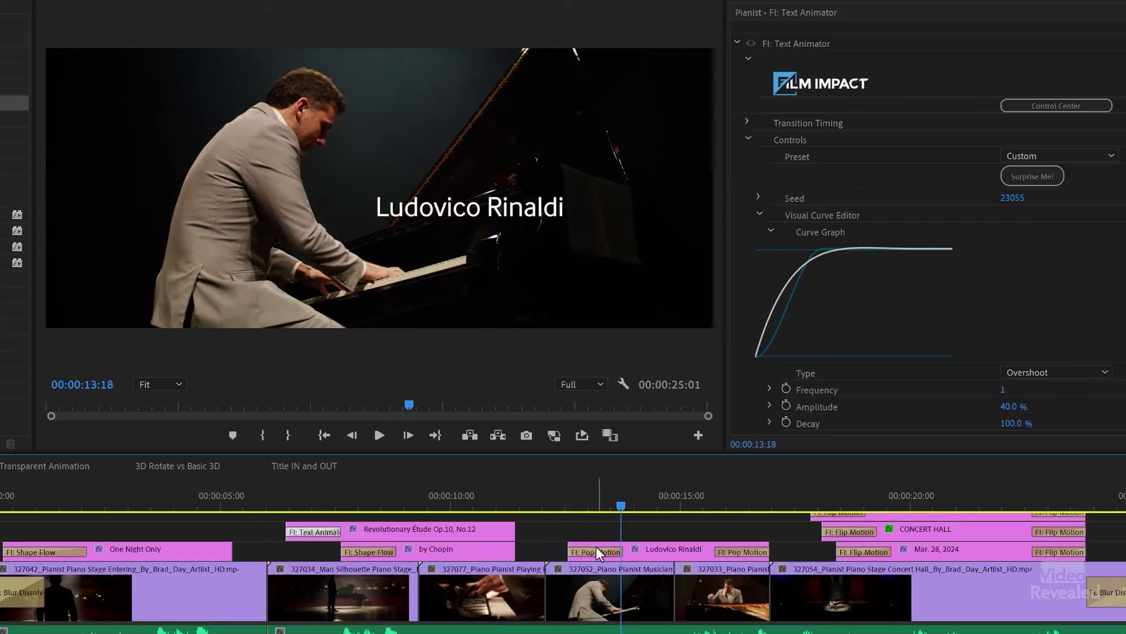
left_click(596, 550)
scroll(989, 238, "down", 5)
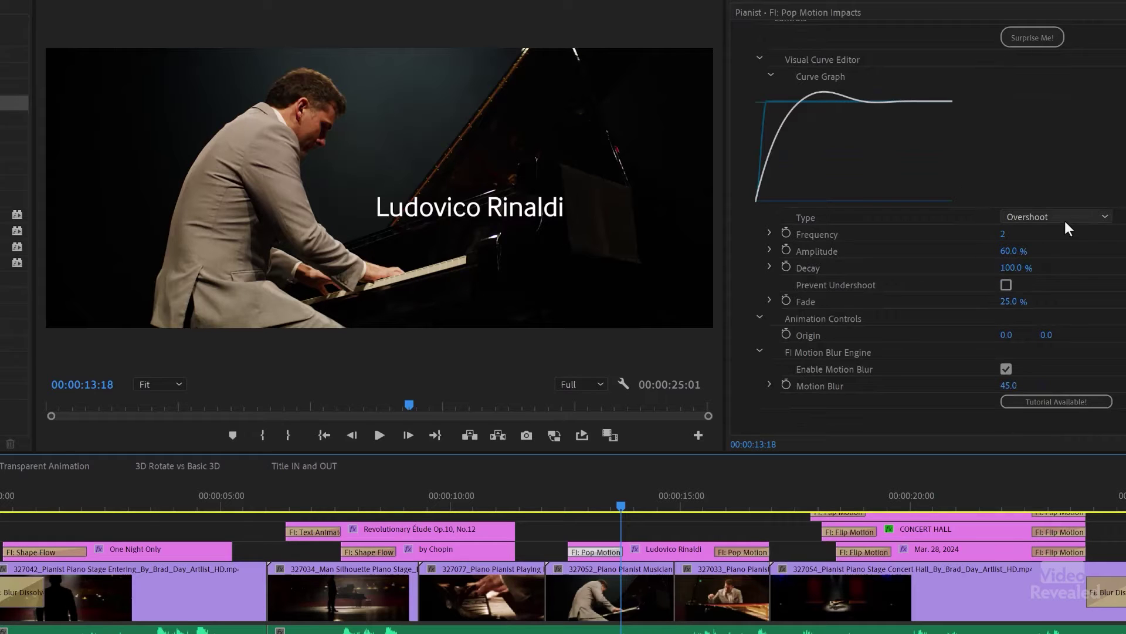
left_click(1065, 221)
left_click(1059, 236)
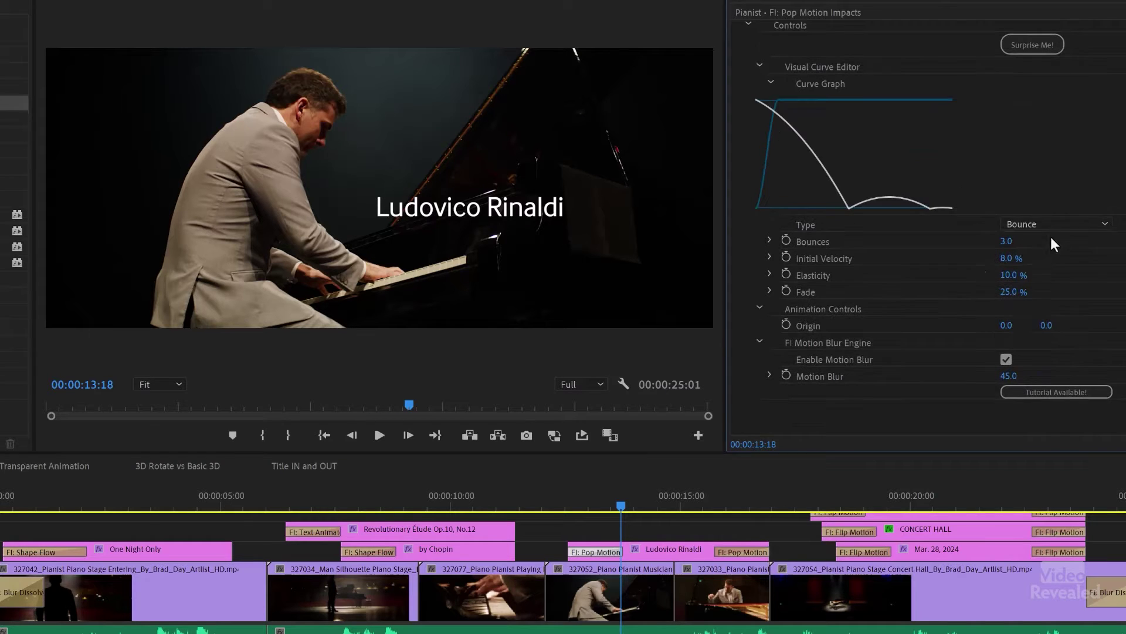
left_click_drag(608, 484, 552, 510)
key("space")
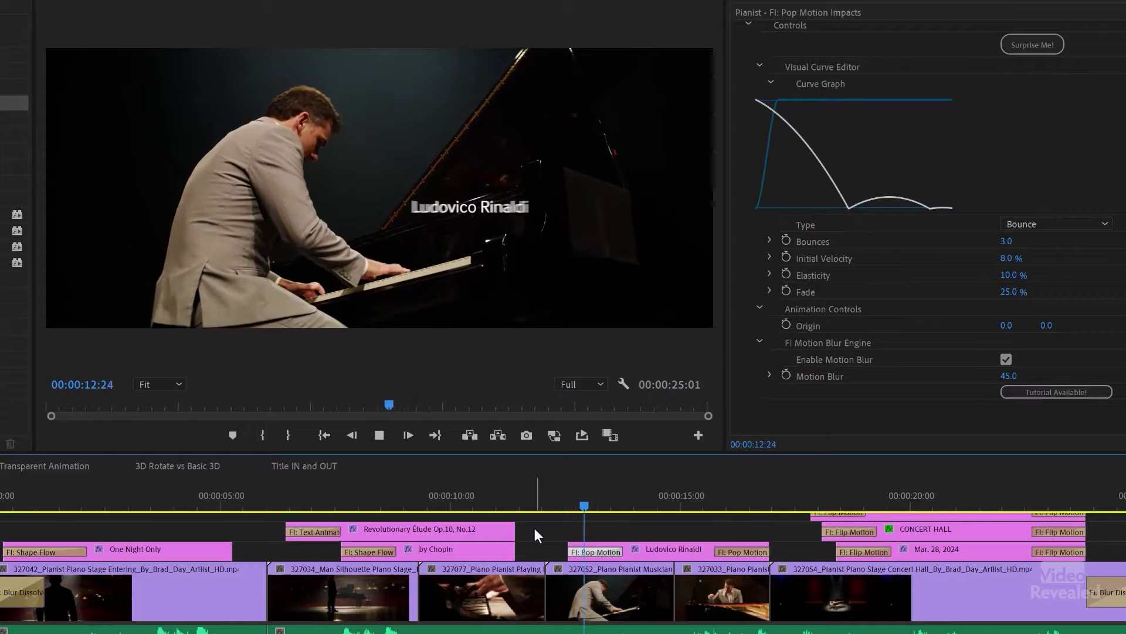
left_click_drag(563, 503, 605, 502)
Step: Return the curve to Overshoot and trim the Pop Motion transition to 19 frames
left_click(1066, 256)
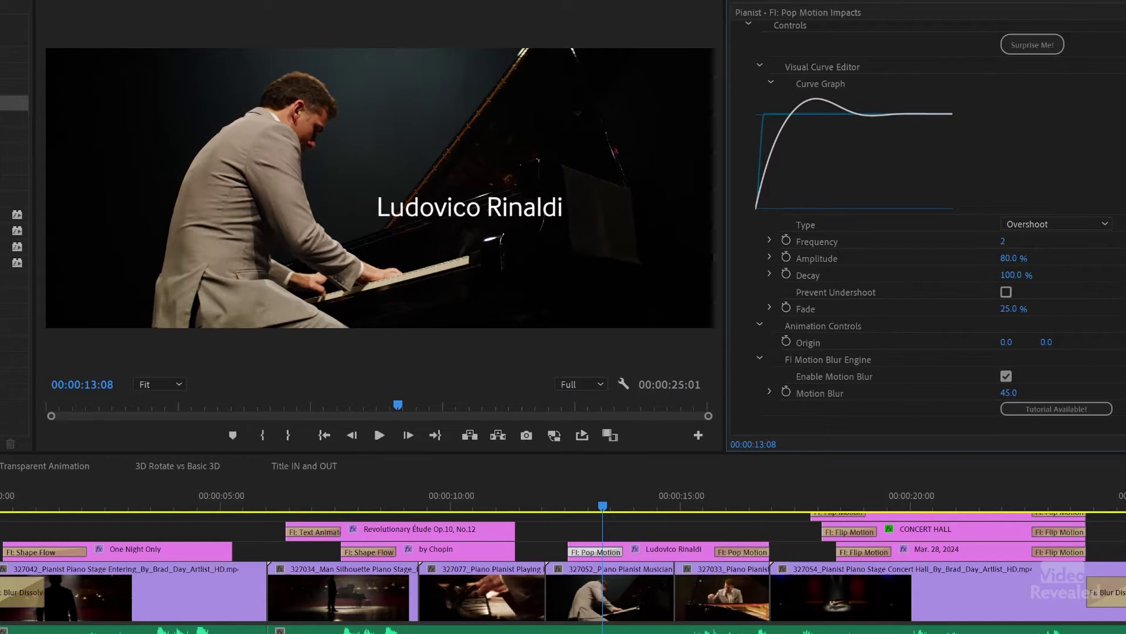
left_click(551, 500)
key("space")
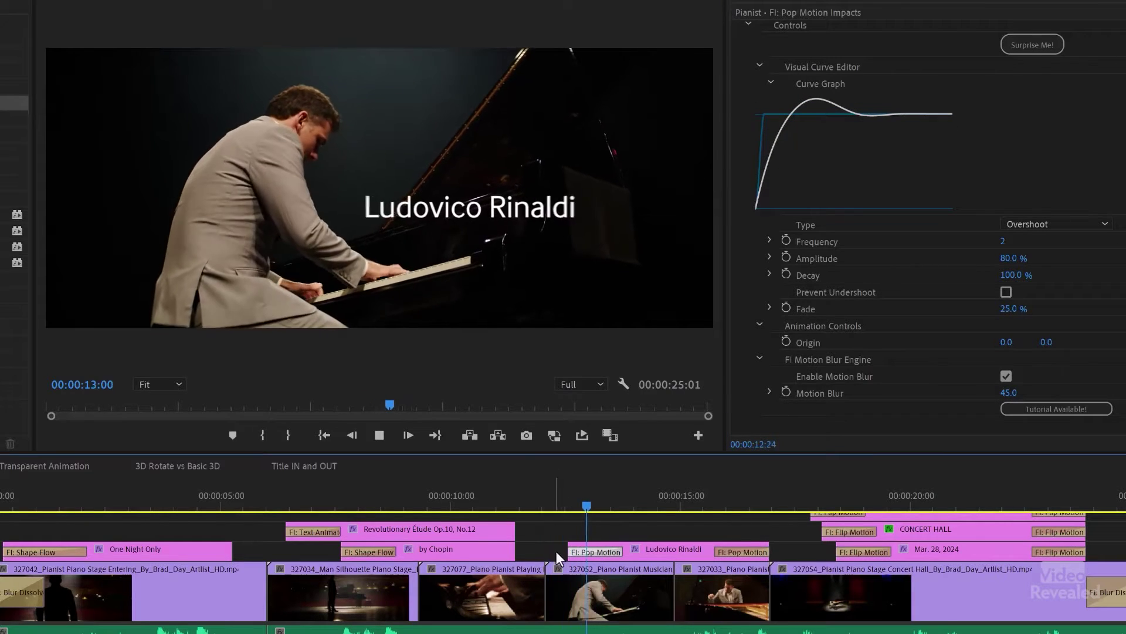
left_click_drag(622, 550, 637, 550)
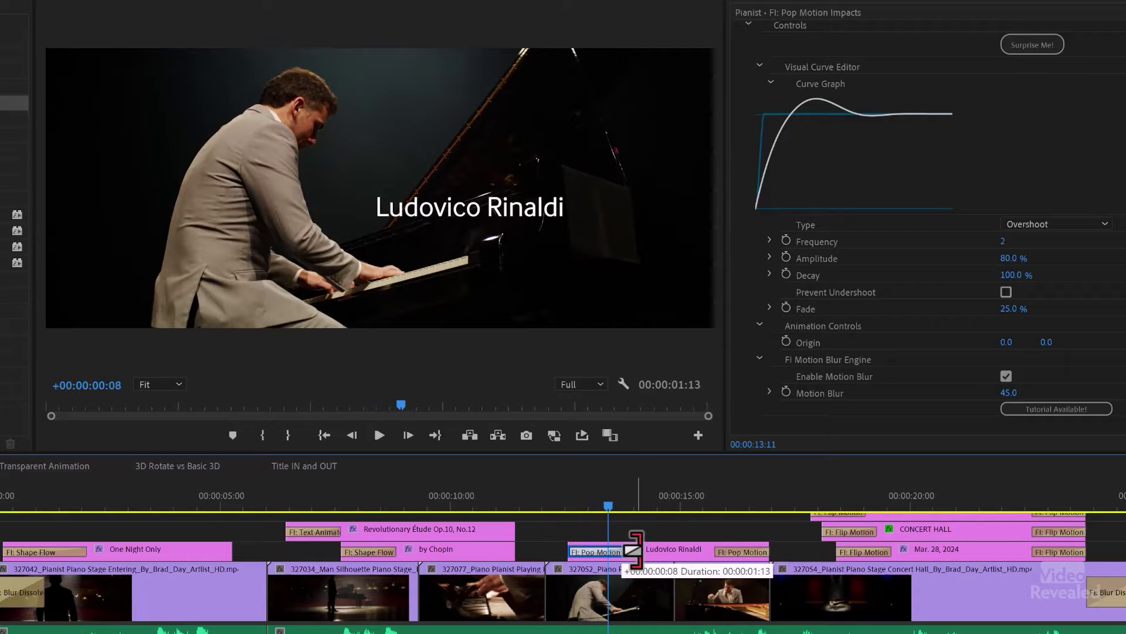
left_click(543, 505)
key("space")
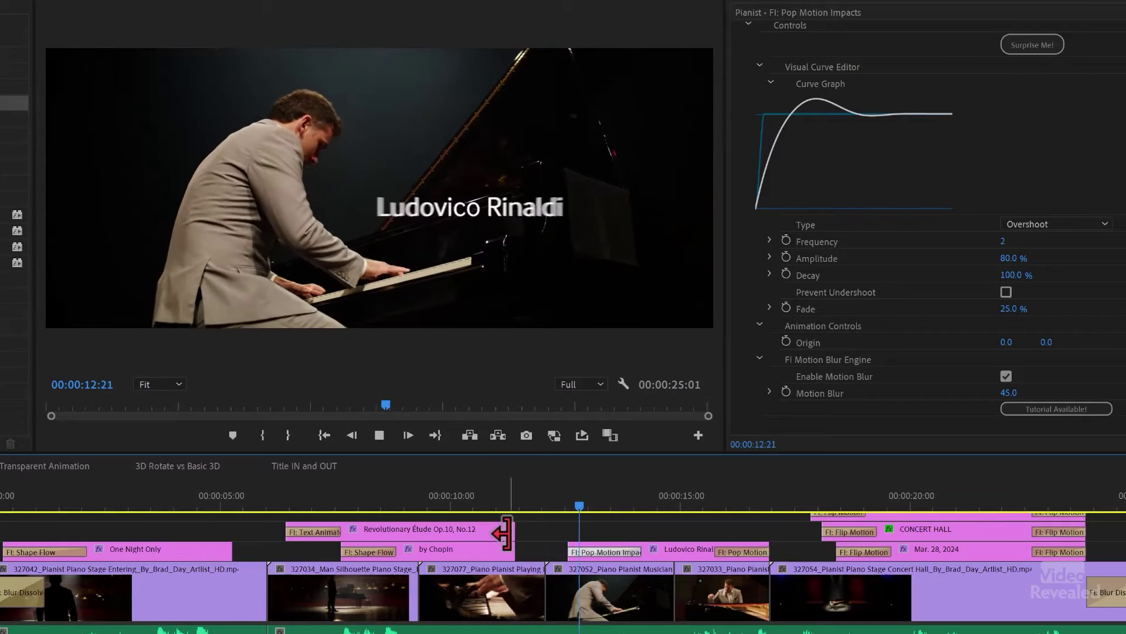
key("space")
left_click_drag(638, 551, 605, 552)
key("space")
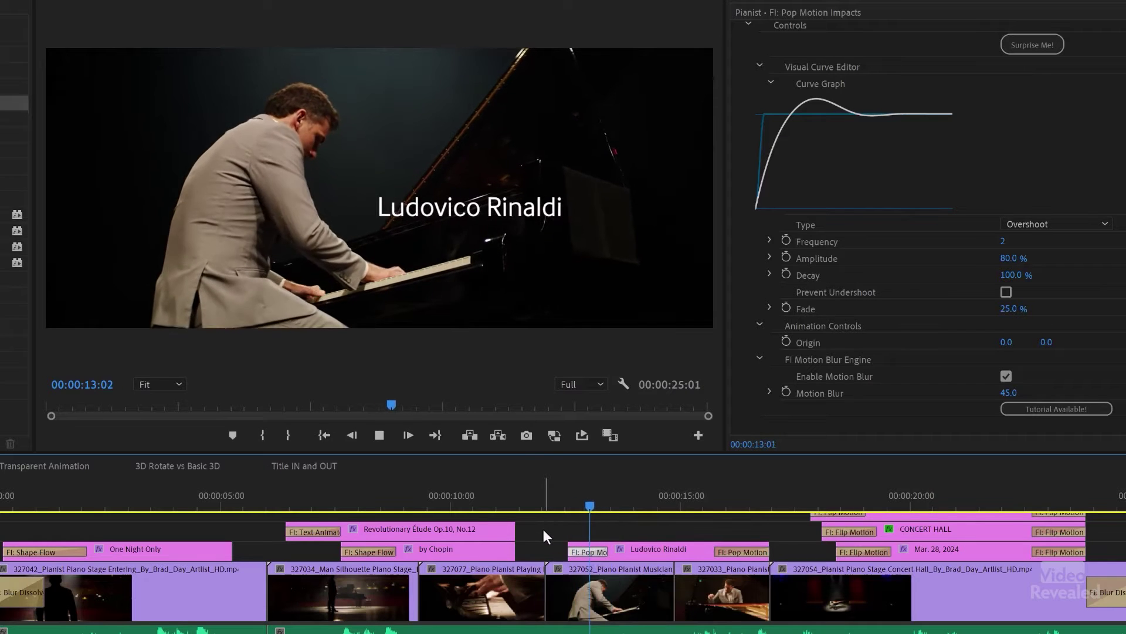
key("space")
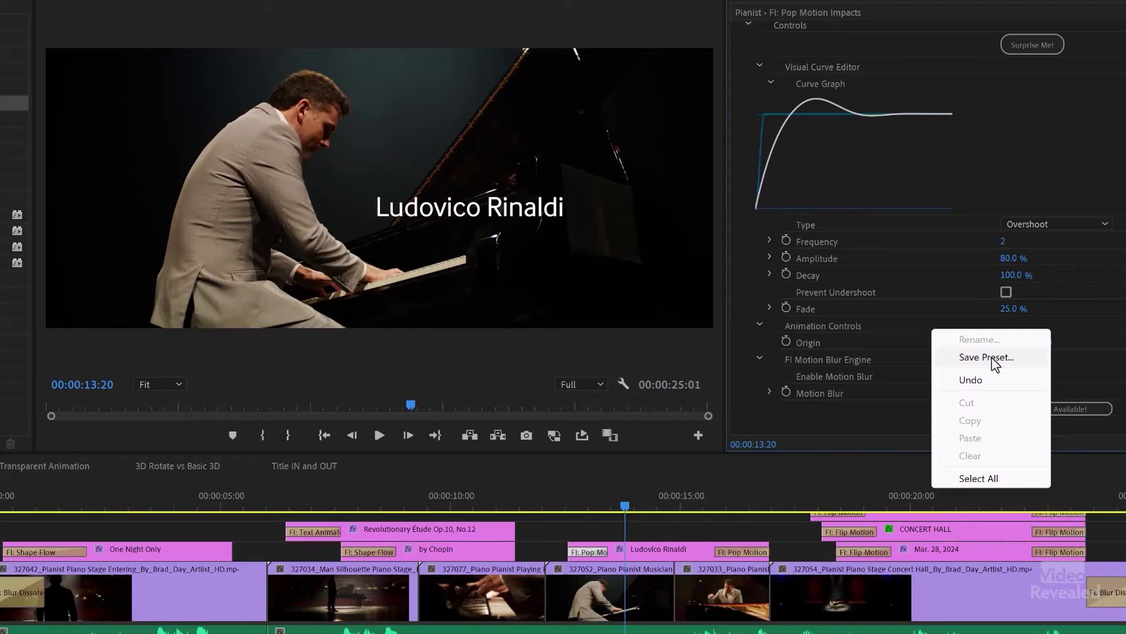
left_click(995, 357)
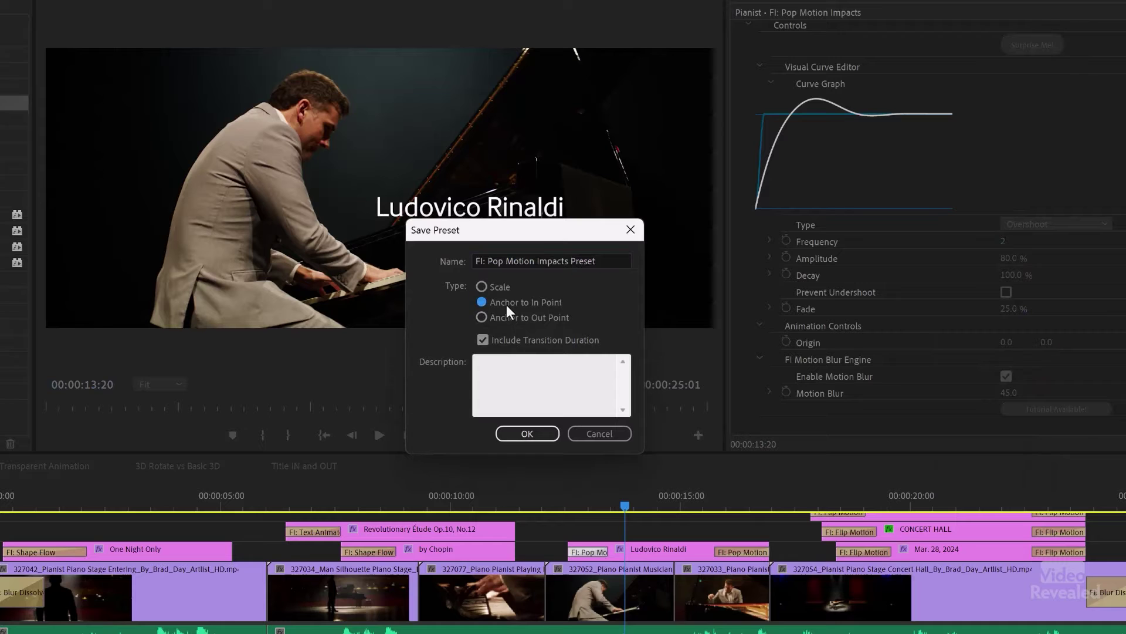
left_click(609, 433)
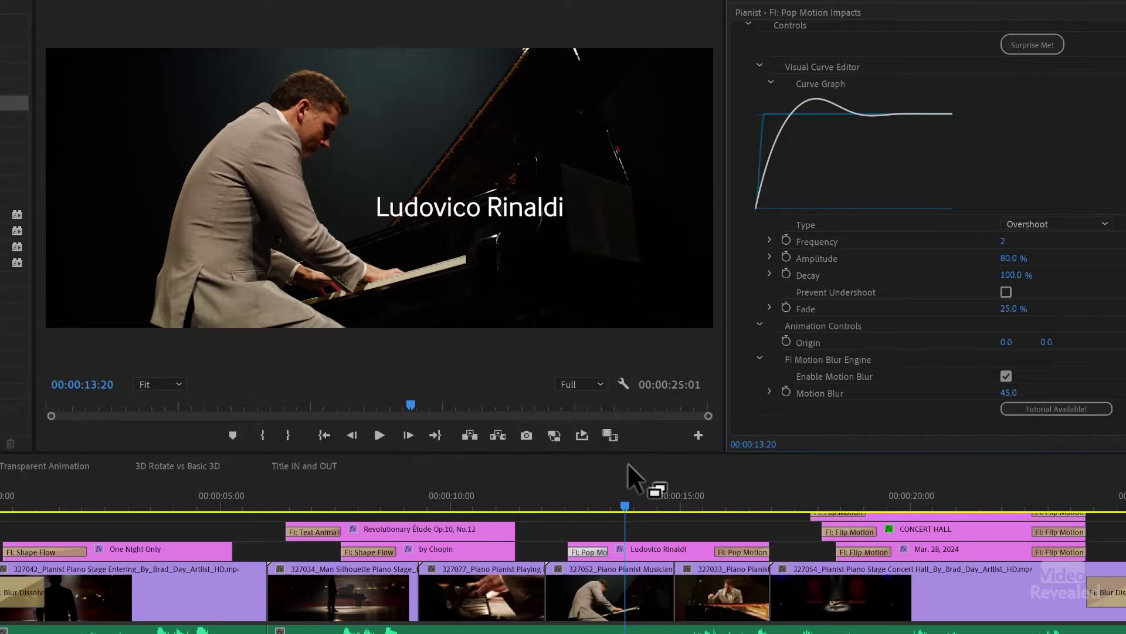
left_click(796, 505)
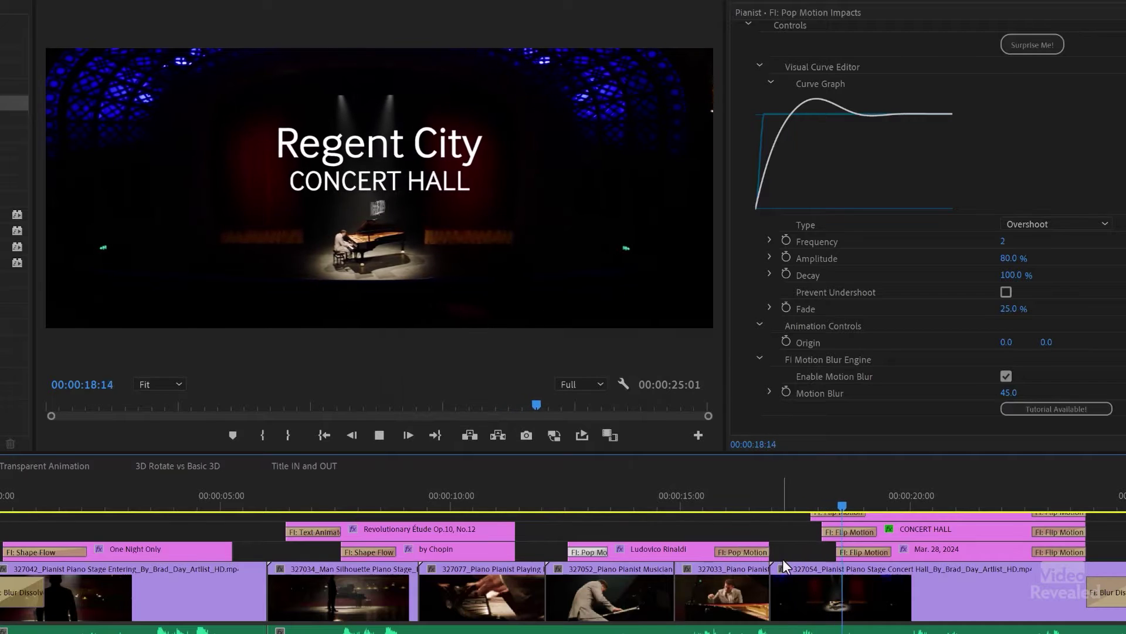
Step: Preview the Regent City CONCERT HALL titles animating in, then play the Pop + Position sequence
key("space")
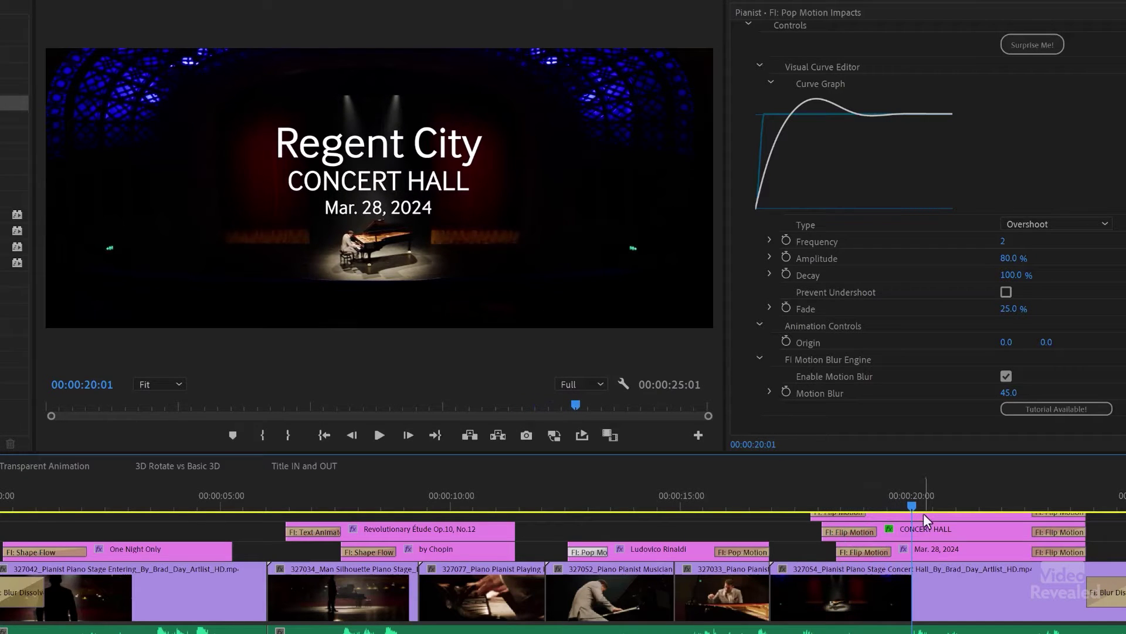
left_click(928, 527)
left_click(929, 519)
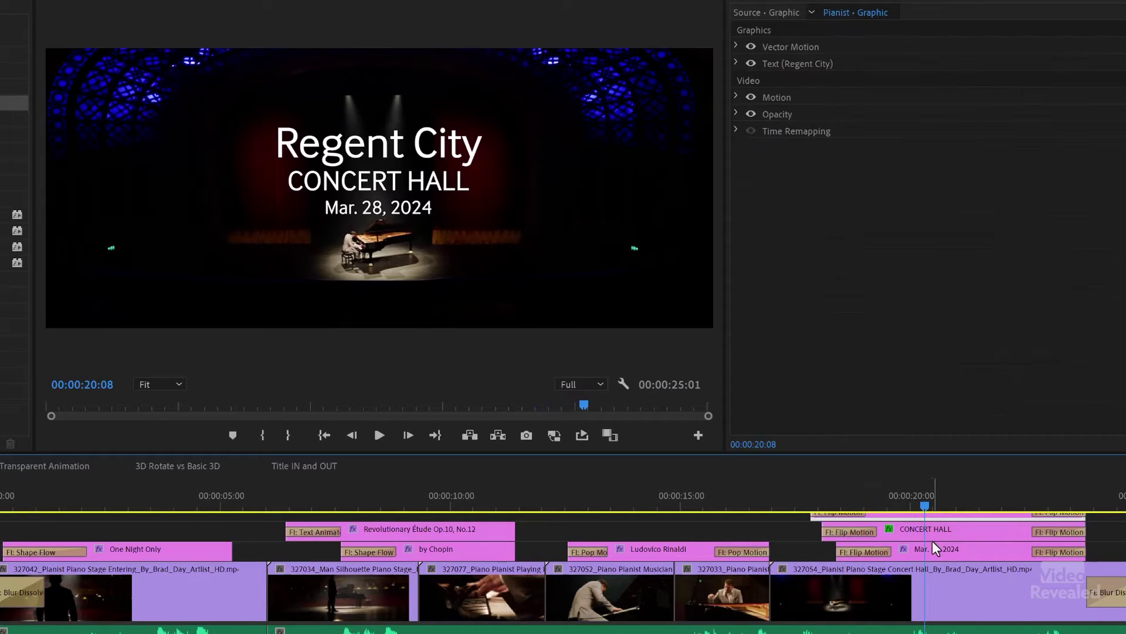
left_click(794, 497)
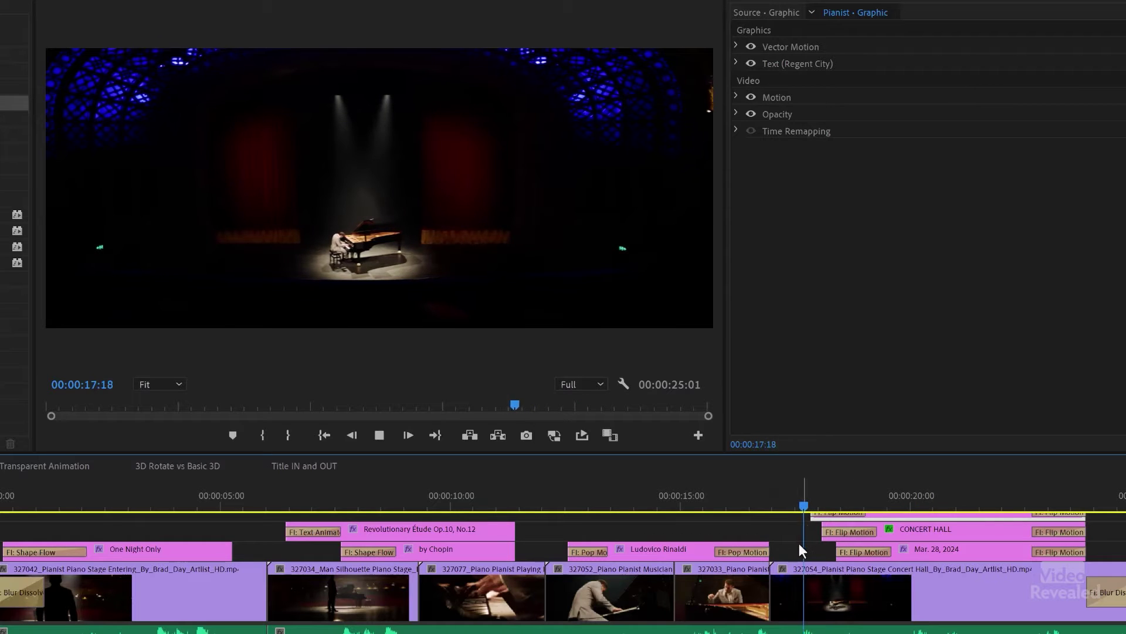
key("space")
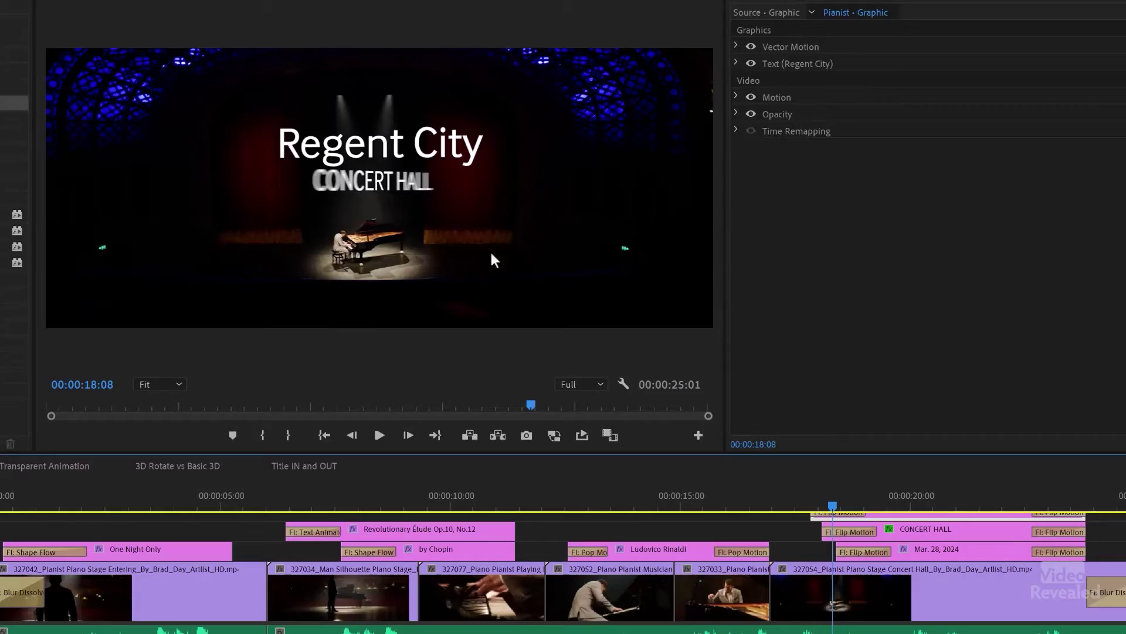
left_click_drag(955, 495, 1049, 508)
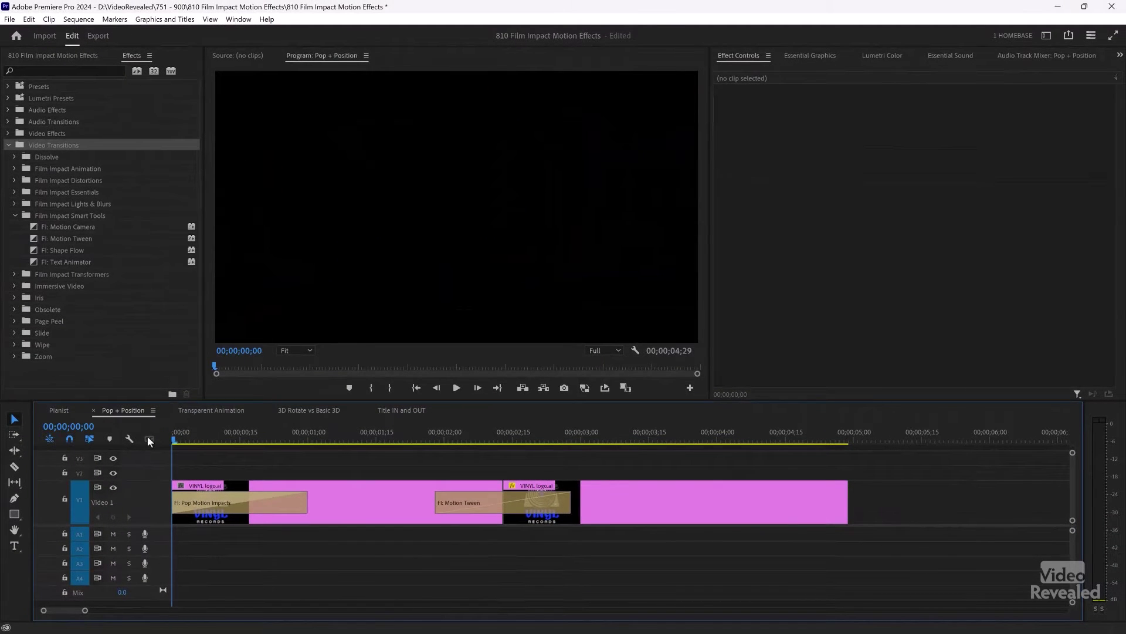
key("space")
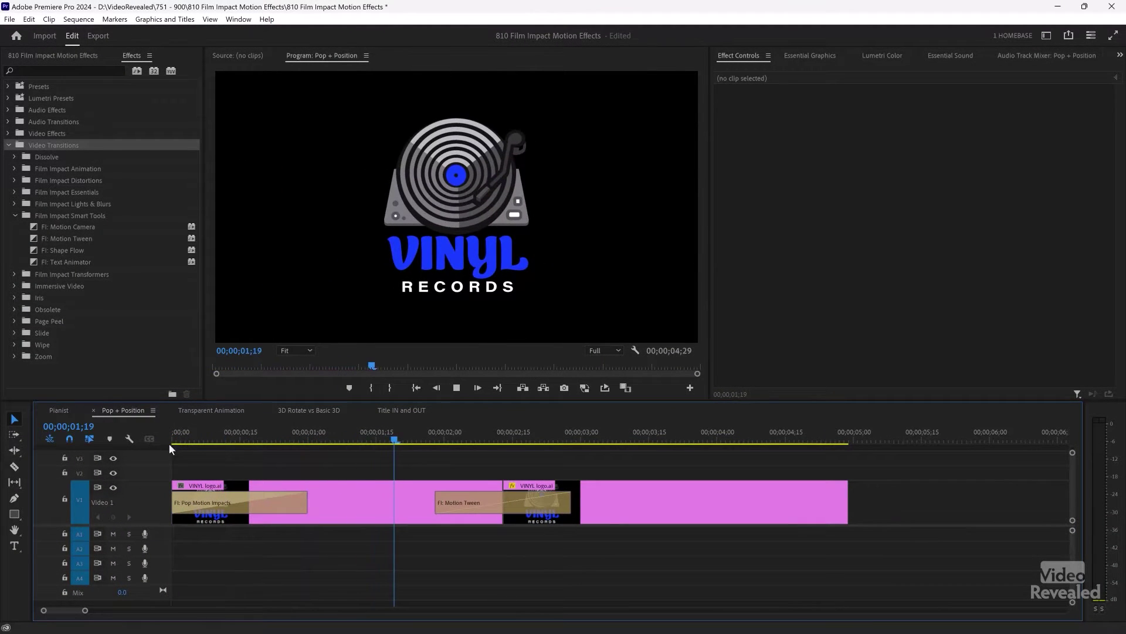
Step: Preview the logo animation, then delete the Motion Tween and Pop Motion Impacts transitions
left_click(170, 438)
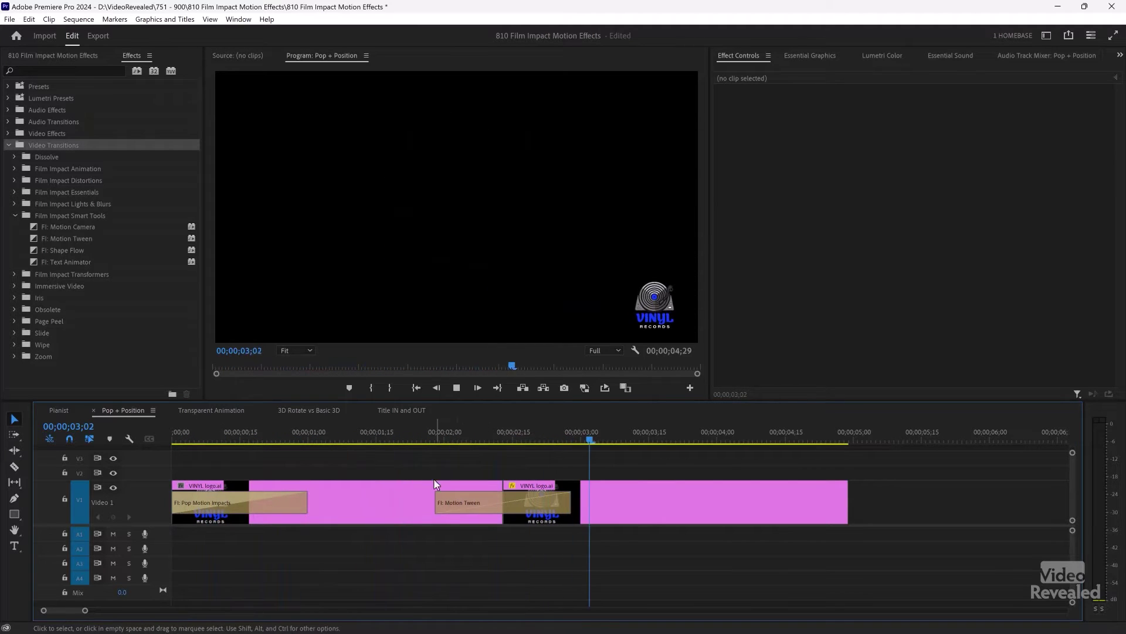
left_click(423, 438)
key("space")
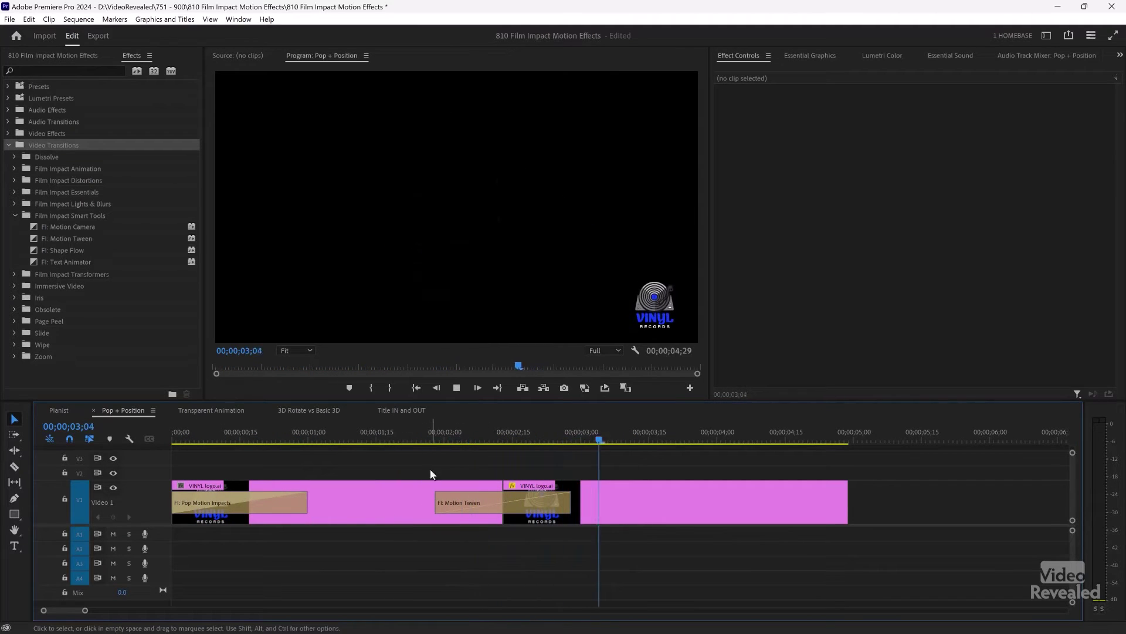
left_click(510, 506)
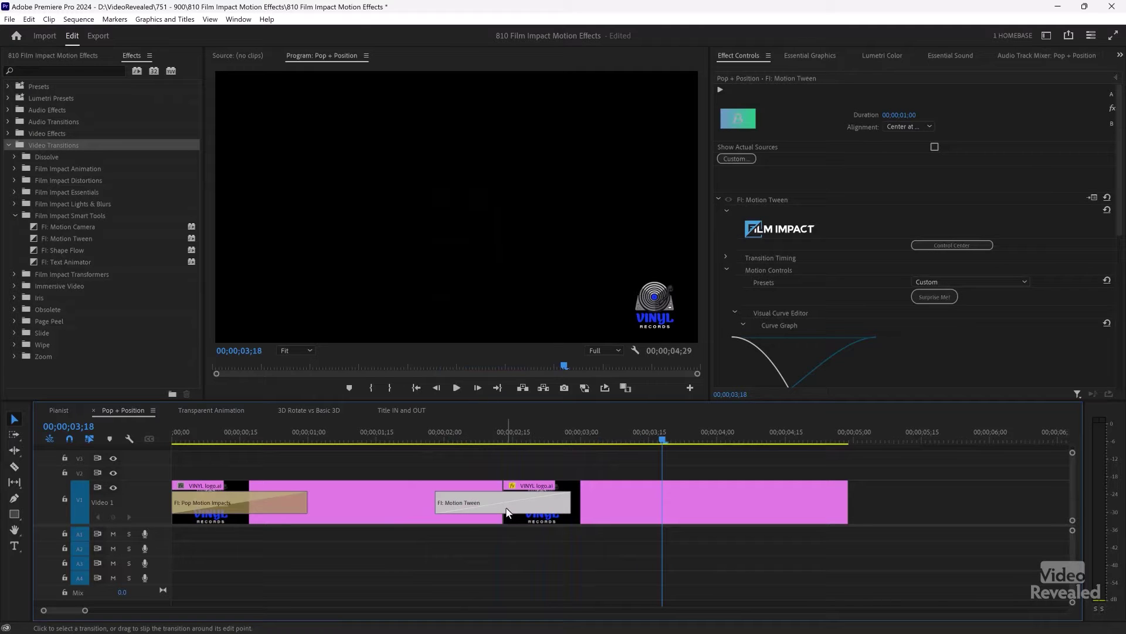
key("Delete")
left_click(261, 506)
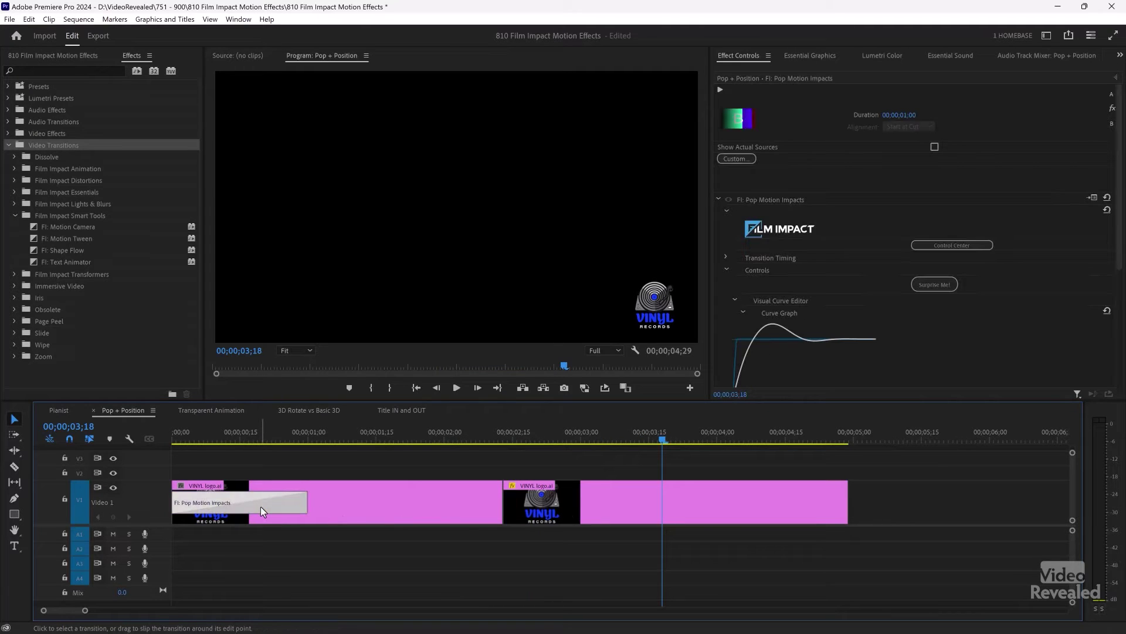
key("Delete")
Step: Delete the second VINYL clip and extend the remaining clip to 00;00;04;02
left_click(574, 521)
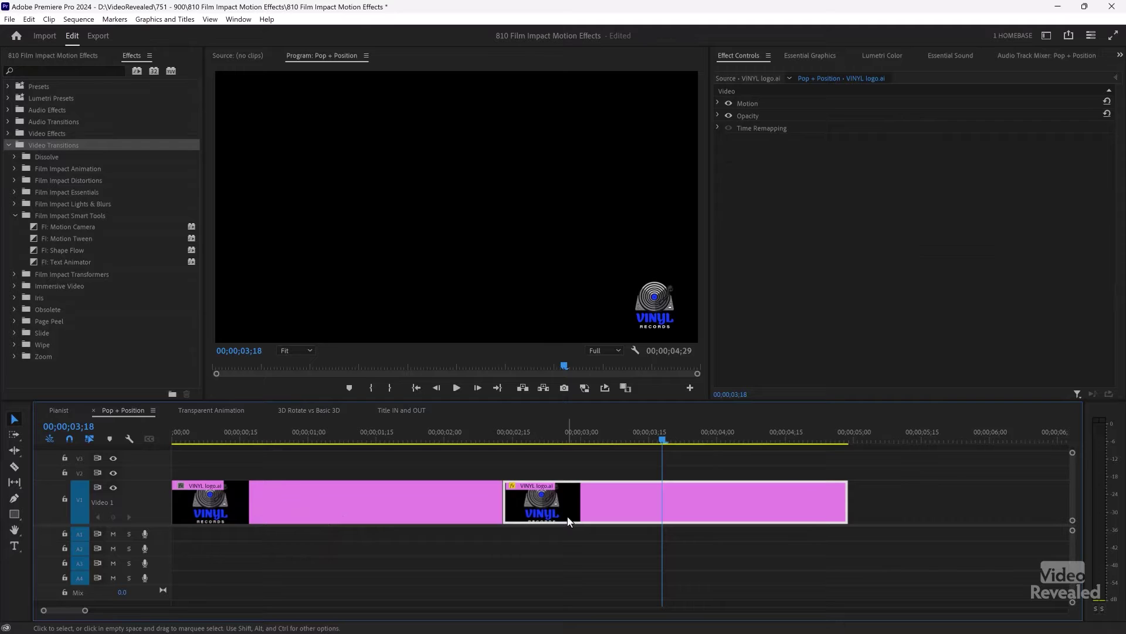
key("Delete")
left_click_drag(505, 499, 728, 498)
key("space")
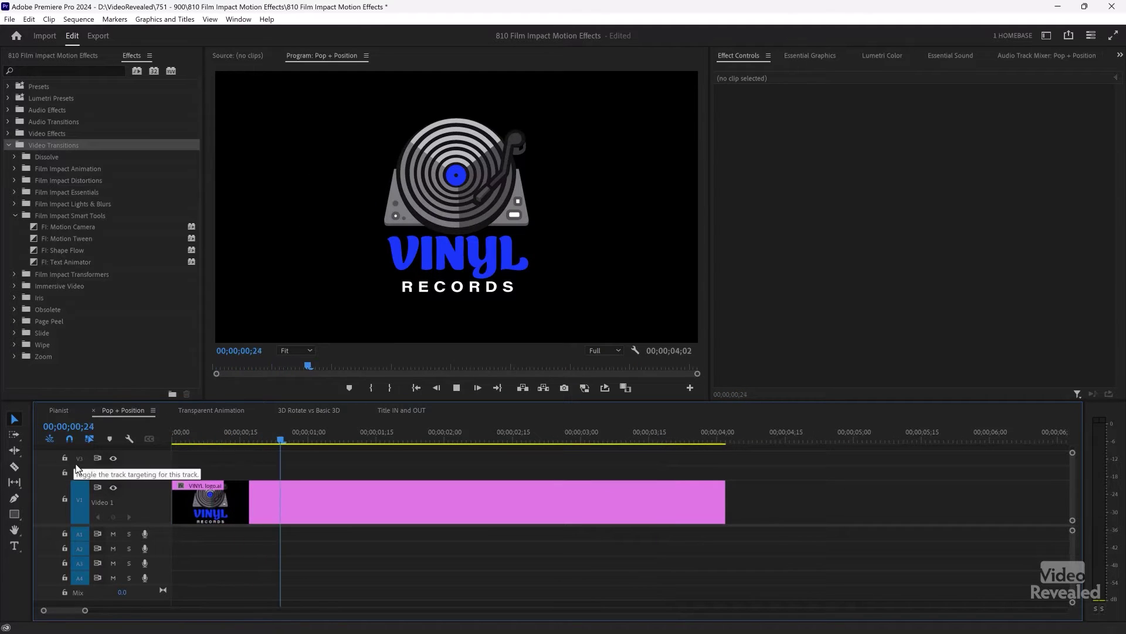
Step: Apply FI: Pop Motion Impacts from Film Impact Animation to the VINYL clip's start and play it
left_click(222, 499)
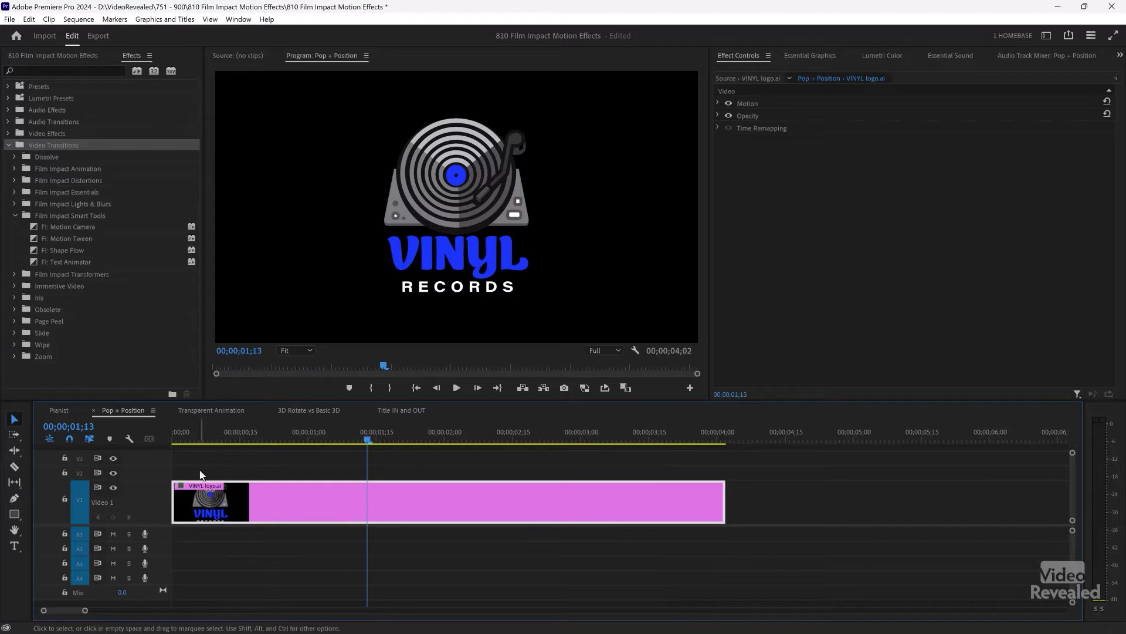
left_click(20, 319)
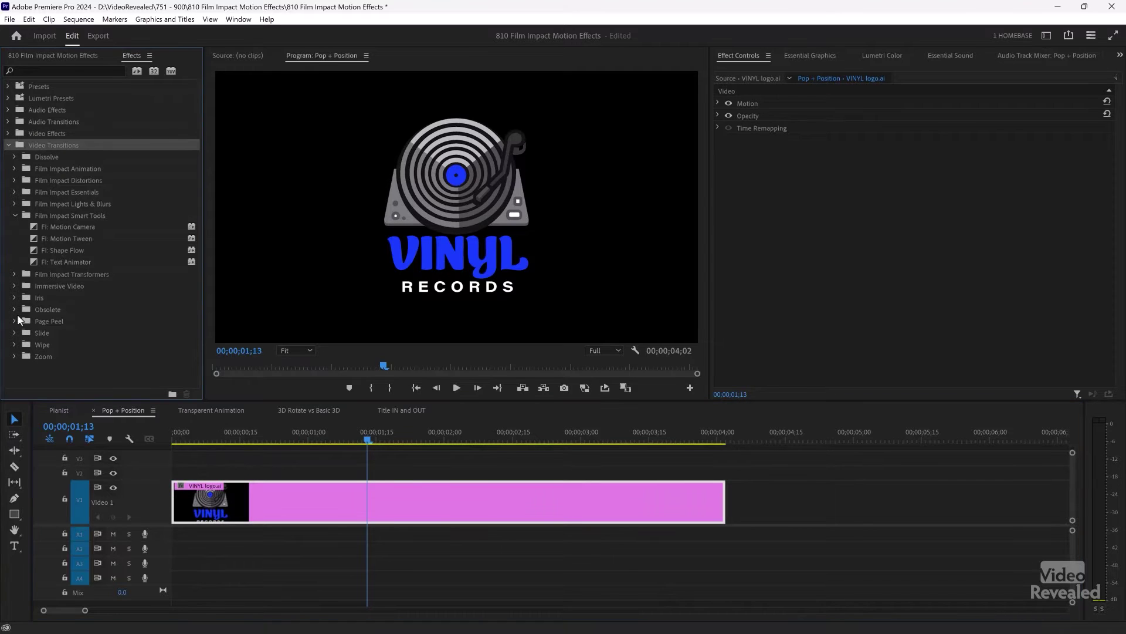
left_click(14, 181)
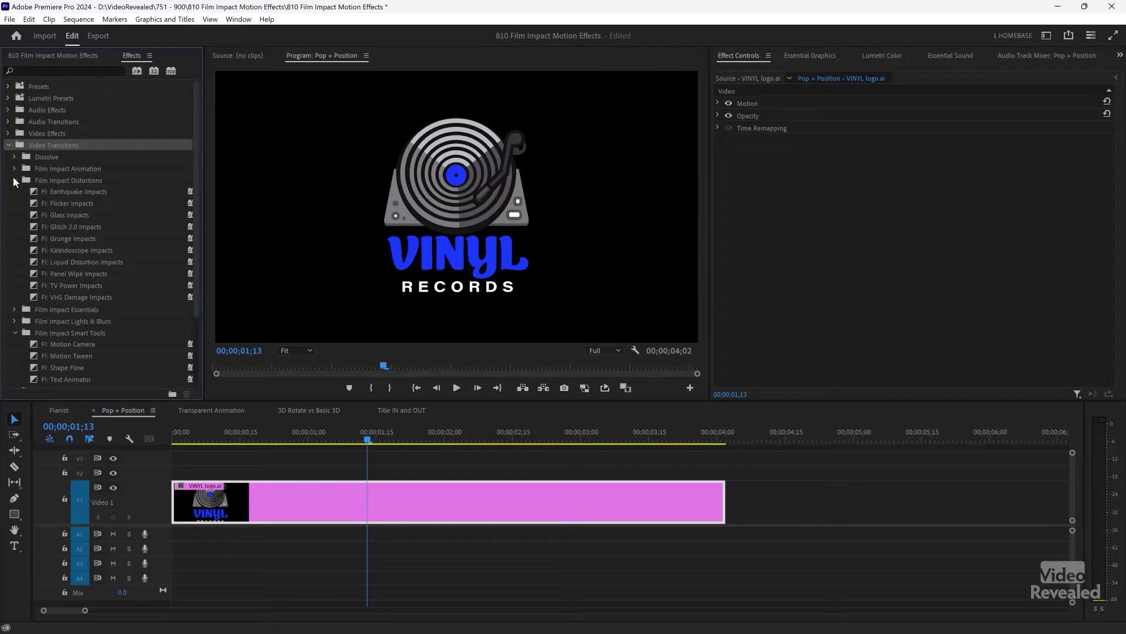
left_click(15, 181)
left_click(15, 170)
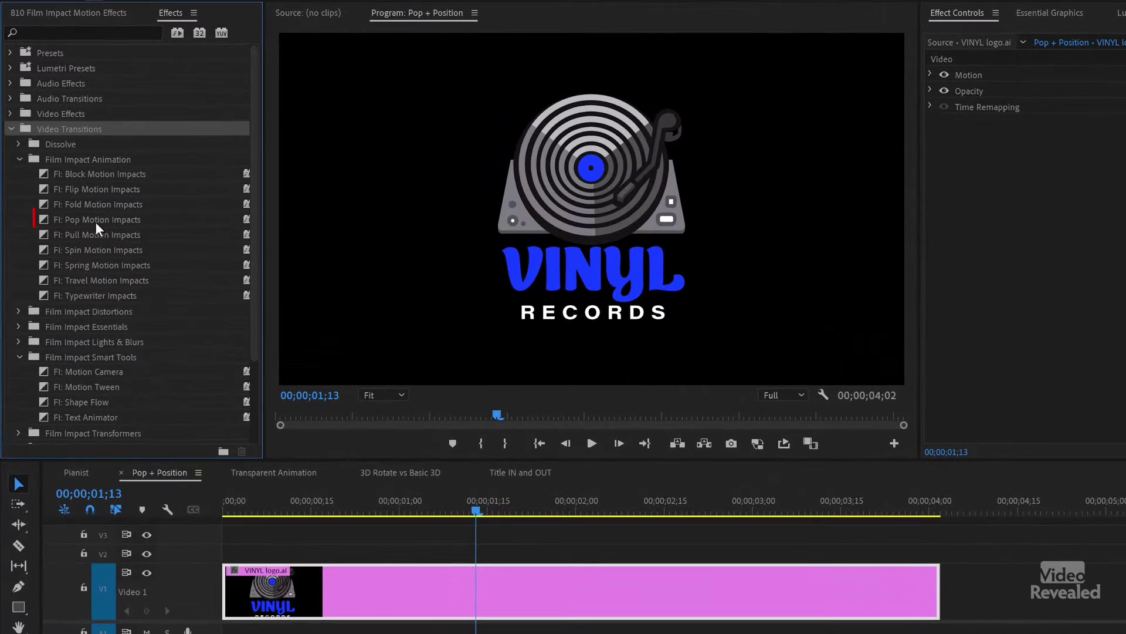
left_click(75, 216)
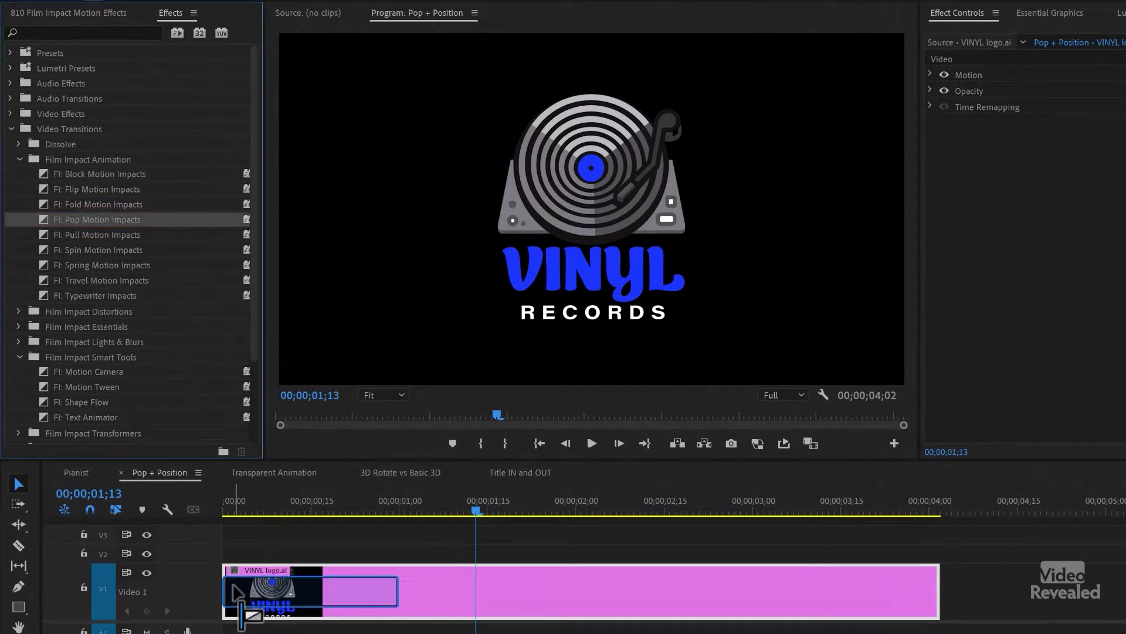
left_click(248, 507)
key("space")
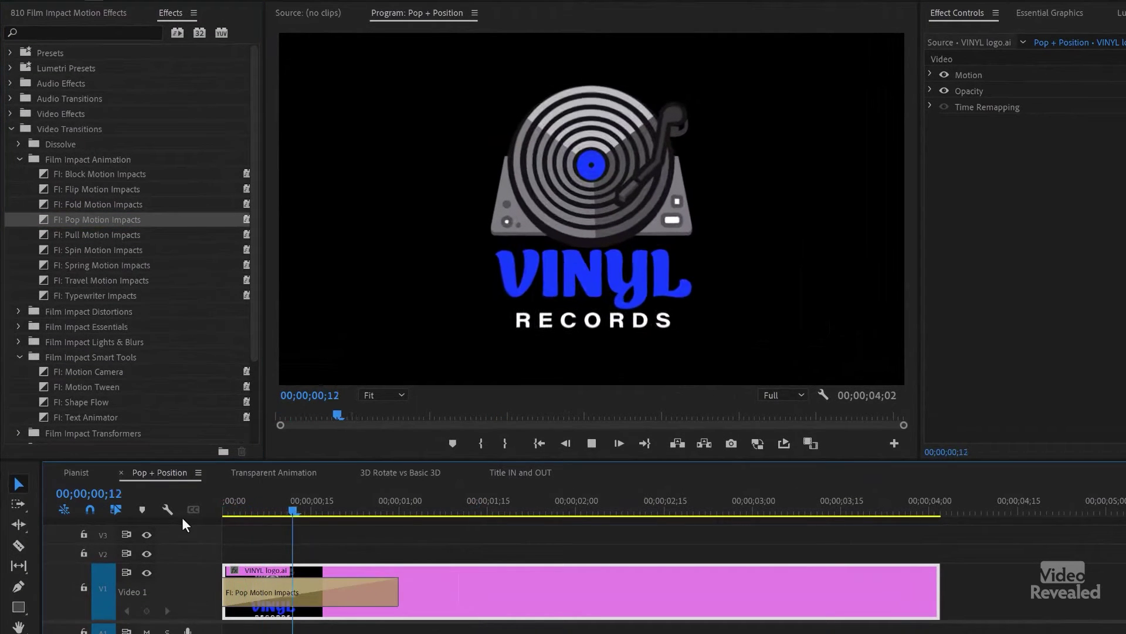
key("space")
key("Home")
key("space")
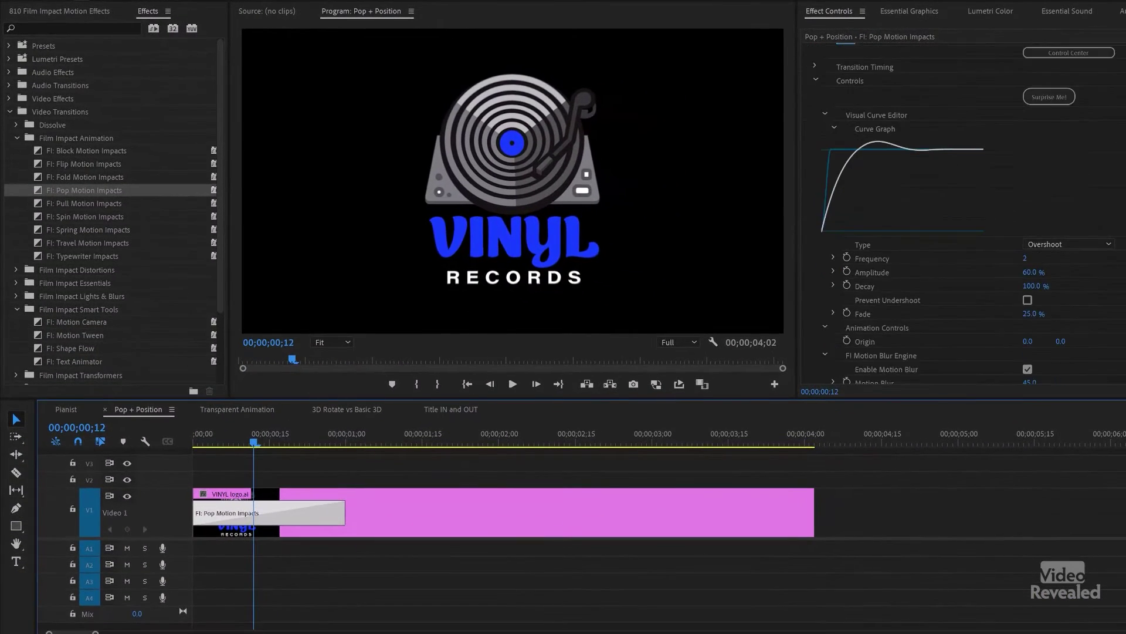
scroll(1068, 223, "down", 2)
Step: Switch the pop-in curve to Bounce and step through the bouncing logo
left_click(1089, 196)
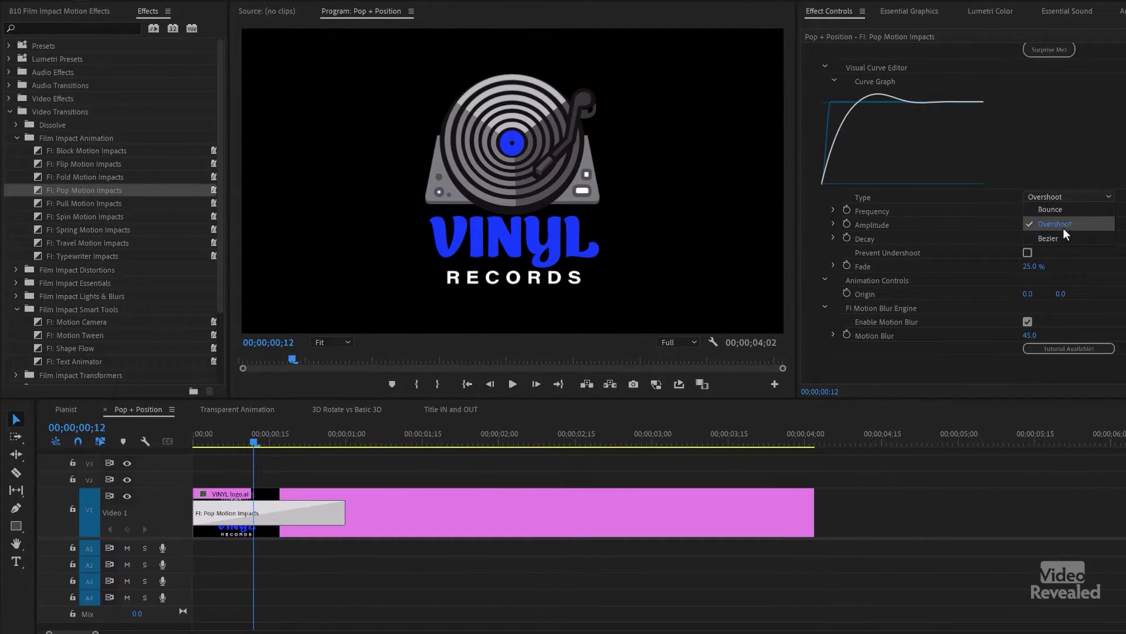
left_click(1065, 212)
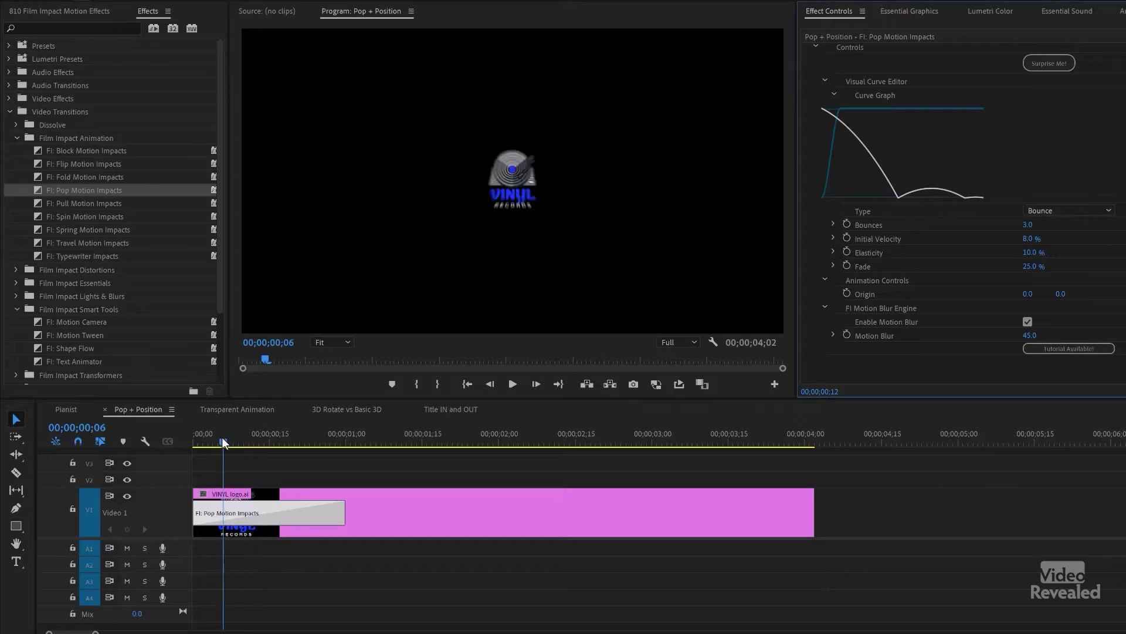
left_click_drag(224, 441, 176, 462)
key("space")
left_click(277, 435)
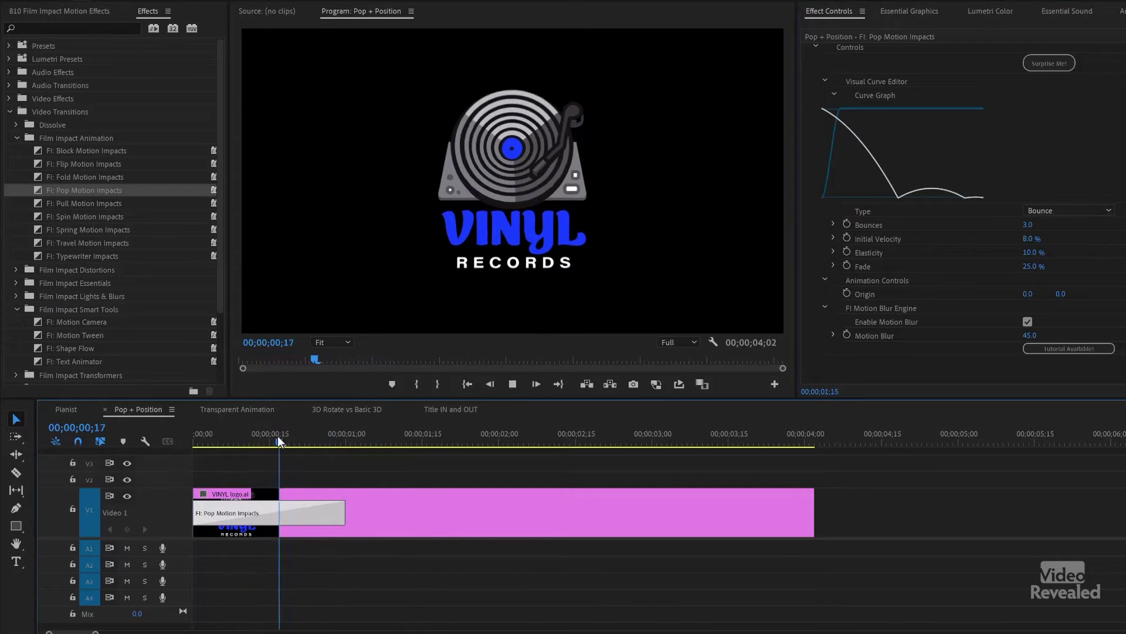
mouse_move(277, 435)
left_mouse_down()
mouse_move(343, 438)
mouse_move(293, 446)
left_mouse_up()
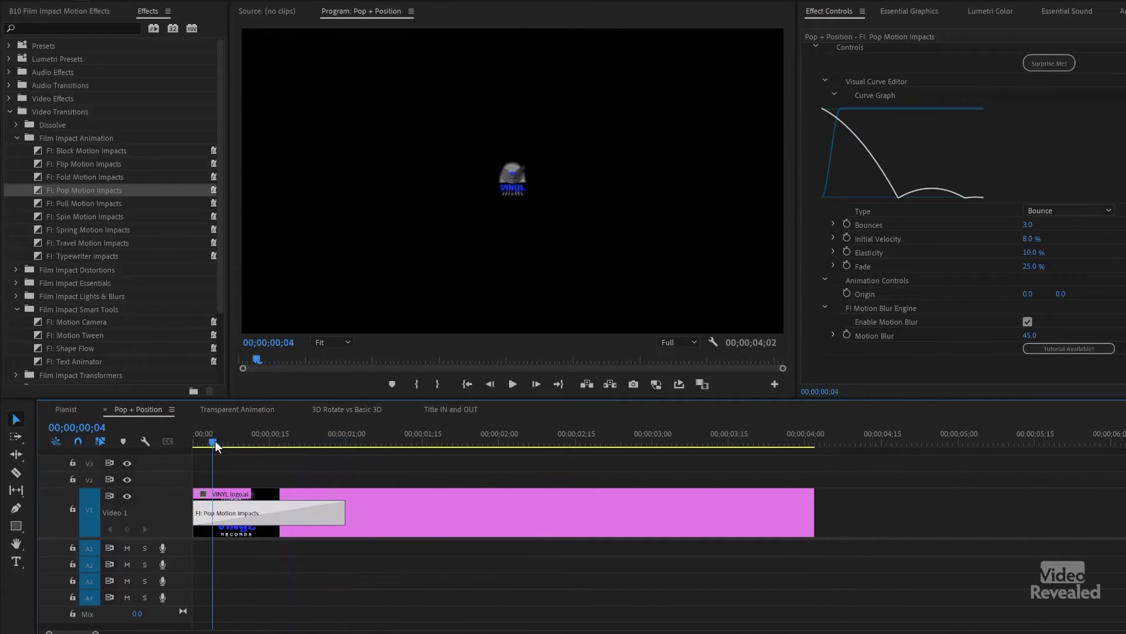
mouse_move(216, 442)
left_mouse_down()
mouse_move(276, 444)
mouse_move(237, 446)
left_mouse_up()
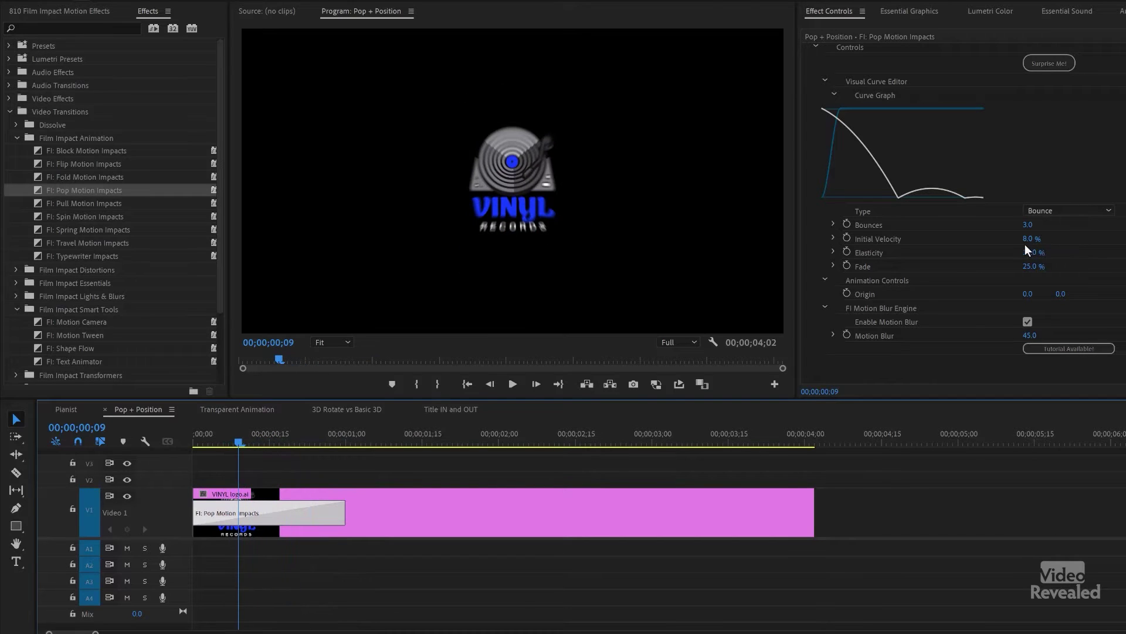
Step: Raise Elasticity from 10% to 22% and replay the pop-in from the start
left_click_drag(1027, 259, 1034, 258)
key("Home")
key("space")
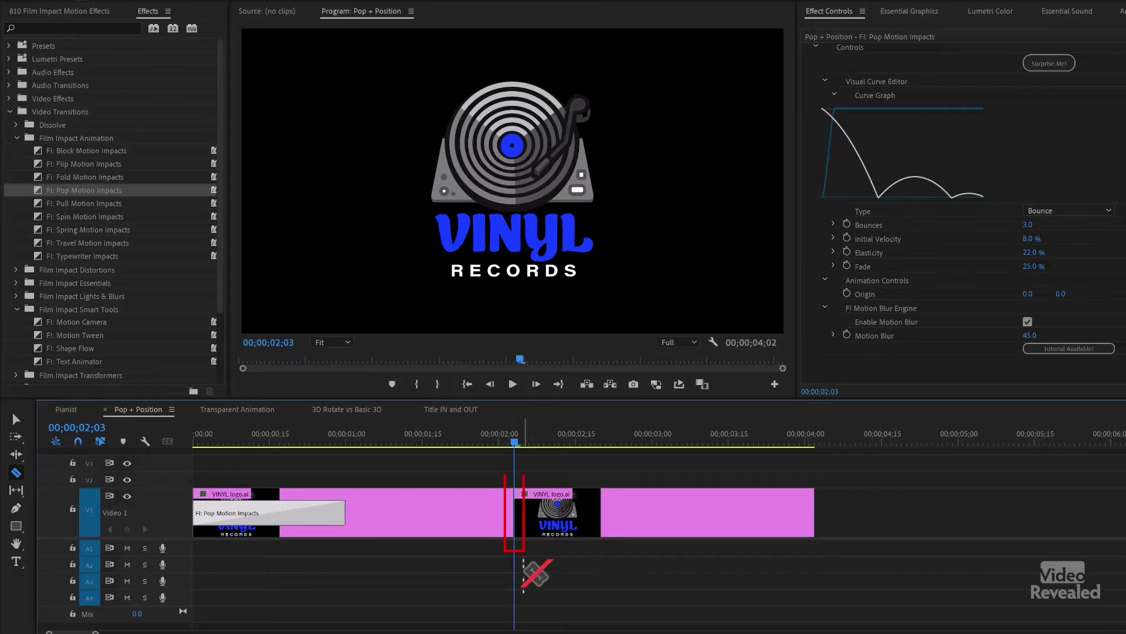
Step: Drop FI: Motion Tween across the cut and select the second logo clip at 00;00;02;24
key("v")
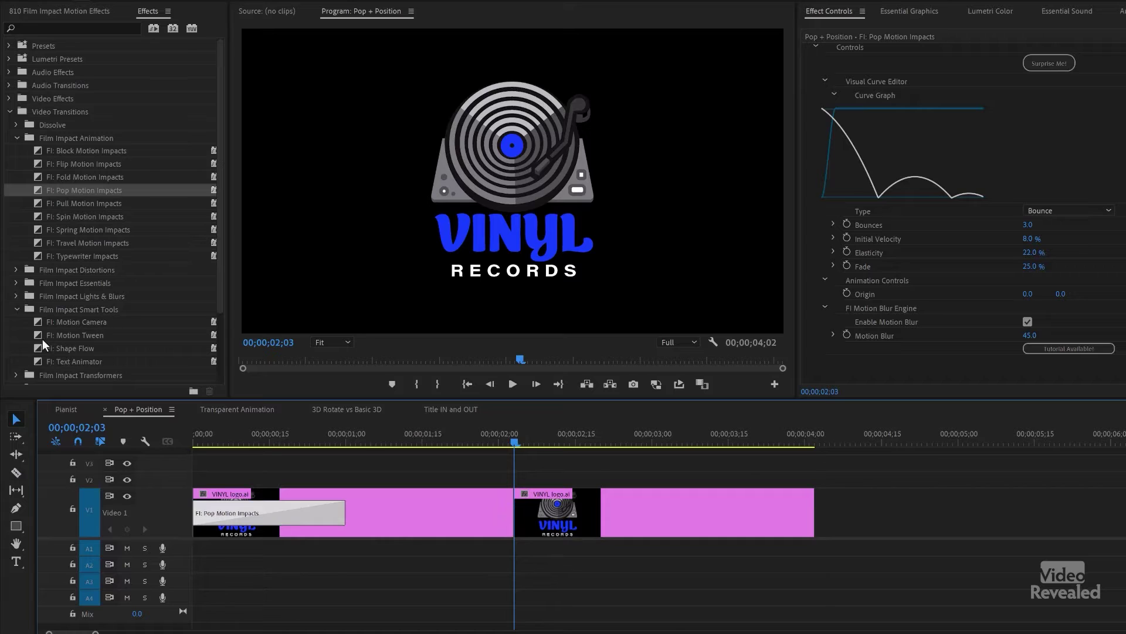
left_click_drag(59, 335, 64, 349)
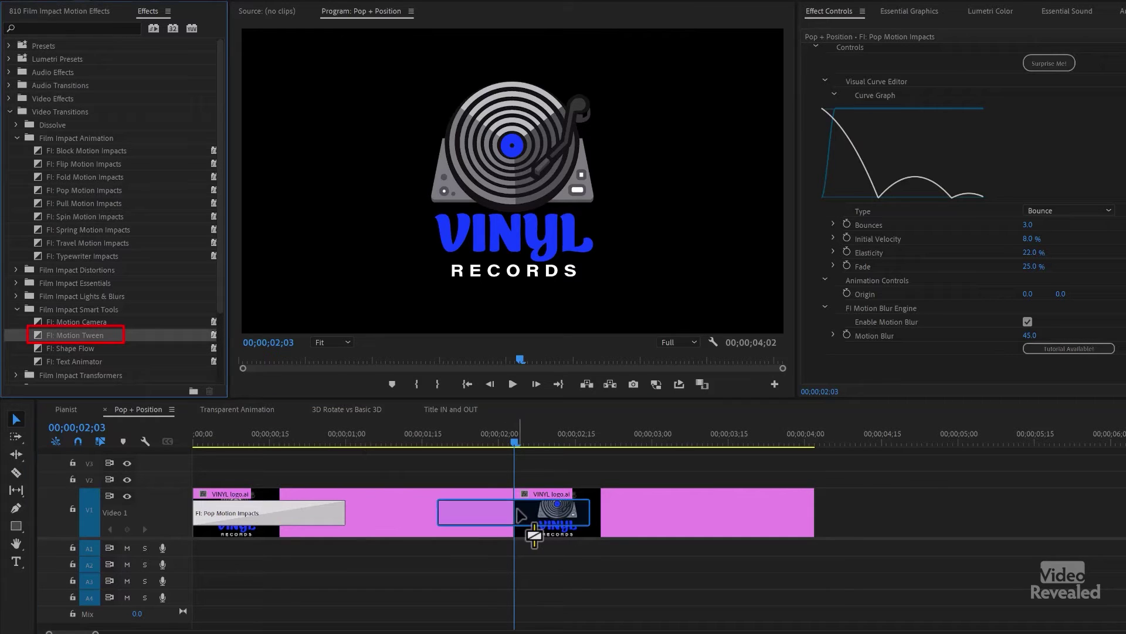
left_click(408, 441)
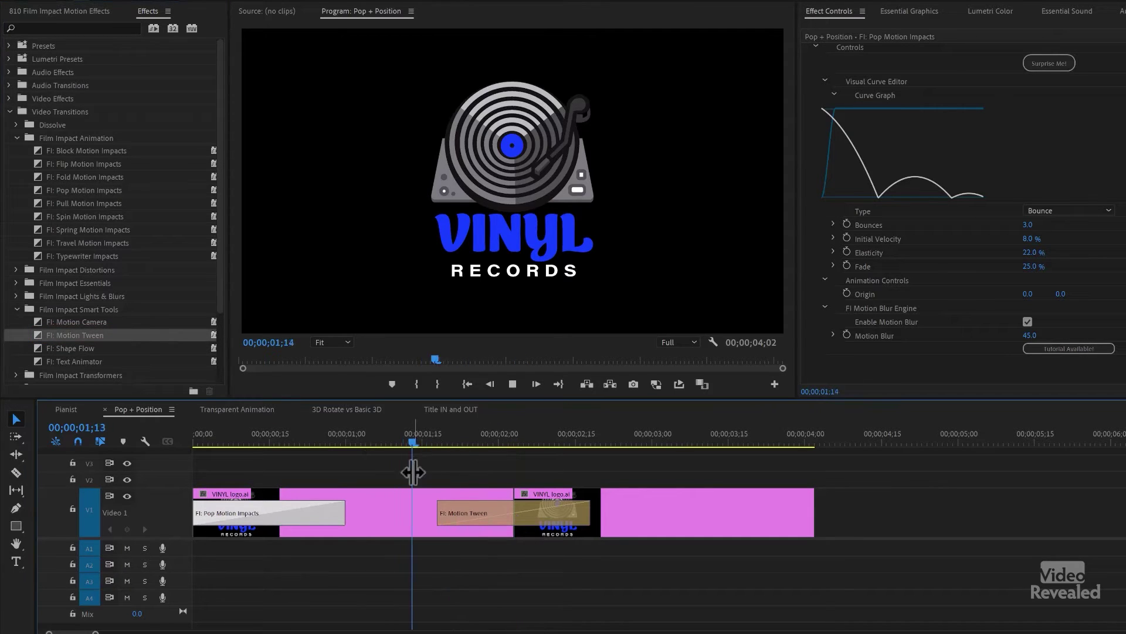
left_click(415, 499)
left_click(628, 504)
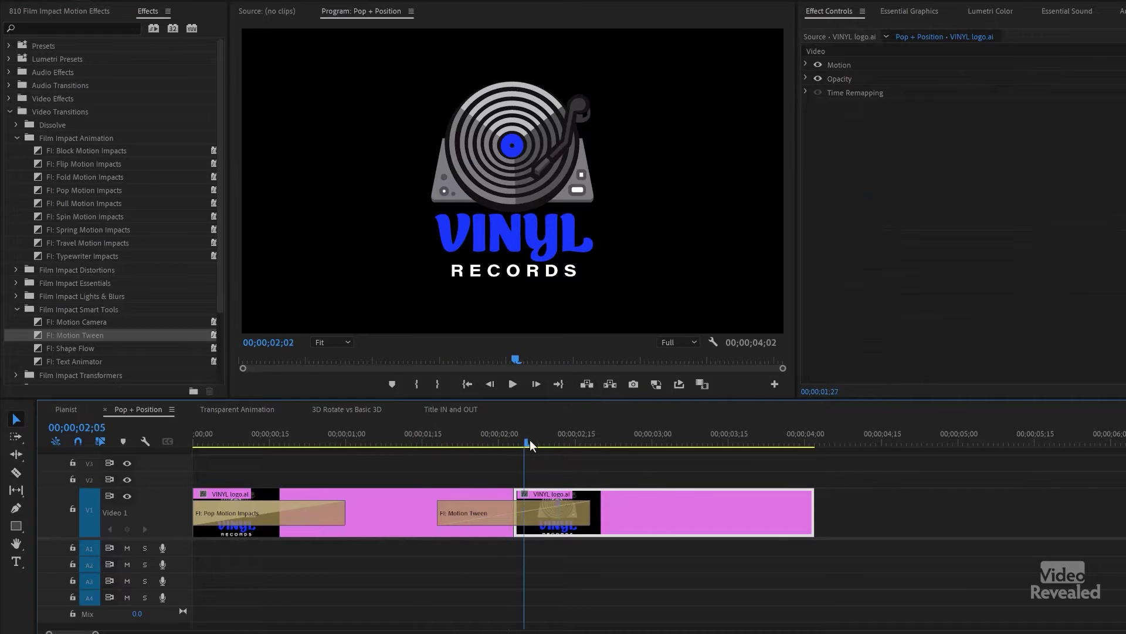
left_click_drag(509, 444, 624, 444)
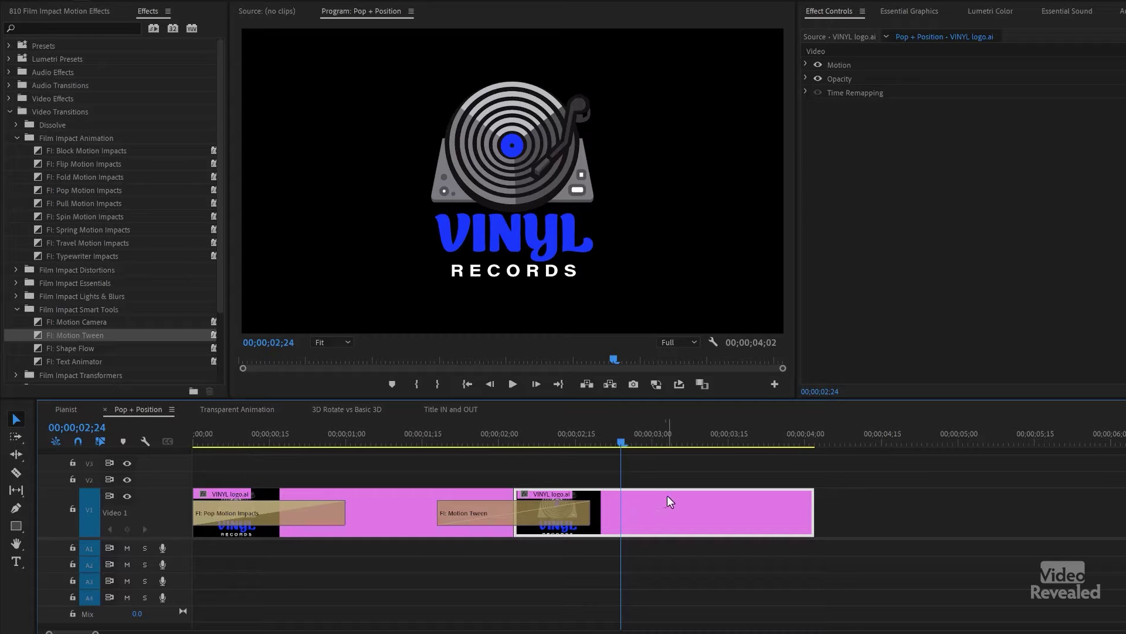
Step: Scale the second logo clip to 31.4% and move it to position 180.8, 194.8
left_click(807, 65)
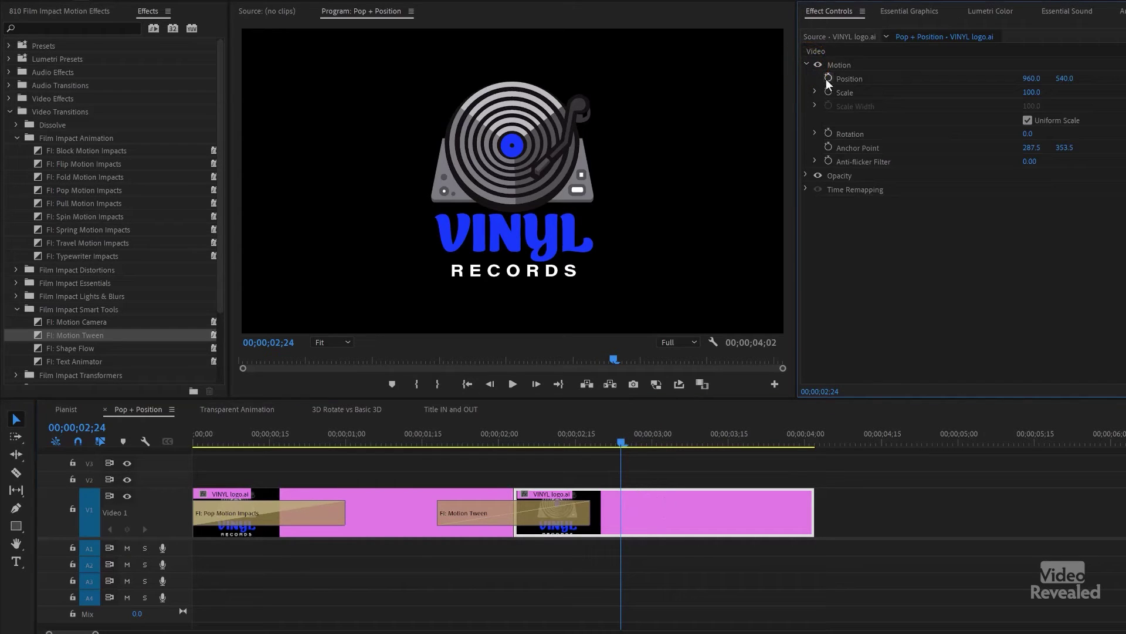
left_click(854, 66)
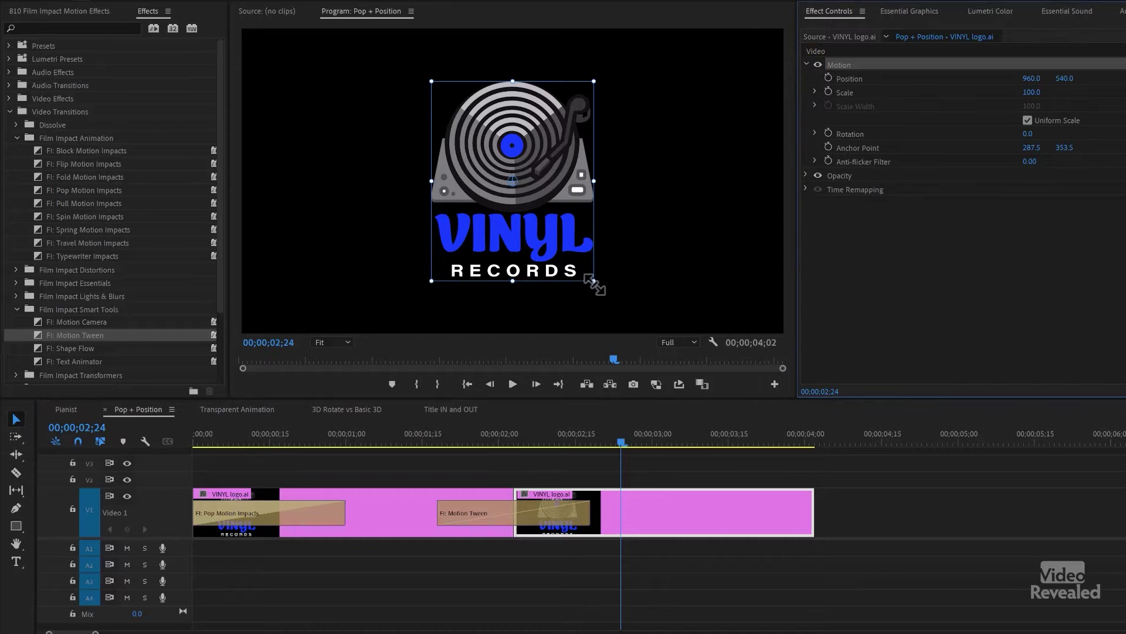
left_click_drag(594, 286, 582, 275)
left_click_drag(523, 236, 519, 216)
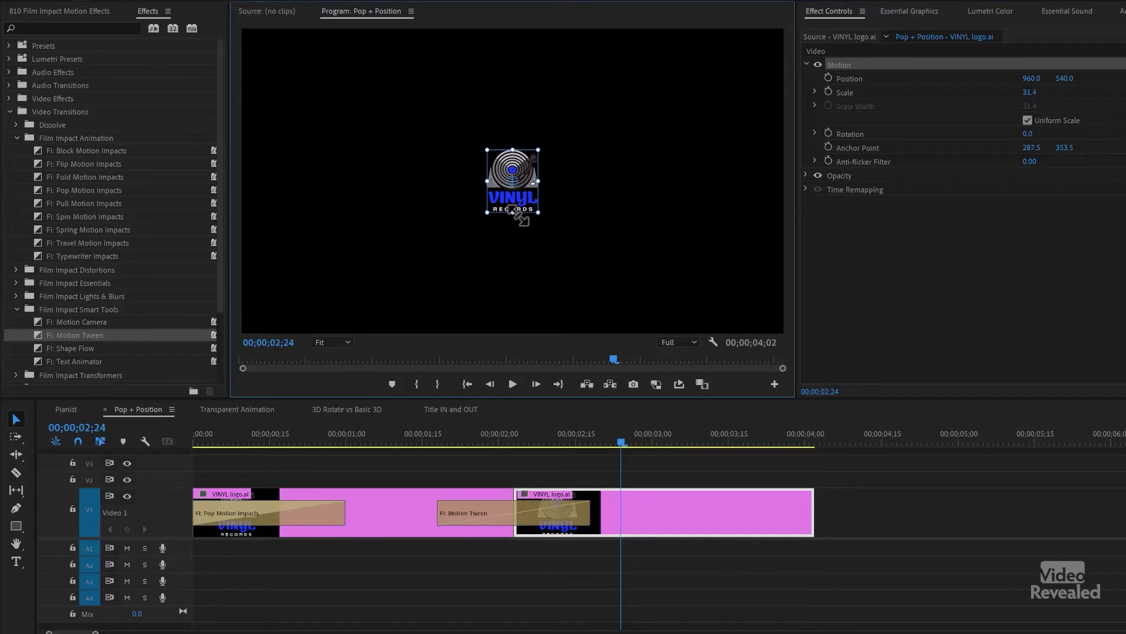
left_click_drag(523, 174, 304, 76)
Step: Replay the tween from around 01;13 to watch the logo glide to the top-left
left_click(413, 430)
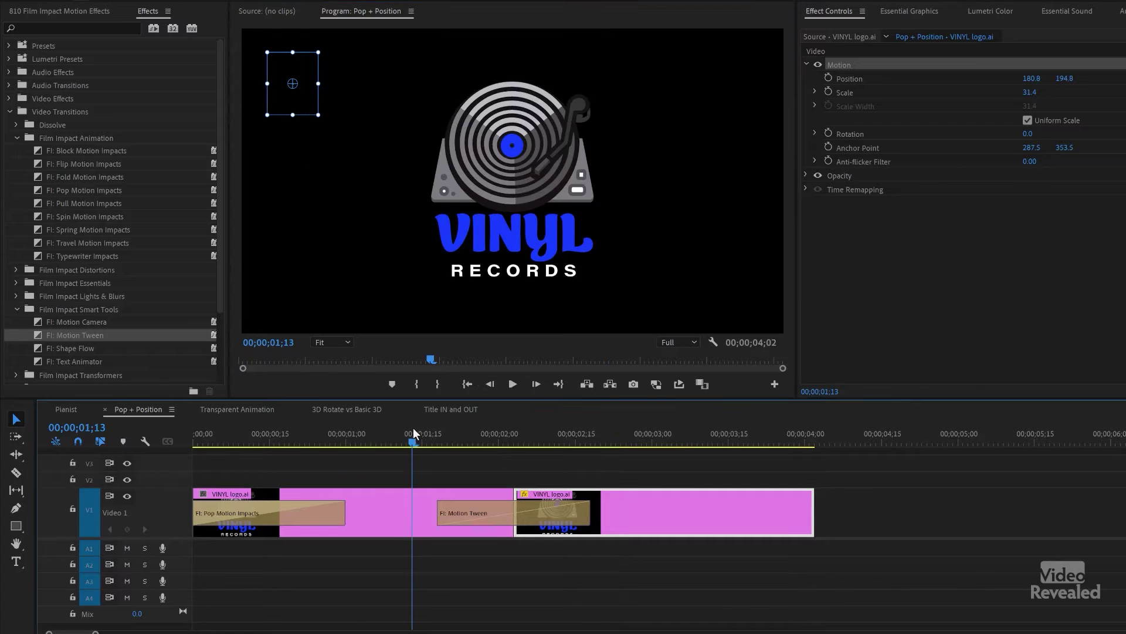
key("space")
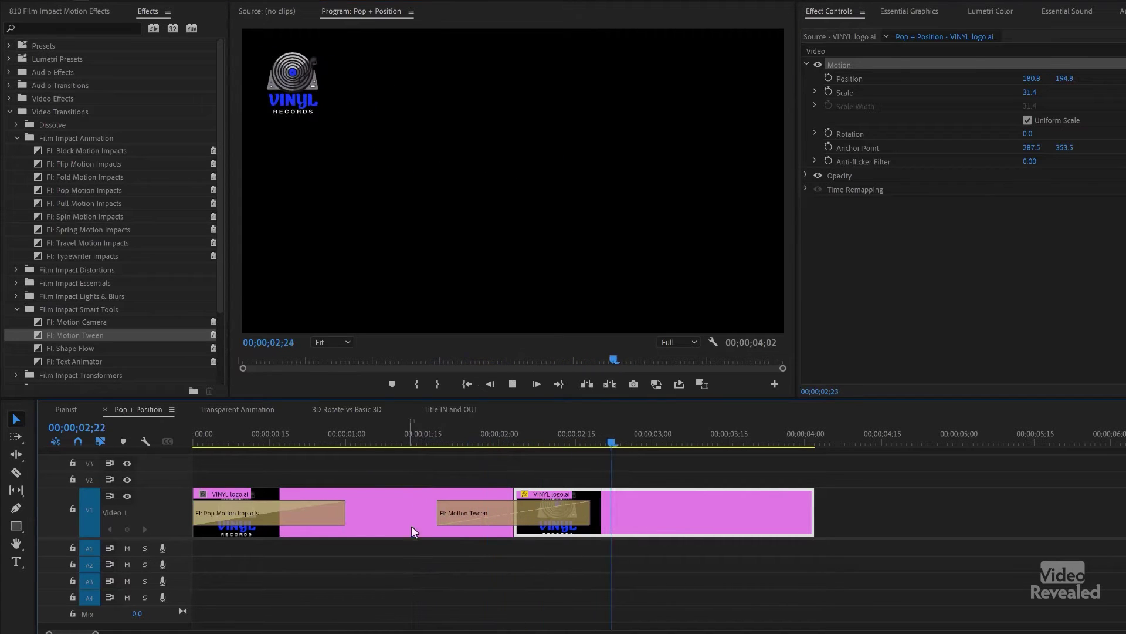
left_click(421, 431)
key("space")
left_click(421, 430)
key("space")
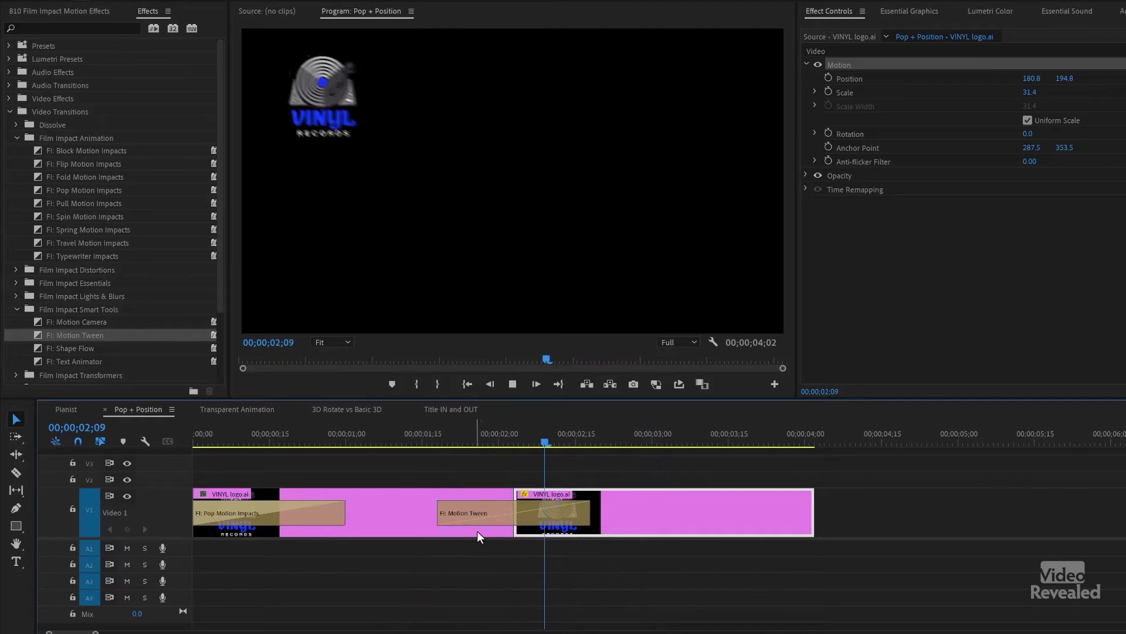
key("space")
left_click(493, 433)
Step: Switch the Motion Tween easing curve to Overshoot and raise its amplitude to about 67.9%
left_click(503, 510)
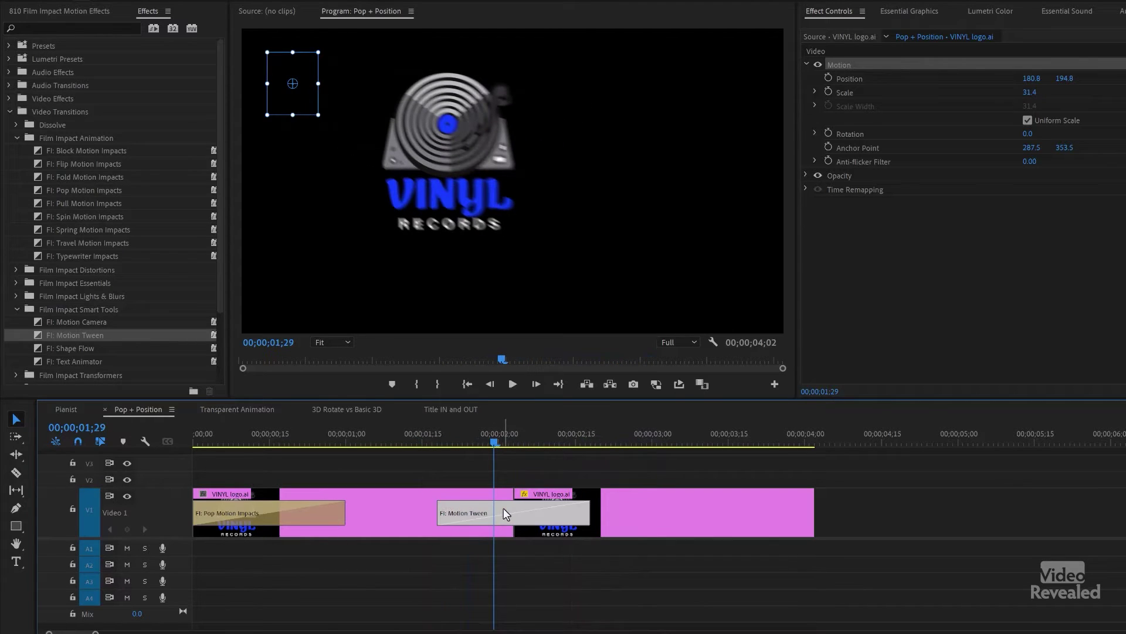
scroll(1052, 241, "down", 5)
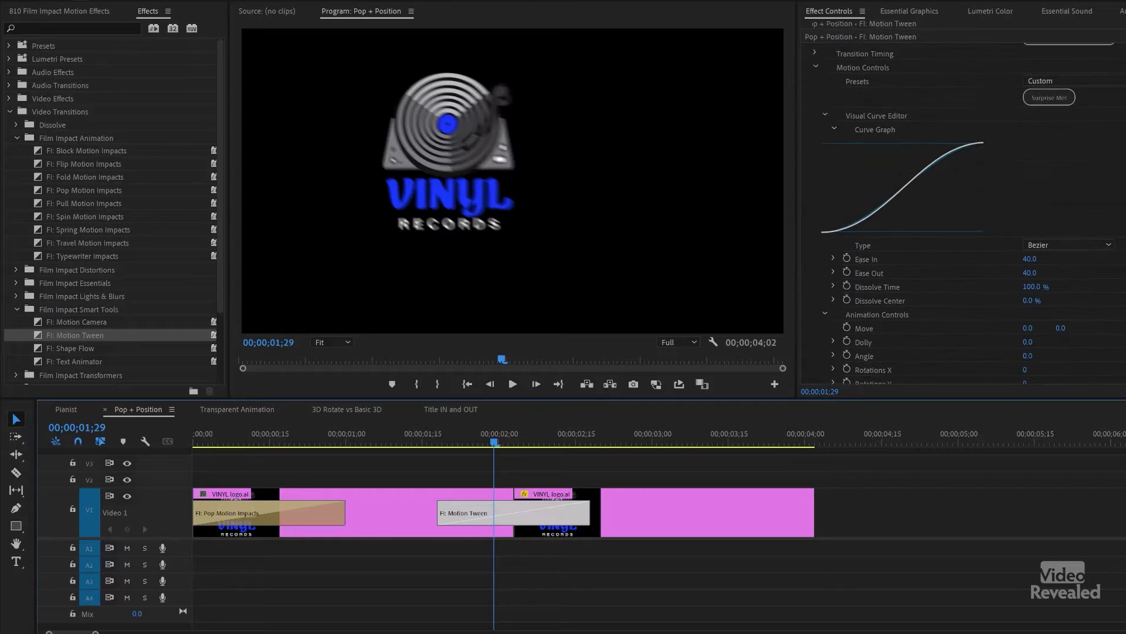
left_click(1065, 230)
left_click(1081, 251)
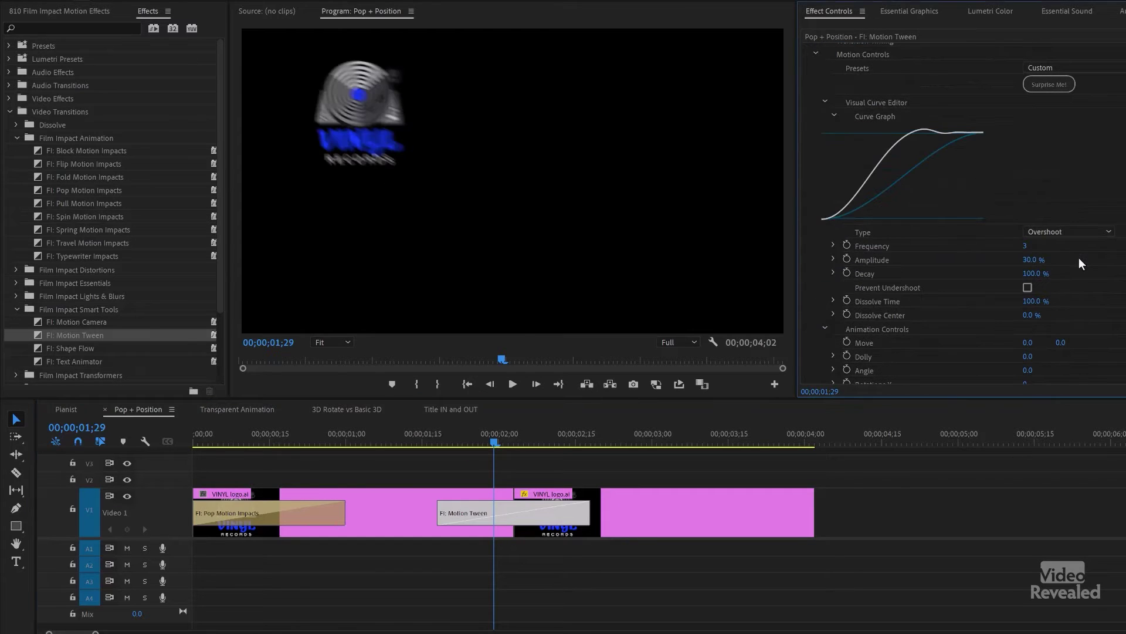
left_click_drag(1023, 262, 1059, 262)
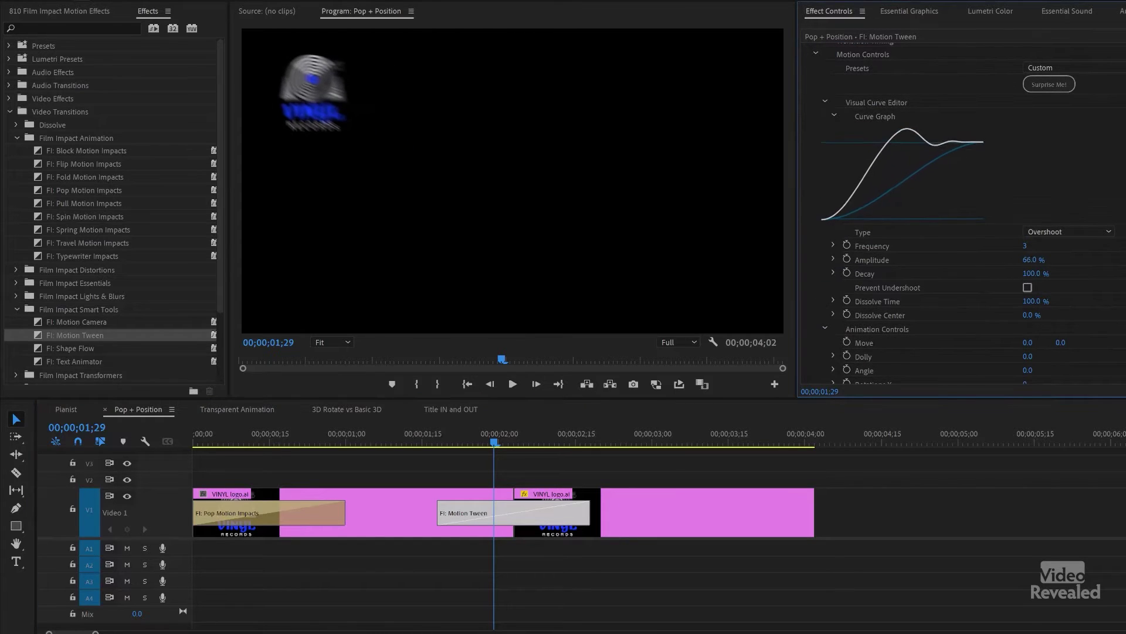
Step: Preview the overshooting tween around 01;15, then replay the sequence from the start
left_click(432, 442)
key("space")
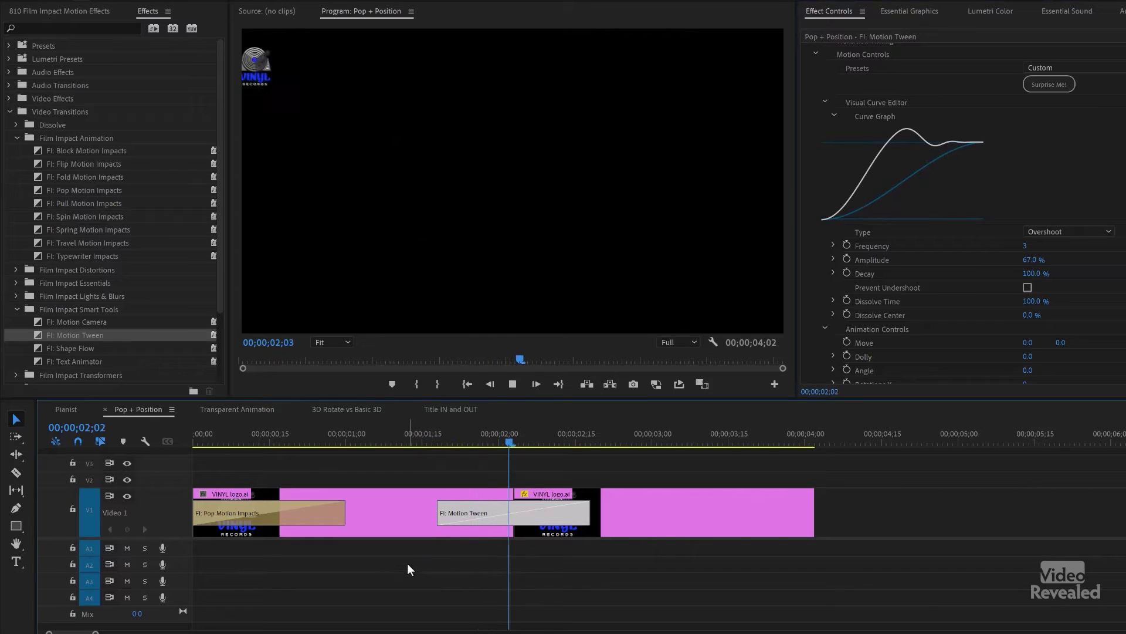
left_click(421, 442)
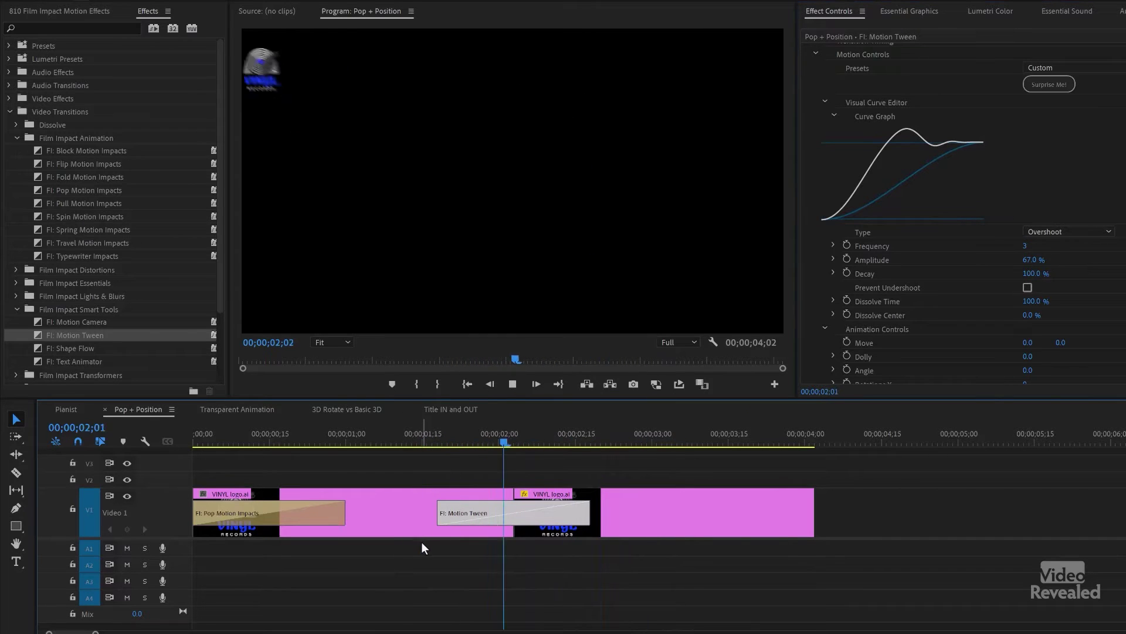
key("space")
key("Home")
key("space")
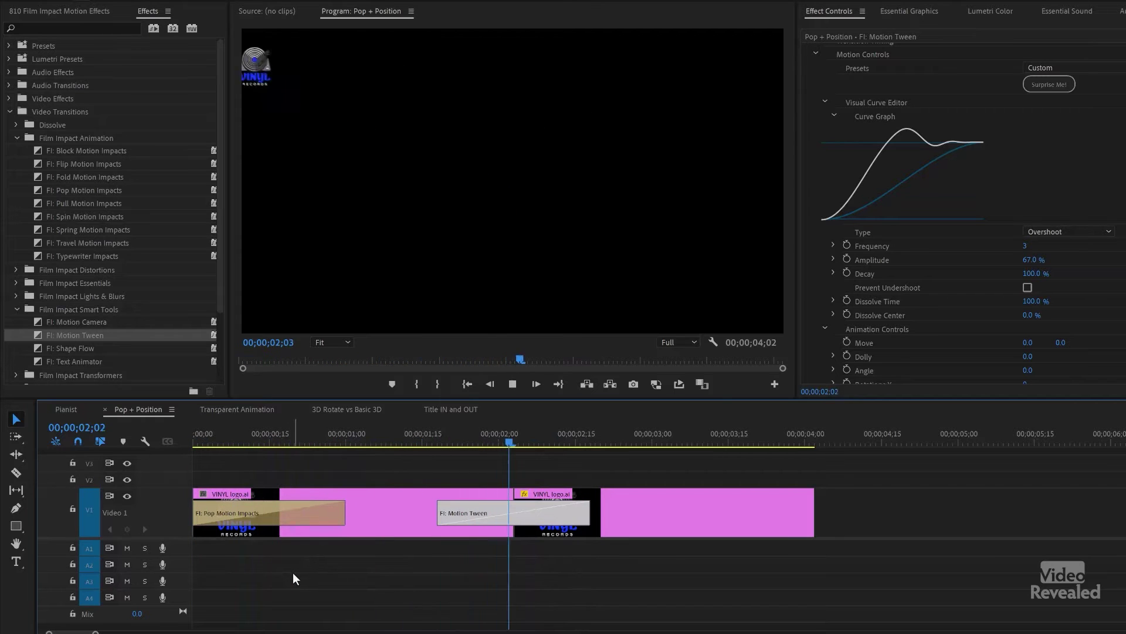
key("space")
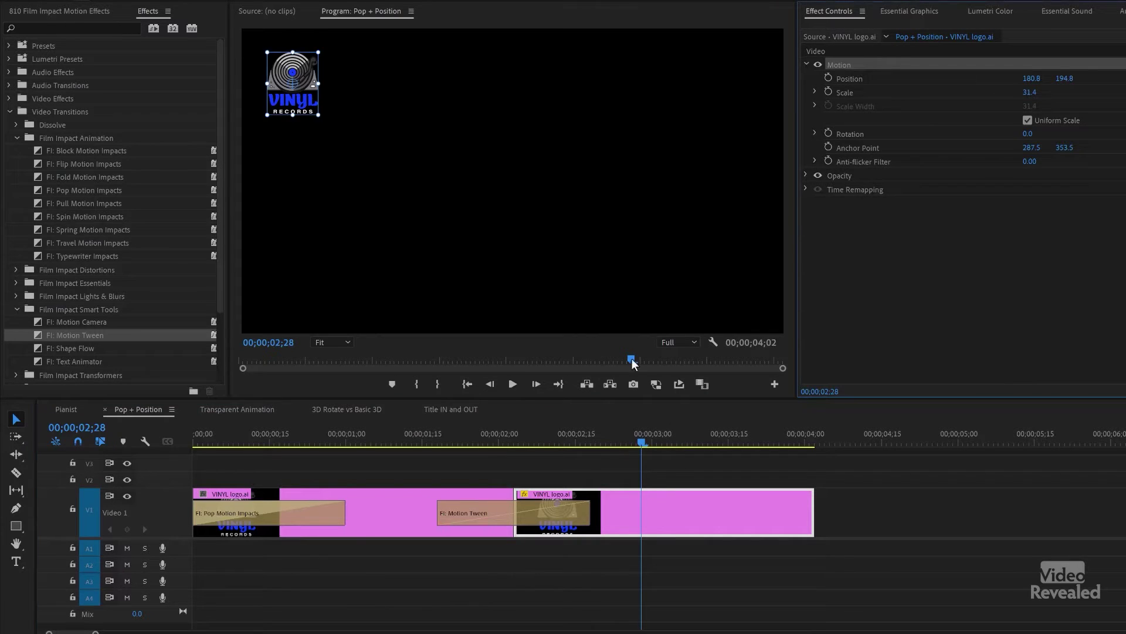
Step: Drag the VINYL logo to the bottom-right corner and play the tween from the start
left_click_drag(290, 61, 738, 264)
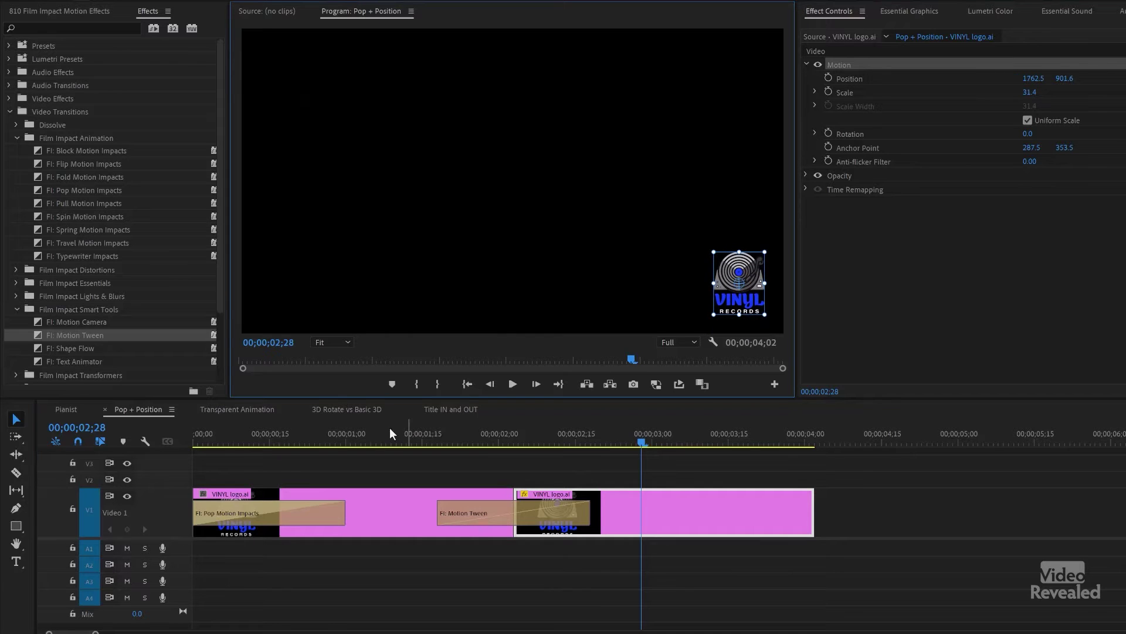
key("Home")
left_click(389, 572)
key("space")
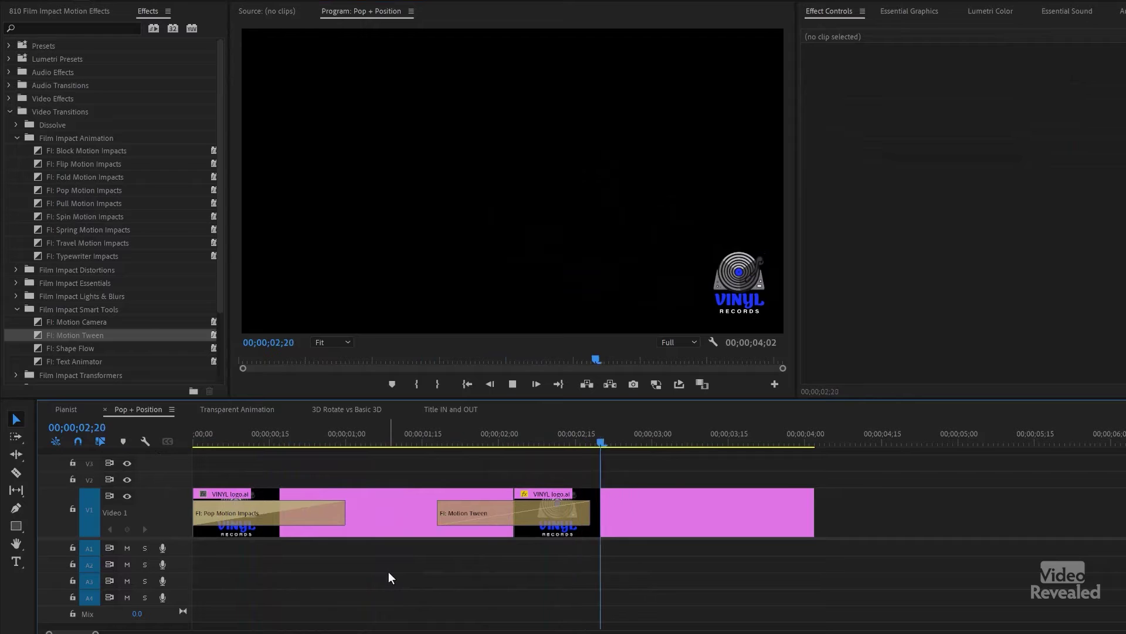
key("space")
left_click(514, 440)
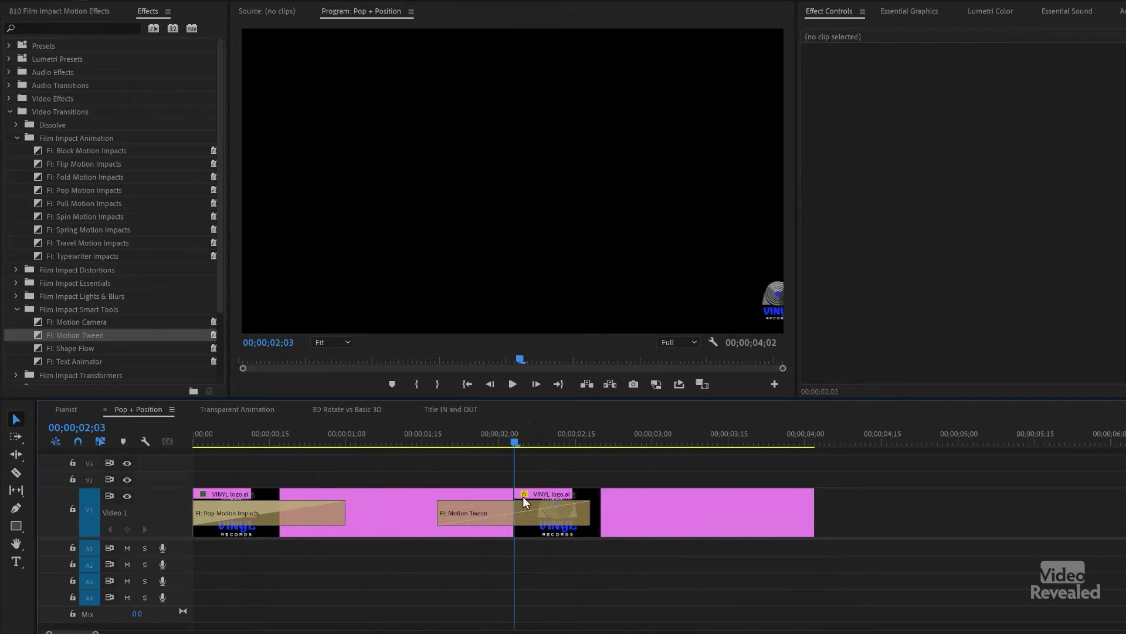
left_click(537, 515)
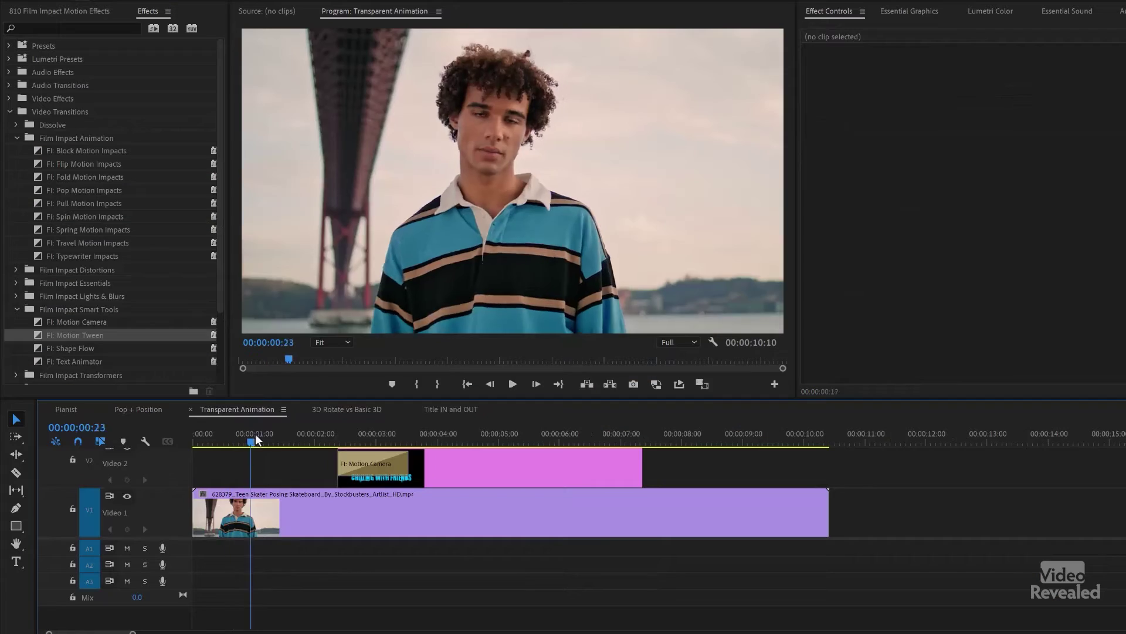
Step: Set the FI: Motion Camera transition's Edge Behavior to Transparent
left_click_drag(256, 434, 367, 428)
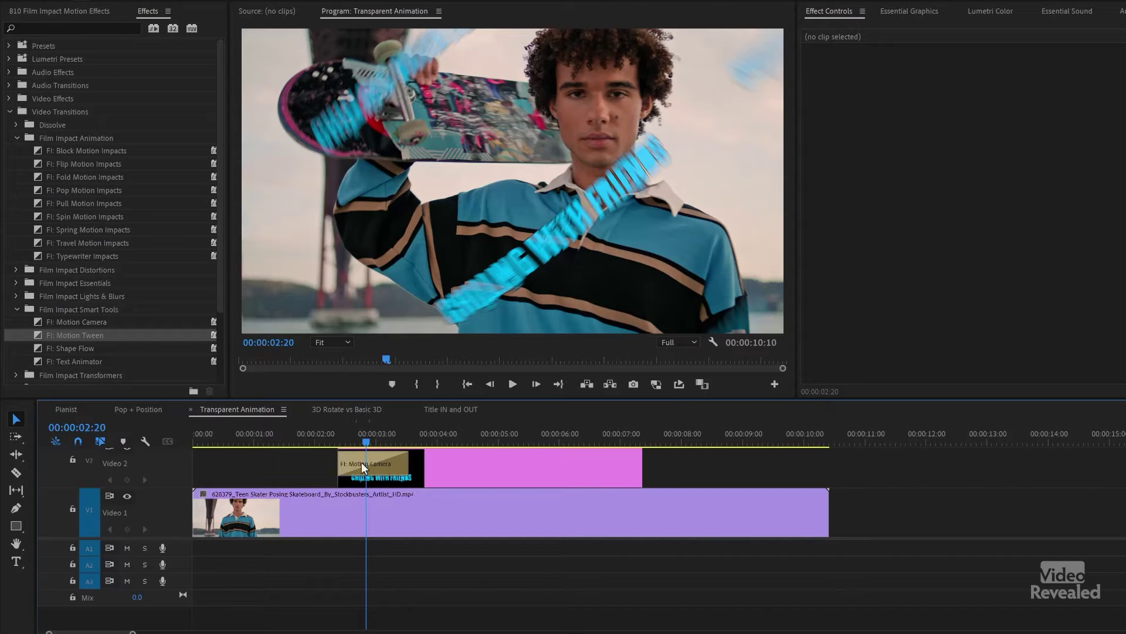
left_click(382, 471)
scroll(960, 211, "down", 6)
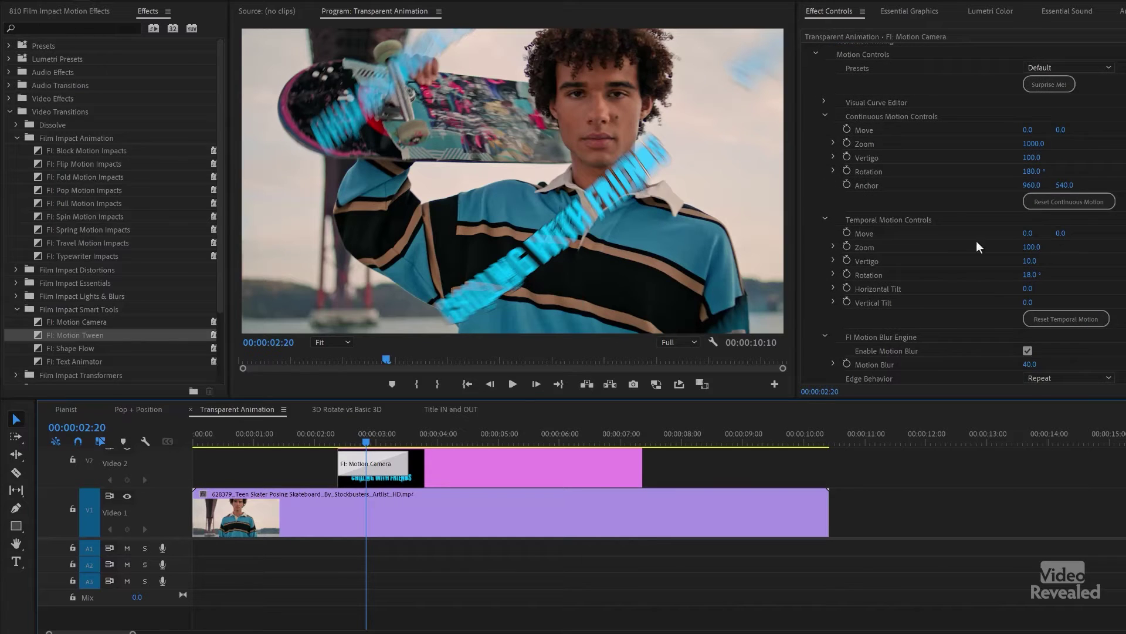
scroll(978, 246, "down", 2)
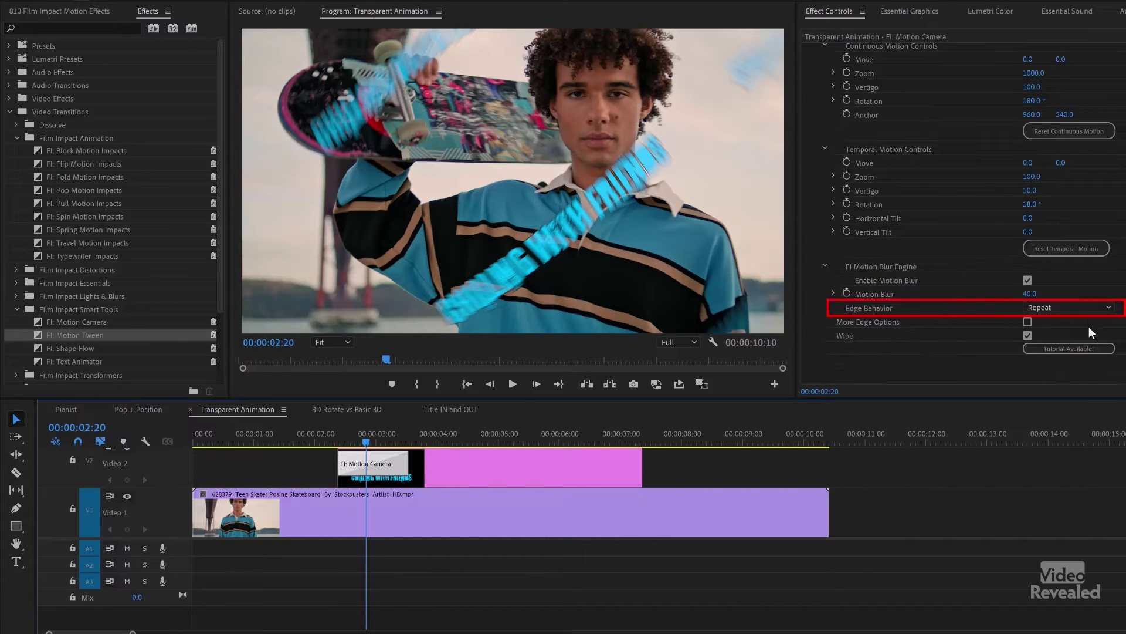
left_click(1086, 309)
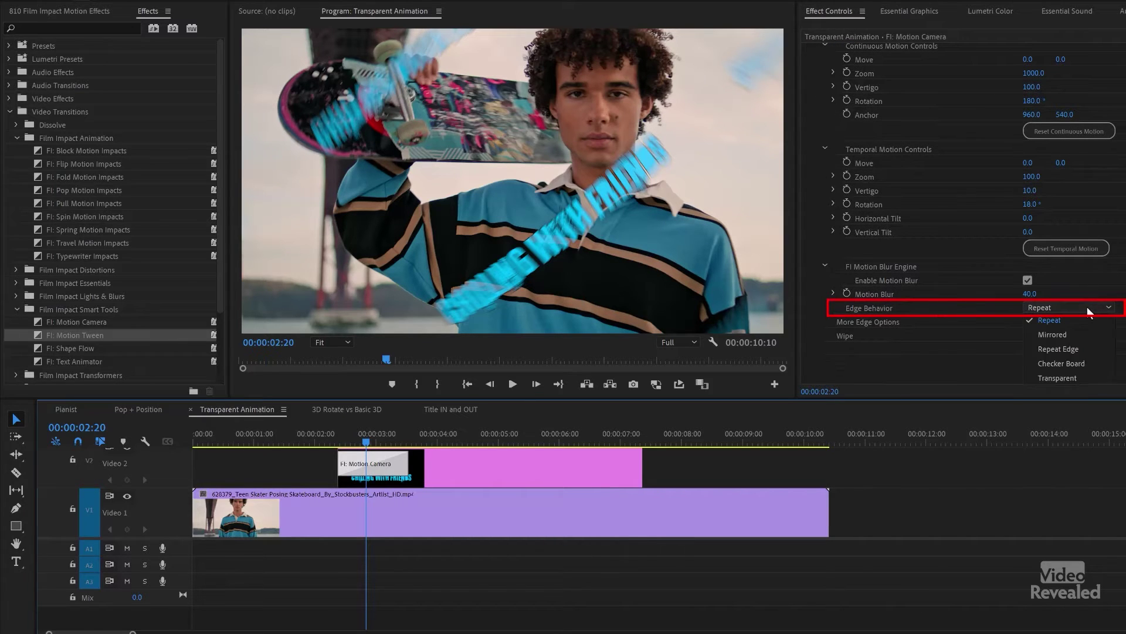
left_click(1062, 371)
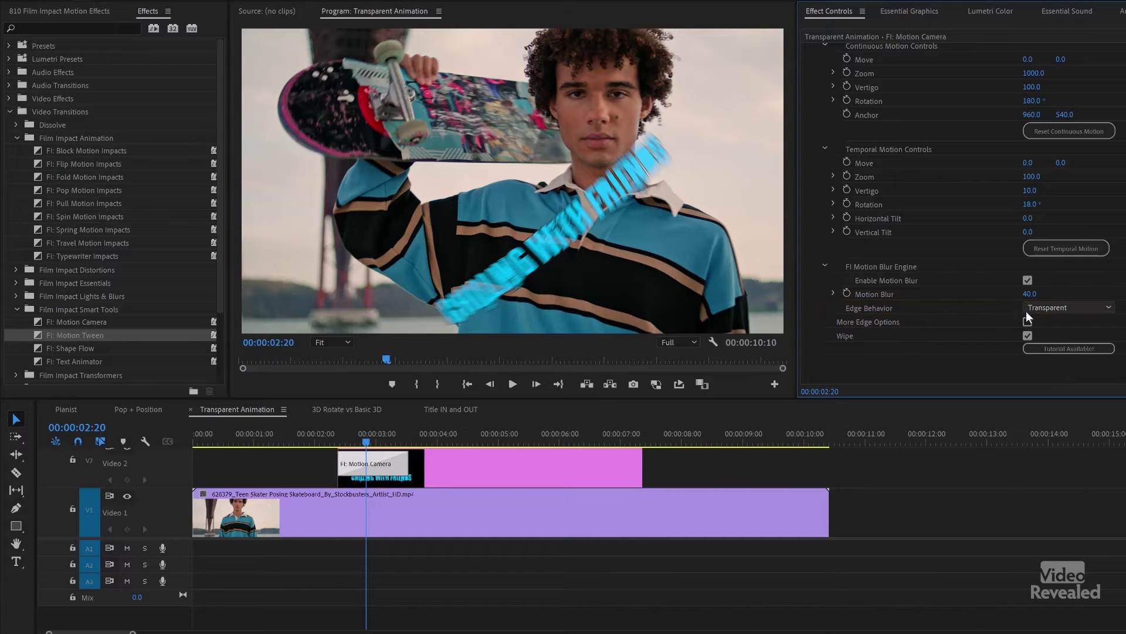
Step: Play the CHILLING WITH FRIENDS fly-in from about two seconds in, twice
left_click(320, 430)
key("space")
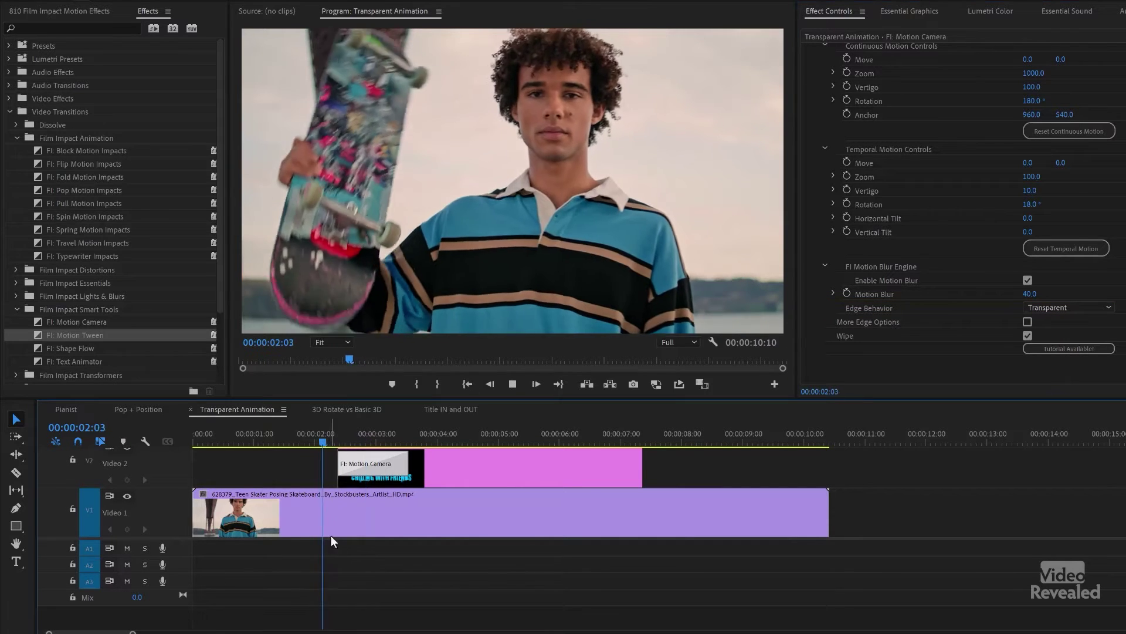
key("space")
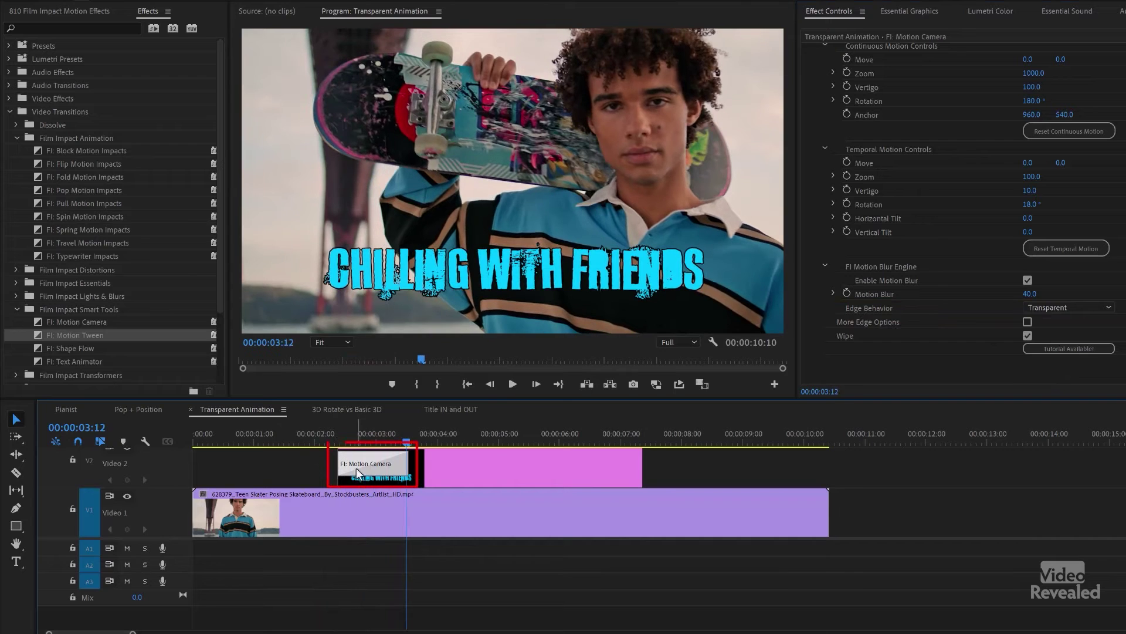
left_click_drag(321, 431, 342, 444)
key("space")
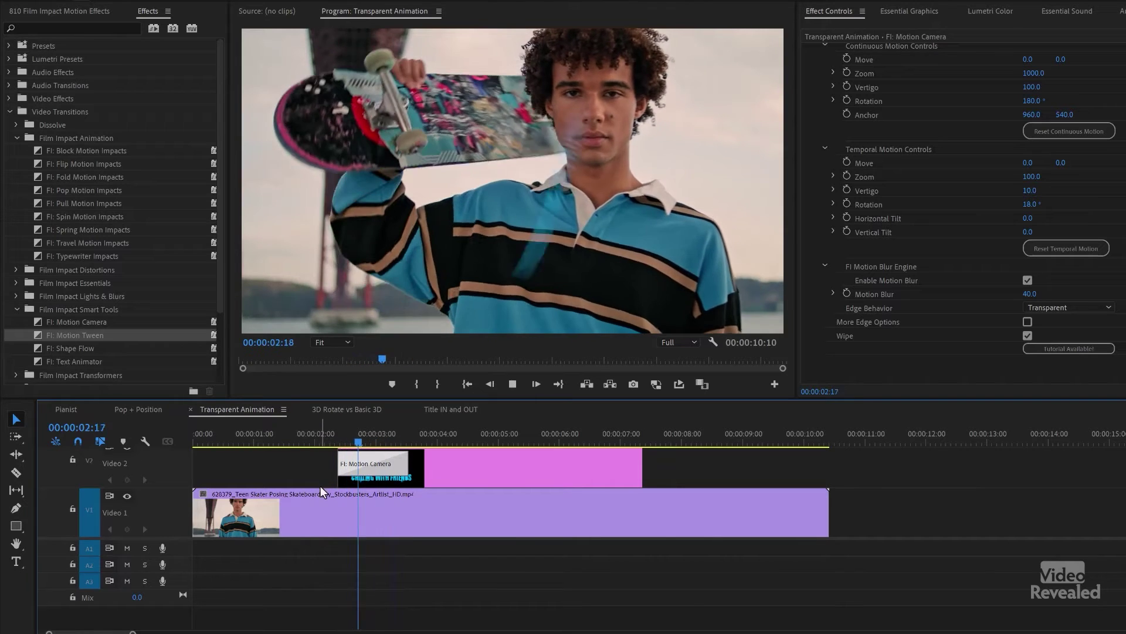
key("space")
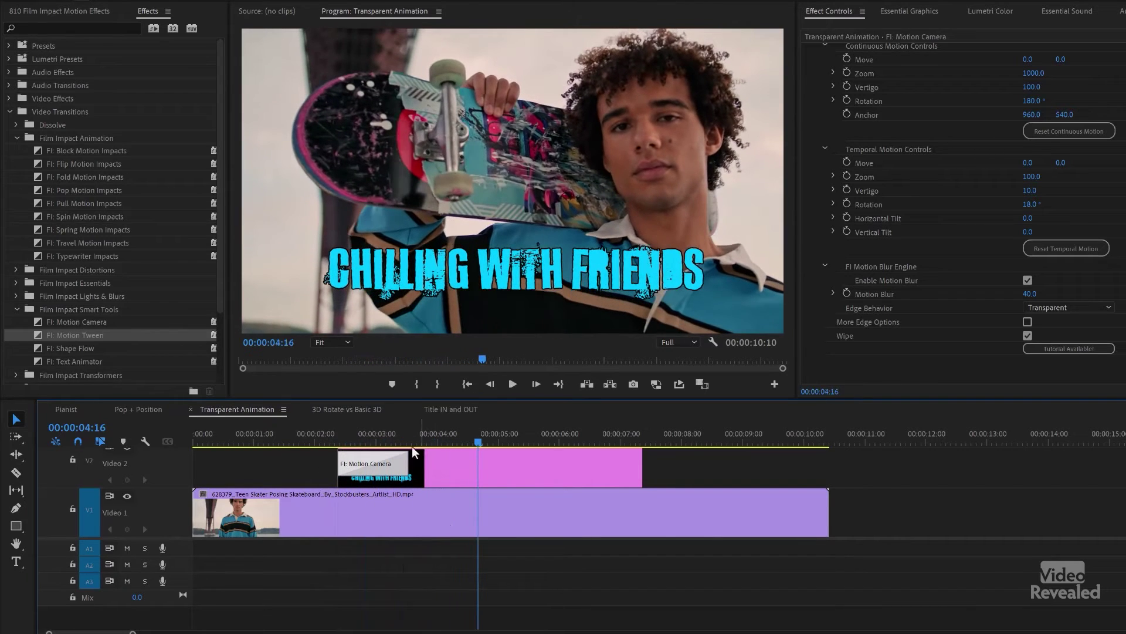
left_click(445, 277)
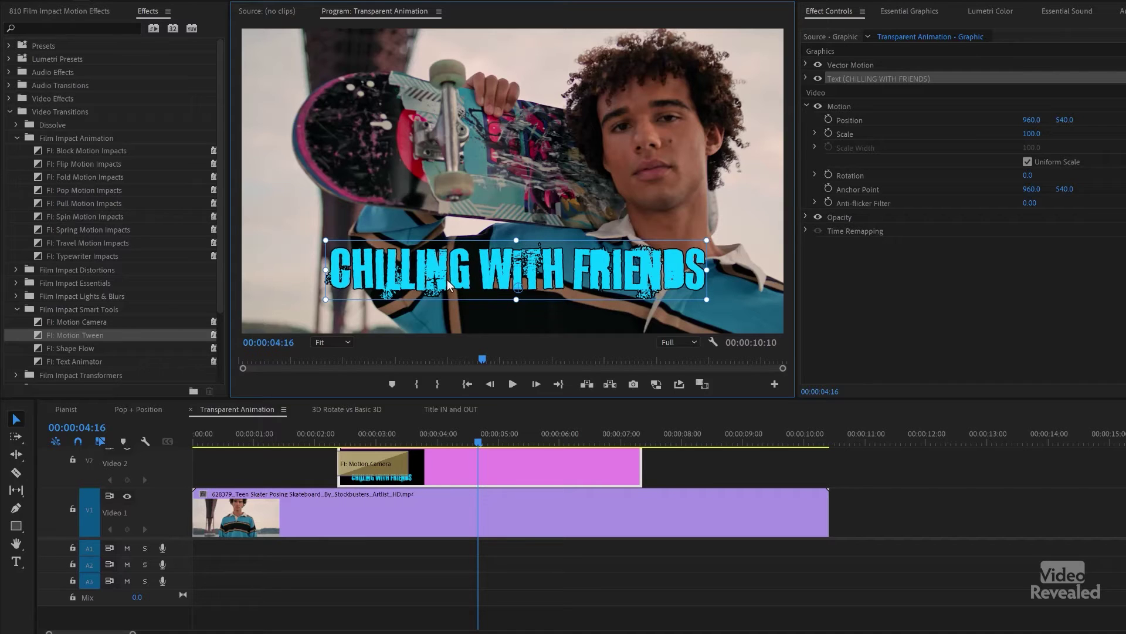
Step: Retype the title as 'LIVE TEXT RIGHT HERE' and play it through the fly-in
double_click(447, 280)
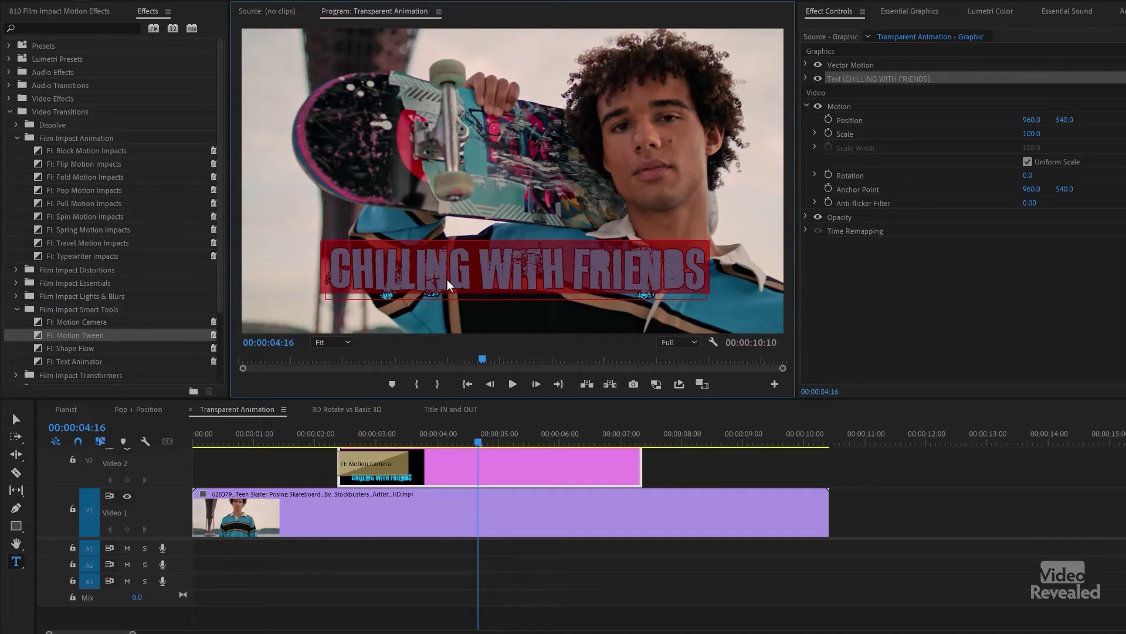
type("LIVE TE")
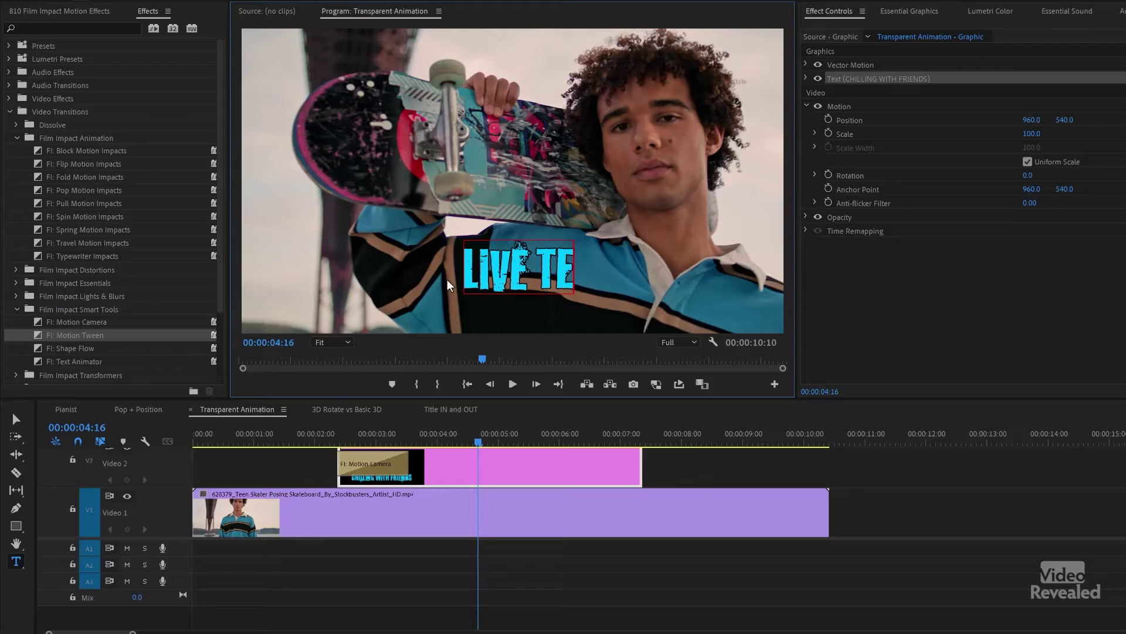
type("XT RIGHT HERE")
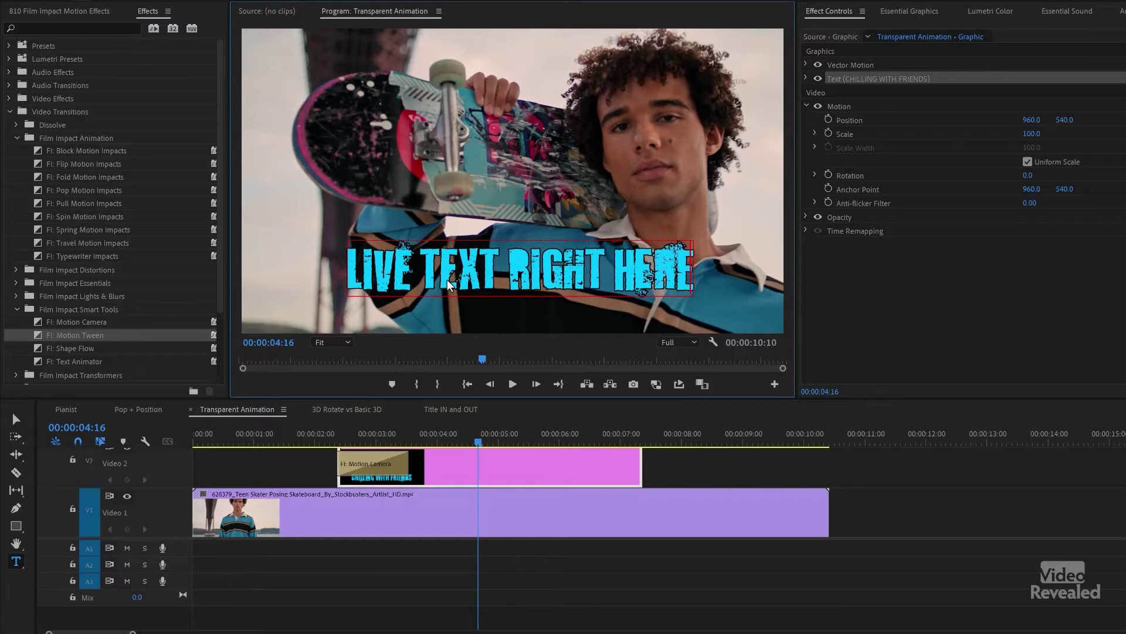
left_click(318, 425)
key("space")
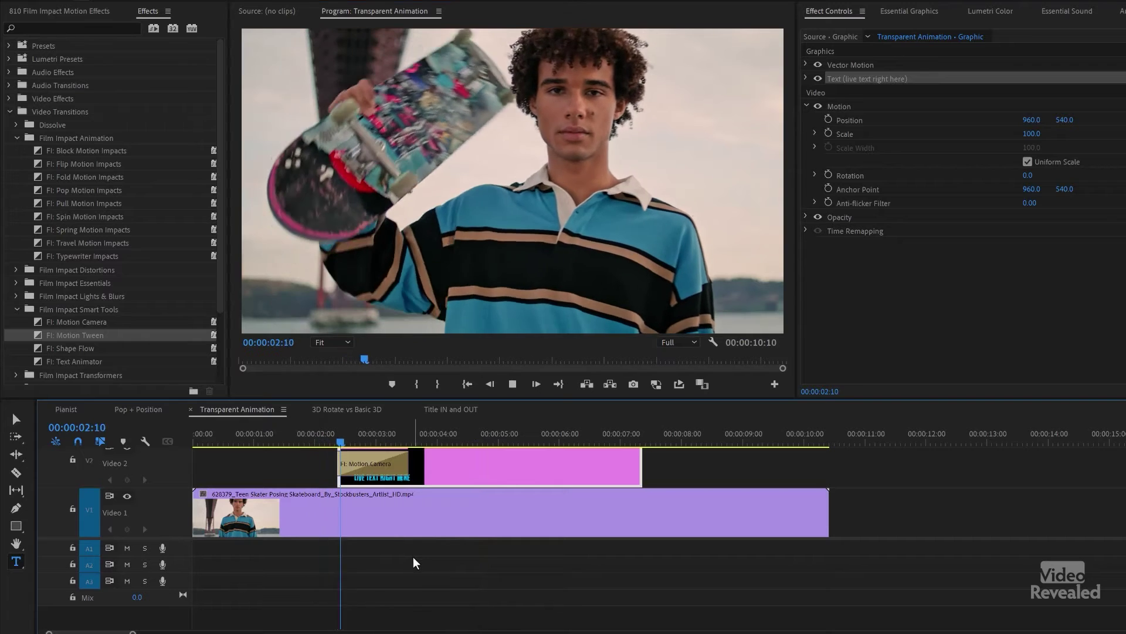
key("space")
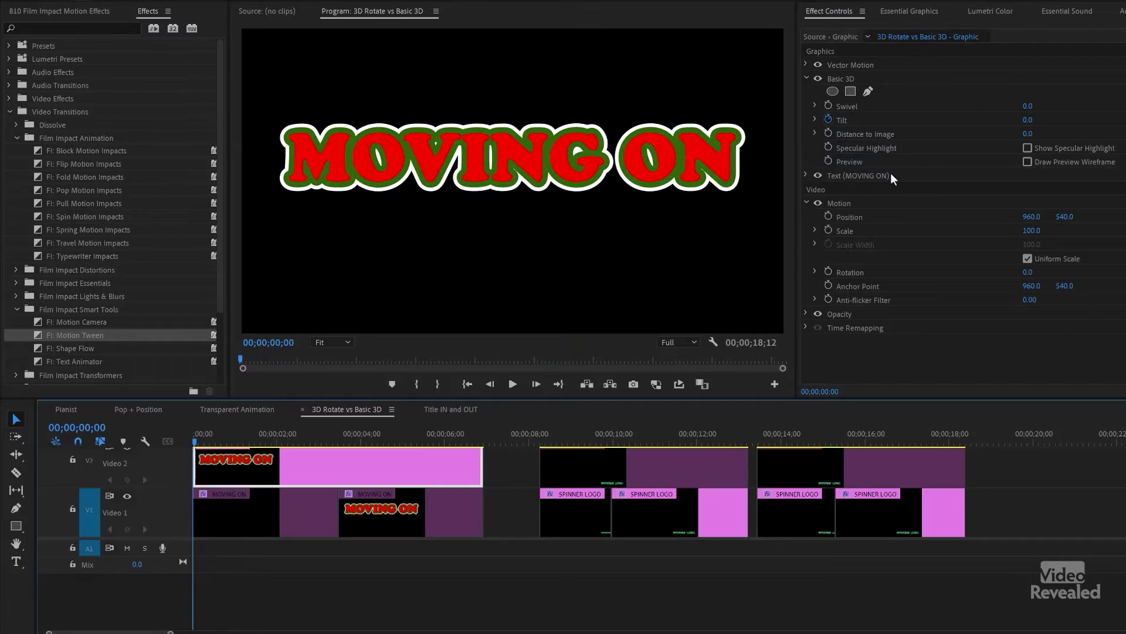
Step: Show rulers, place a right-edge vertical guide and a horizontal guide below MOVING ON, then hide rulers
left_click_drag(219, 433, 166, 449)
left_click(477, 18)
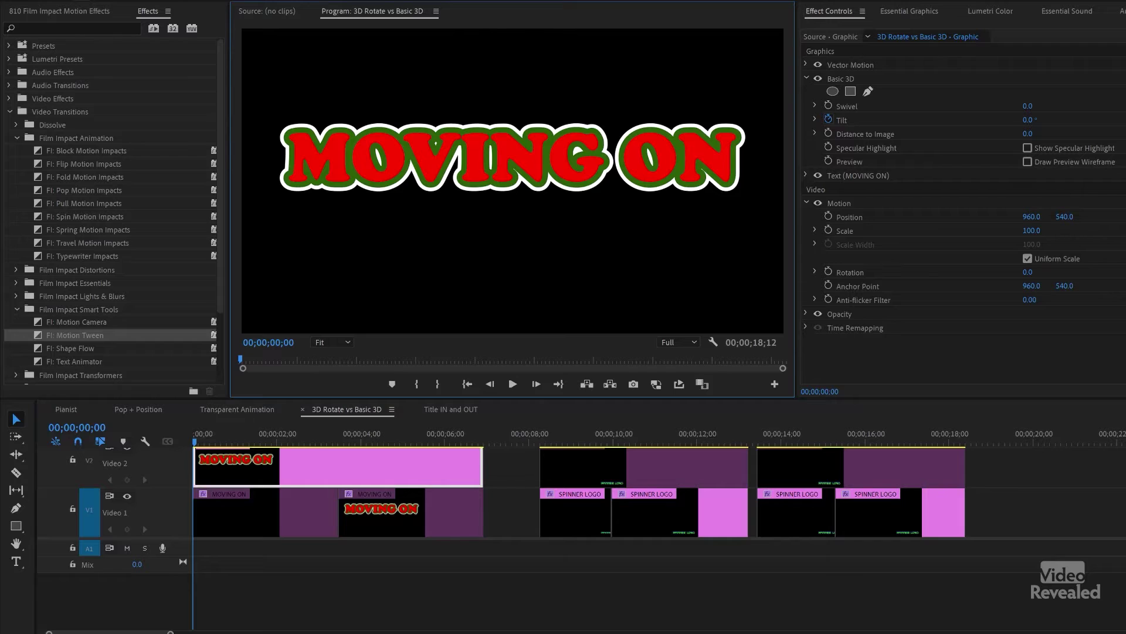
left_click(436, 11)
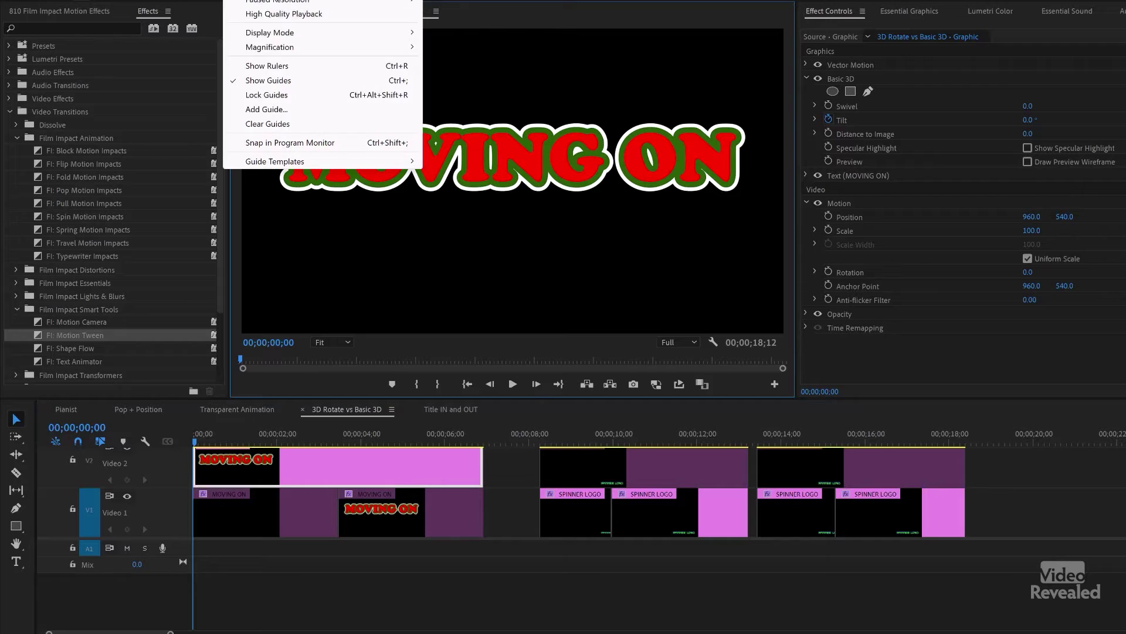
left_click(267, 66)
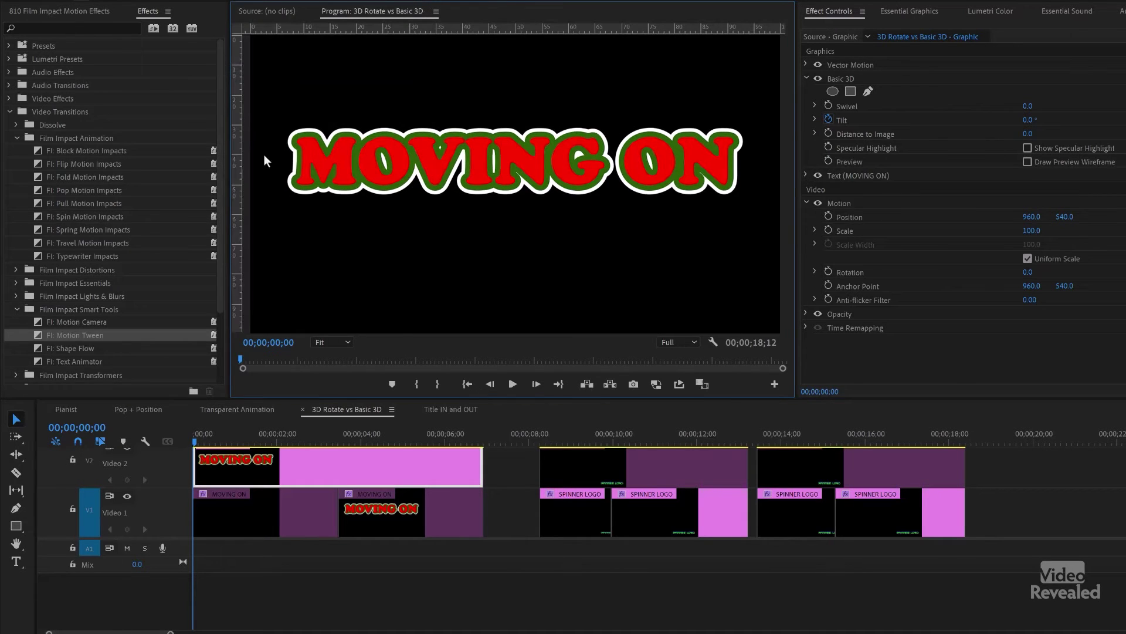
left_click_drag(237, 185, 659, 370)
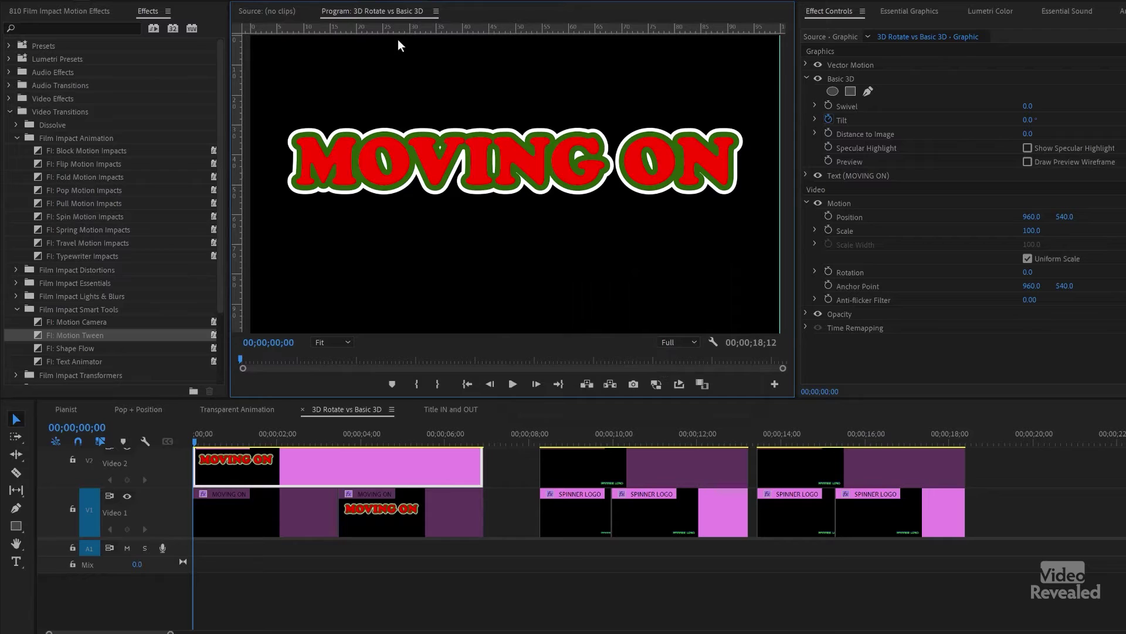
left_click_drag(401, 29, 395, 197)
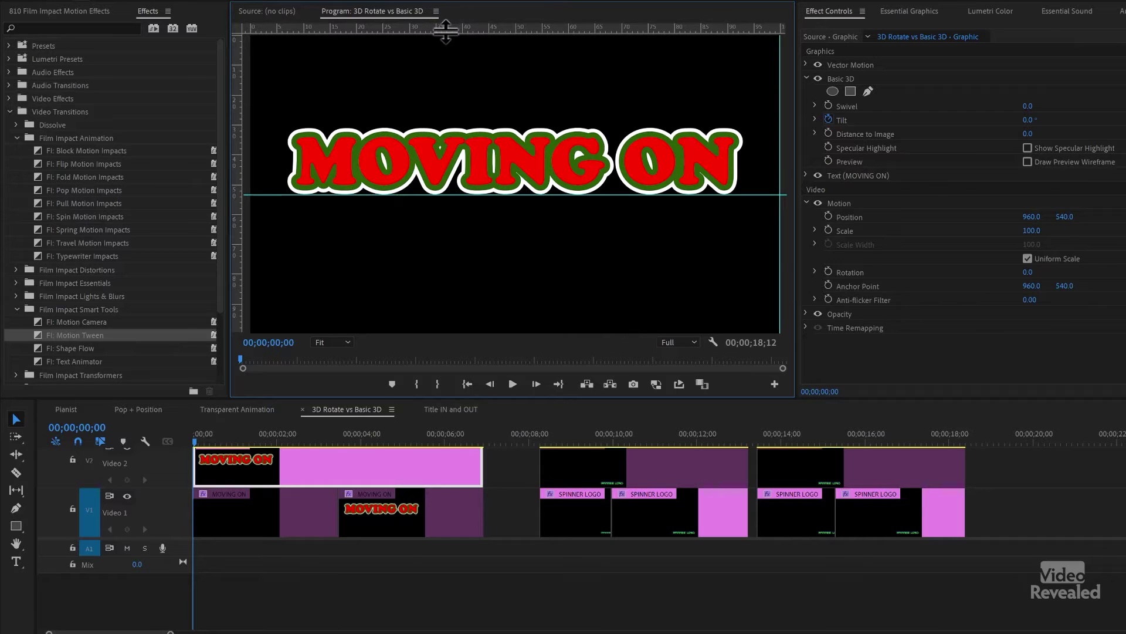
key("ctrl+r")
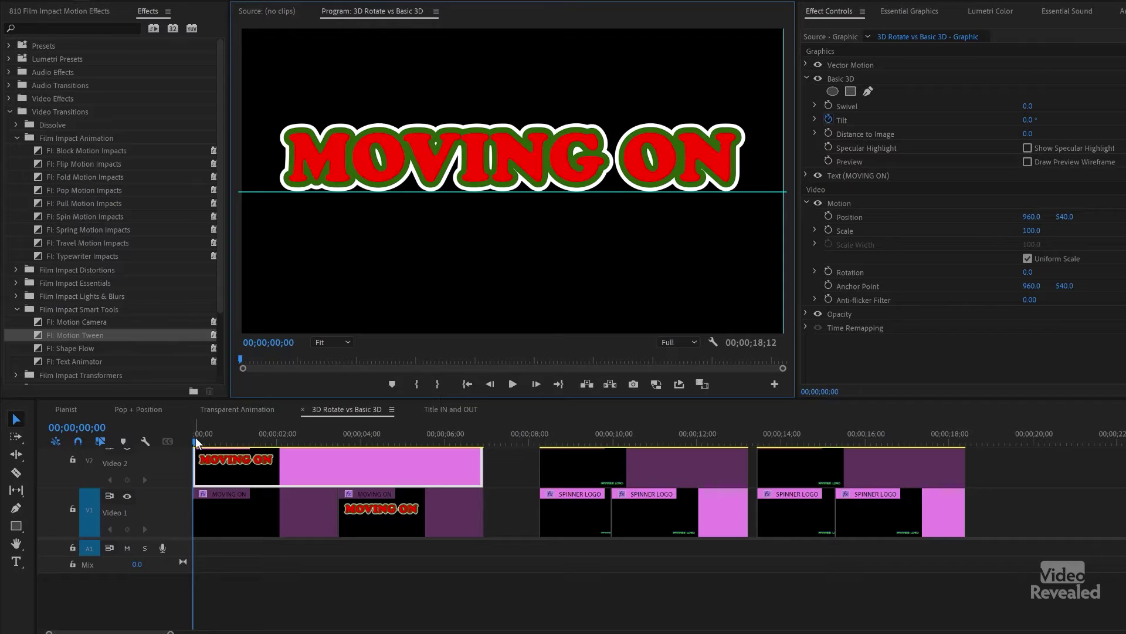
mouse_move(196, 438)
left_mouse_down()
mouse_move(347, 433)
mouse_move(180, 444)
left_mouse_up()
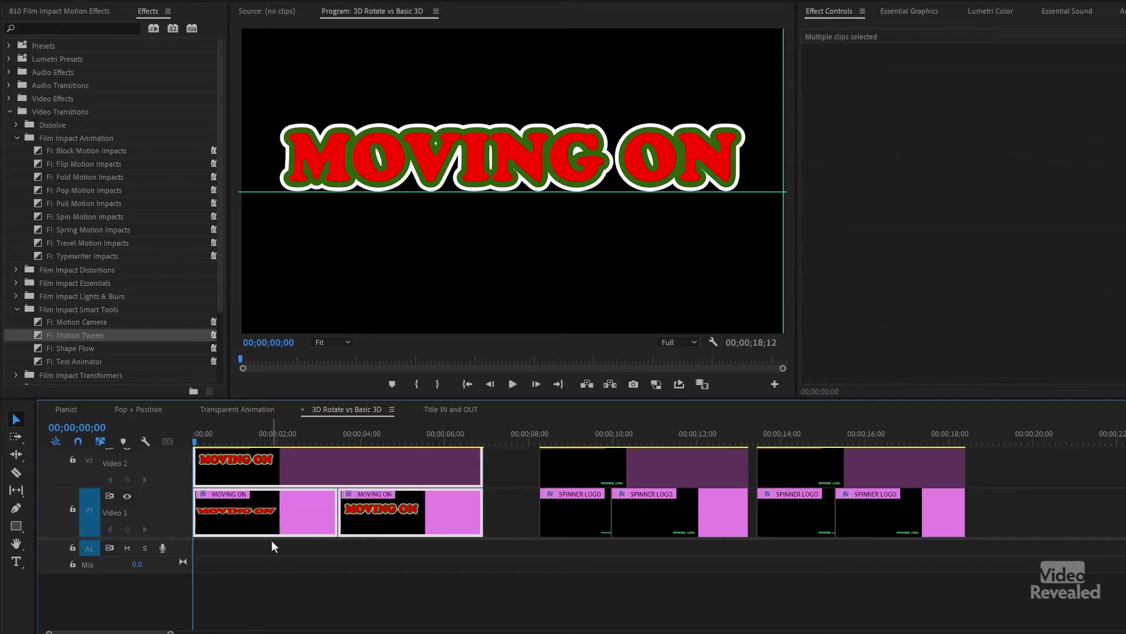
left_click(223, 496)
key("space")
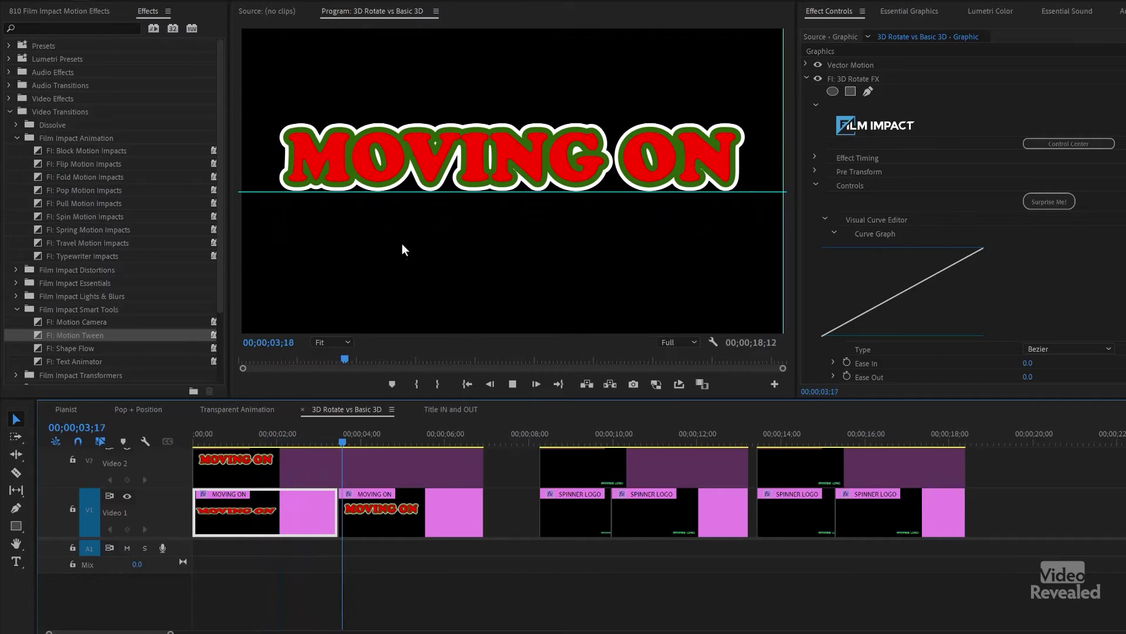
key("space")
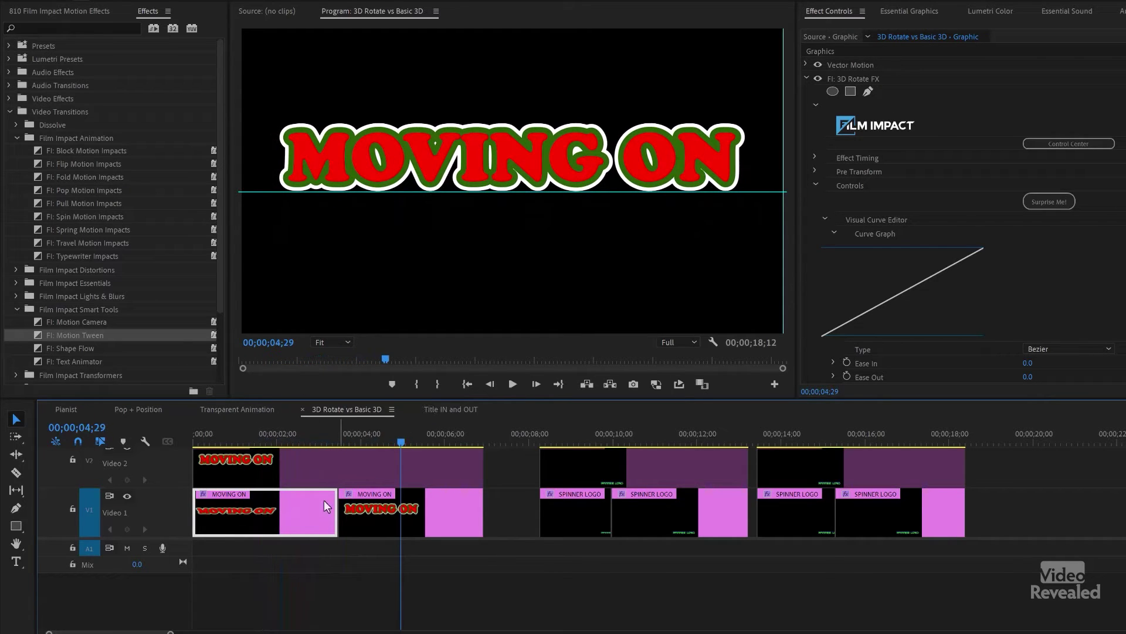
left_click(299, 439)
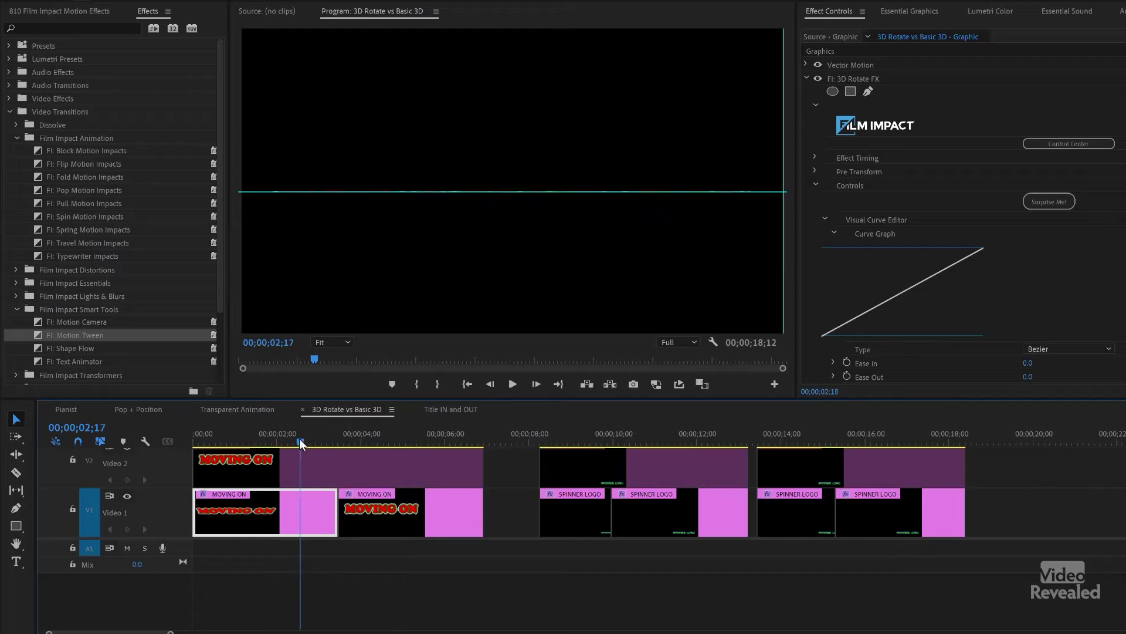
left_click(386, 508)
left_click(277, 509)
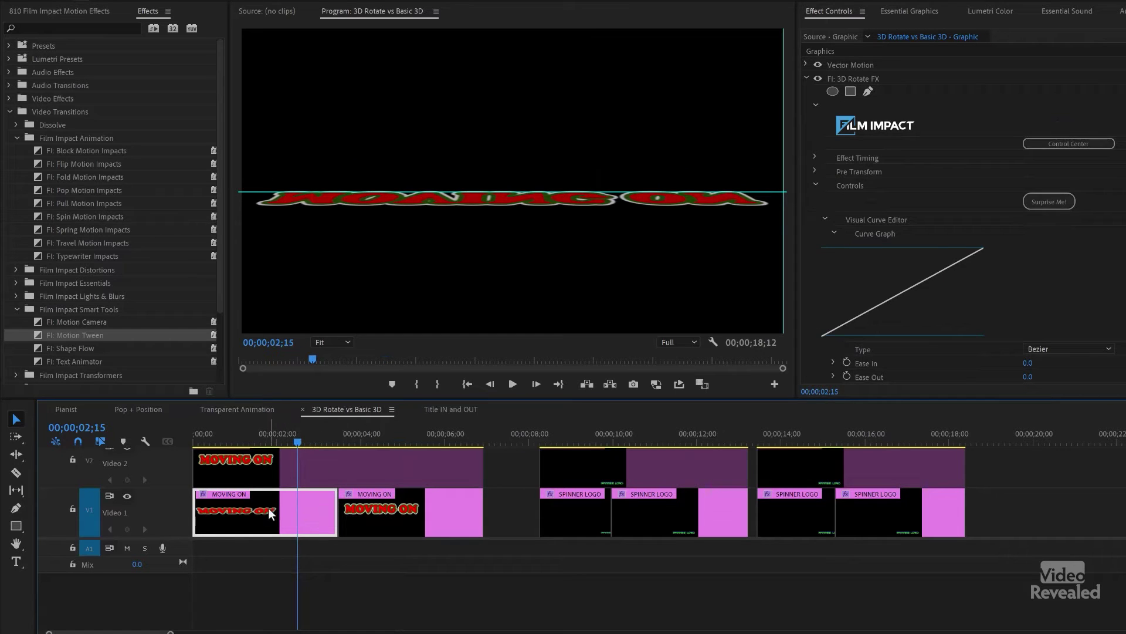
left_click(861, 83)
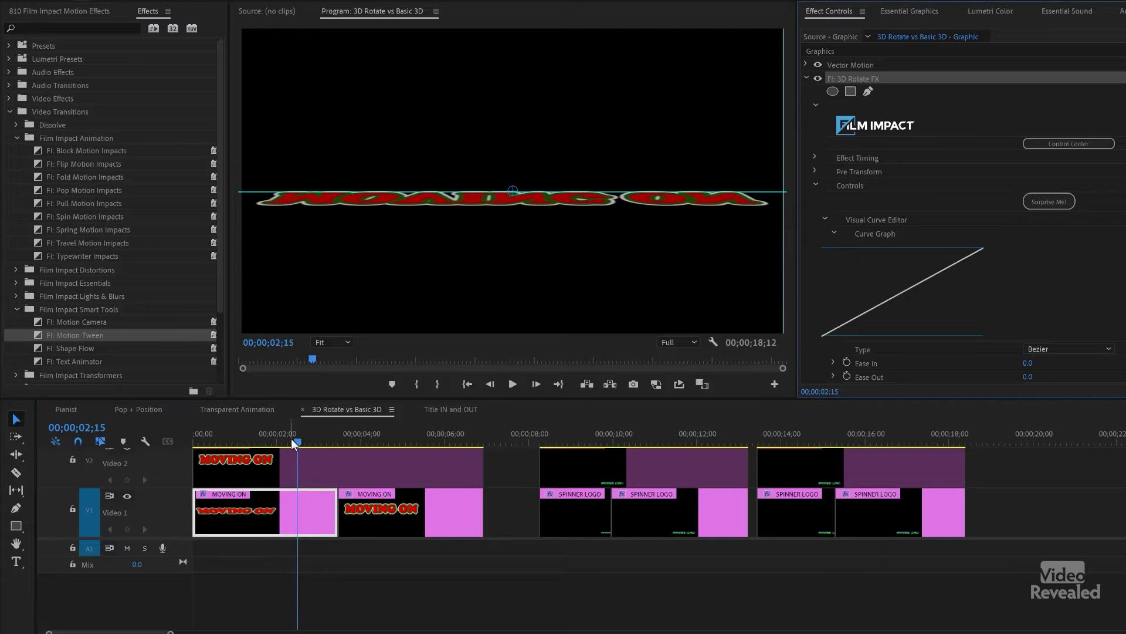
left_click_drag(292, 444, 409, 444)
left_click(433, 508)
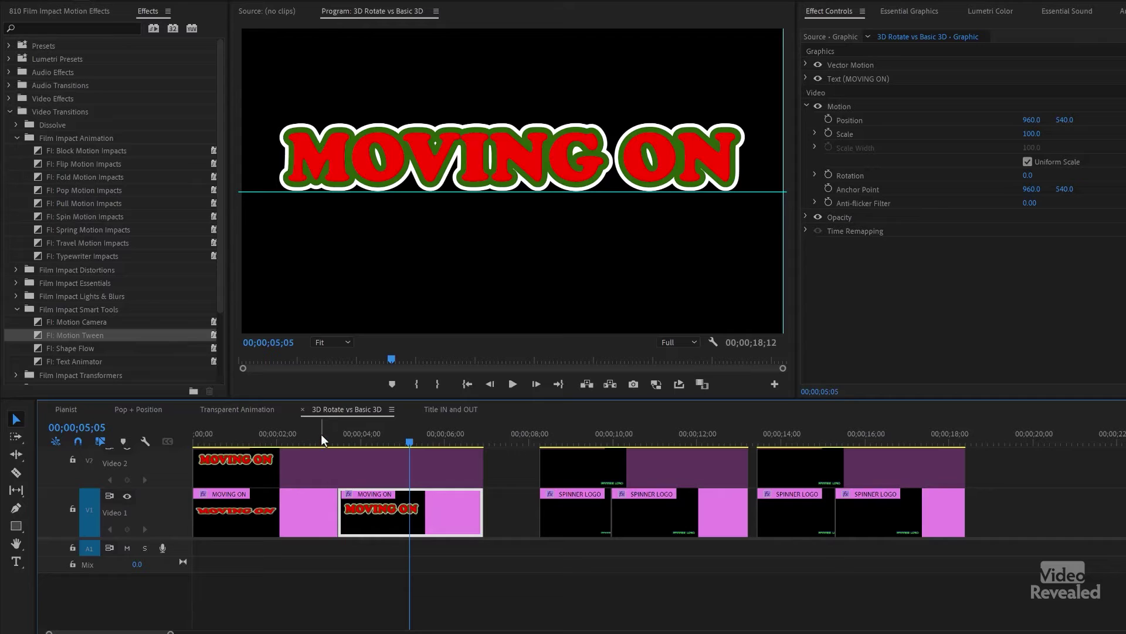
mouse_move(321, 434)
left_mouse_down()
mouse_move(226, 434)
mouse_move(334, 444)
left_mouse_up()
left_click(308, 505)
scroll(1100, 178, "down", 10)
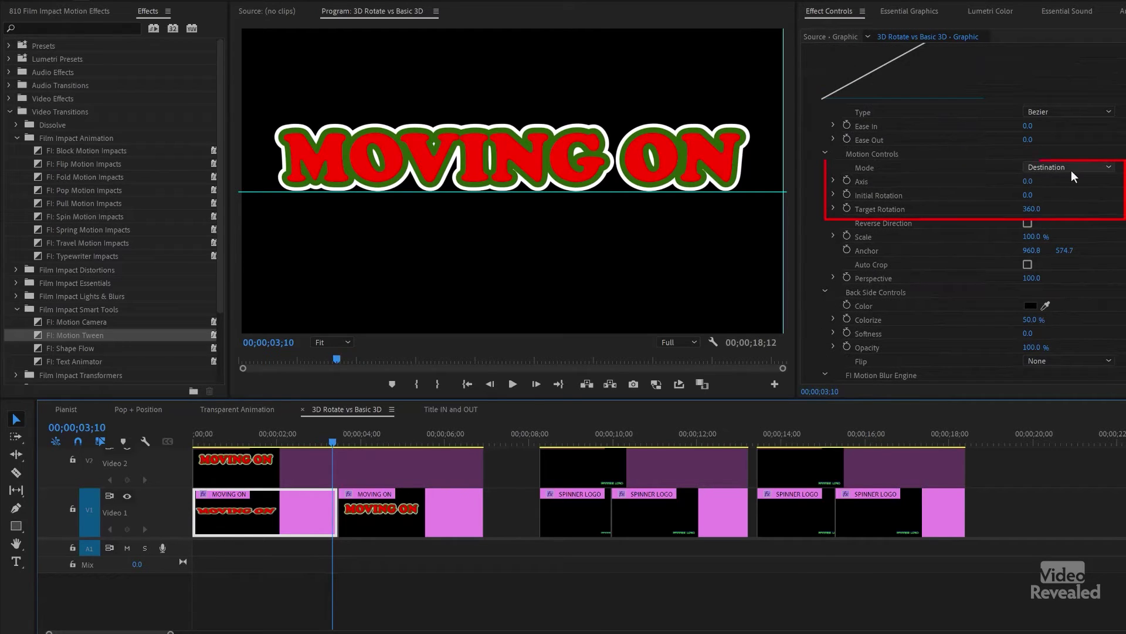
Step: Keep the 3D Rotate mode on Destination and shift its anchor to 938.1, 578.5
left_click(1062, 166)
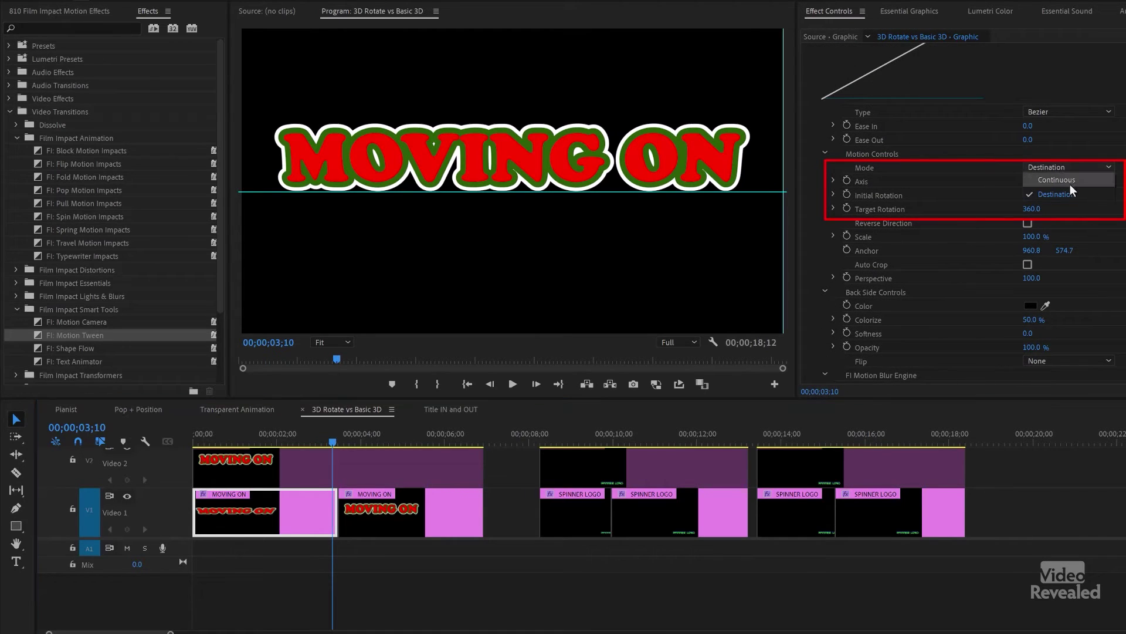
left_click(1082, 166)
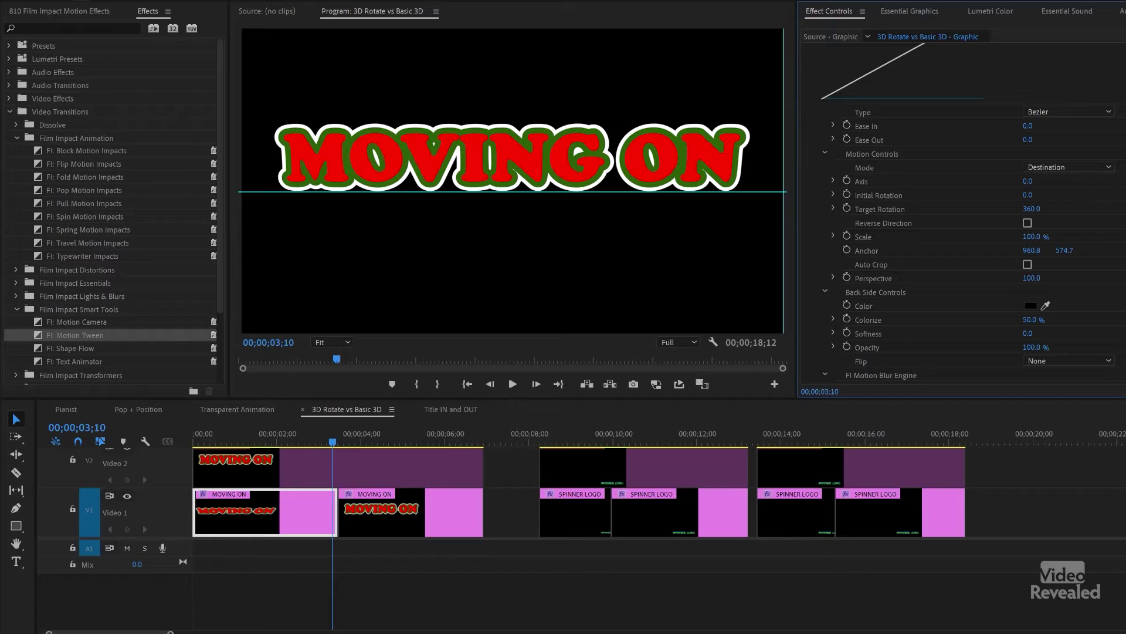
scroll(947, 211, "down", 2)
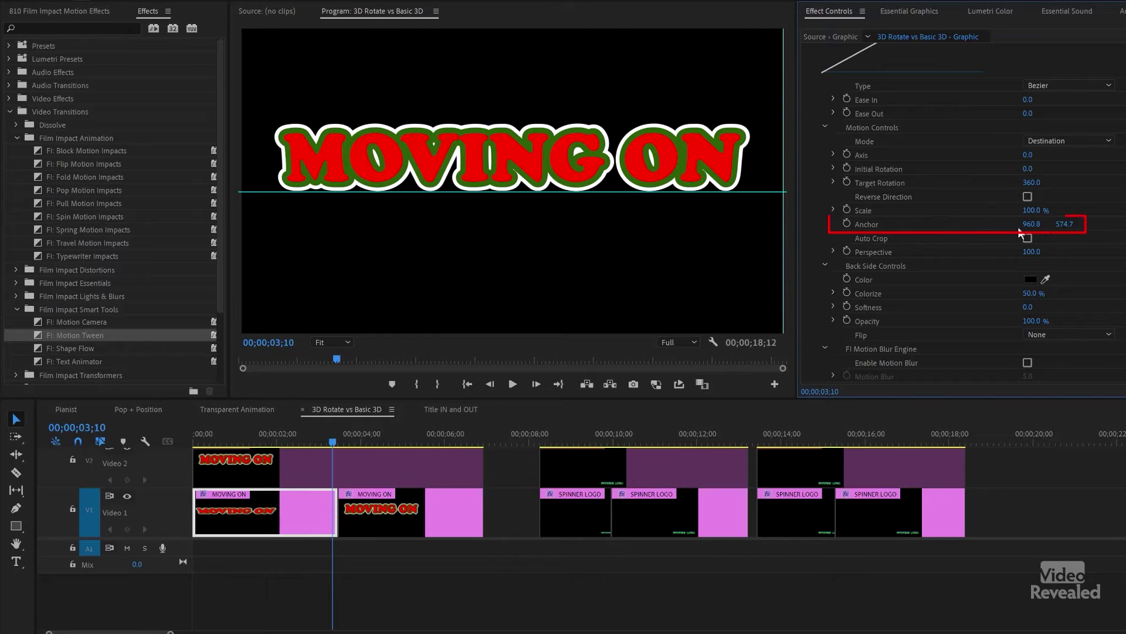
left_click_drag(1031, 224, 1085, 224)
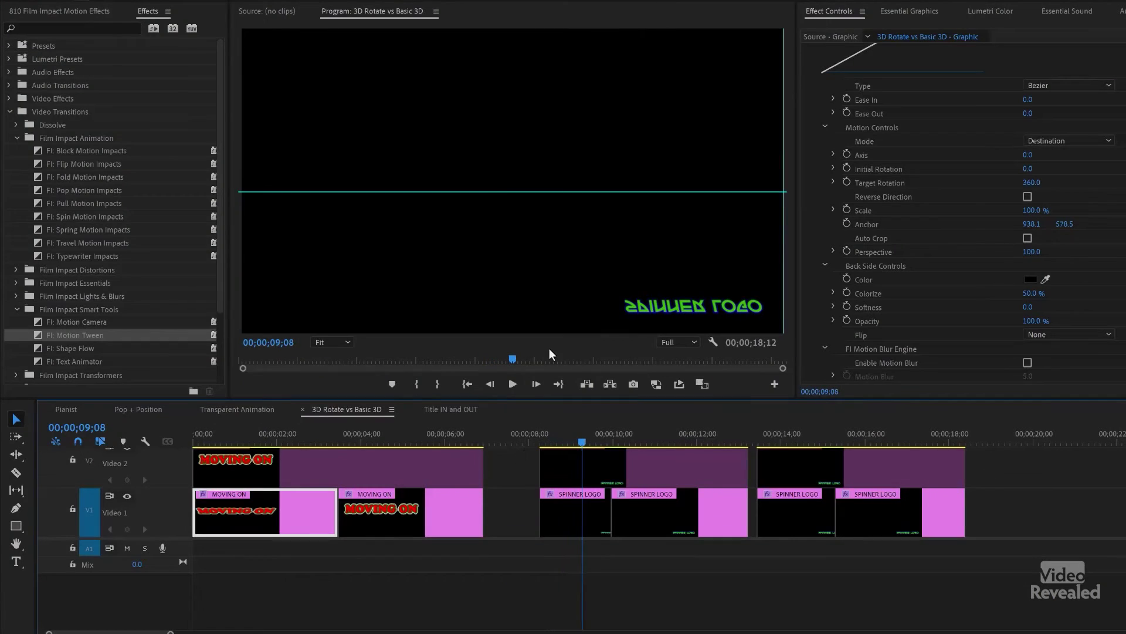
Step: Play the first SPINNER LOGO flip and stop around 11;01
left_click(550, 348)
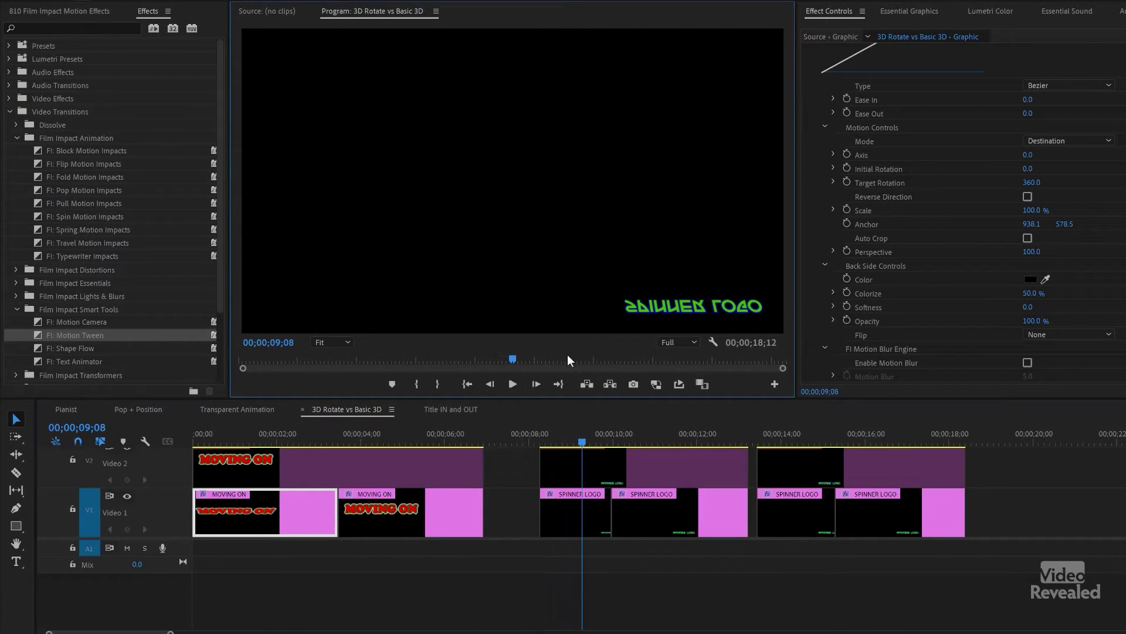
left_click(555, 429)
key("space")
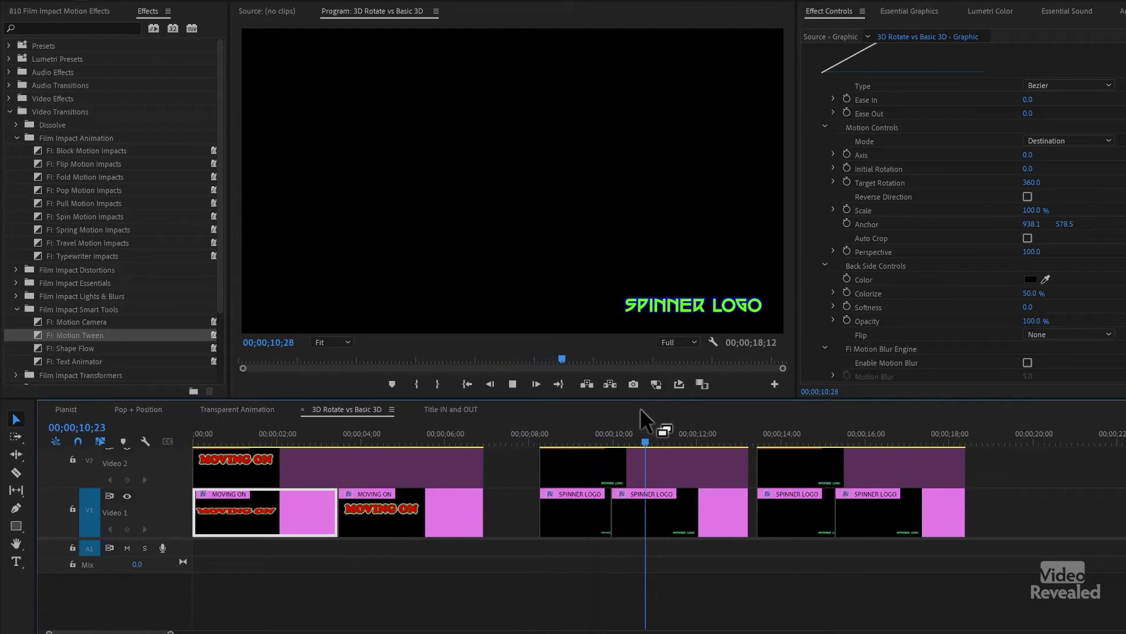
key("space")
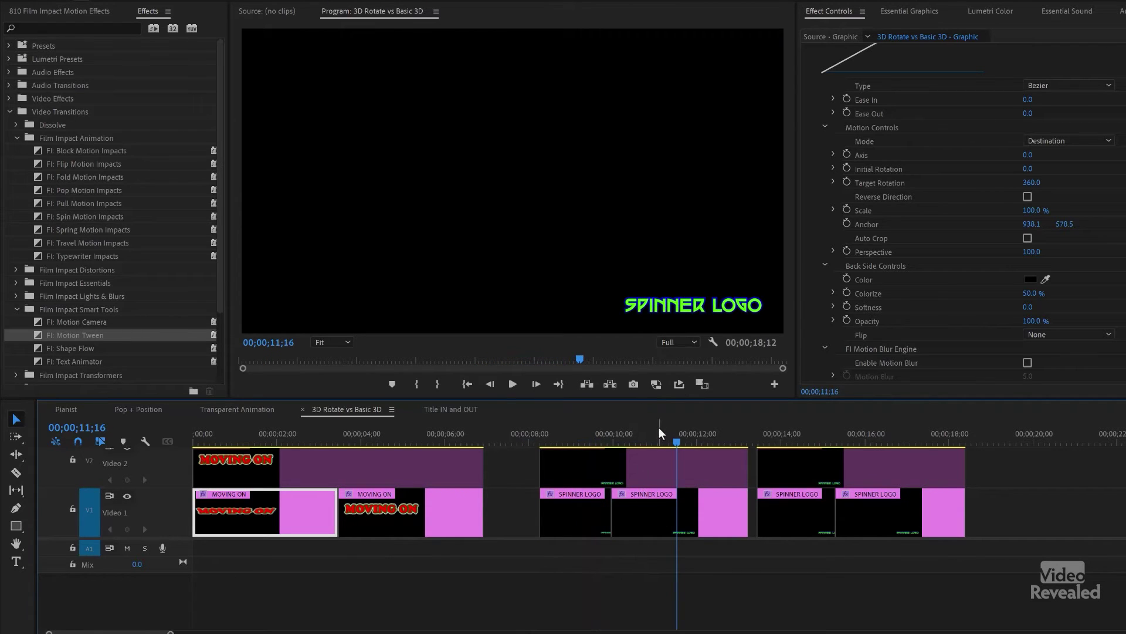
mouse_move(659, 434)
left_mouse_down()
mouse_move(635, 439)
mouse_move(657, 440)
left_mouse_up()
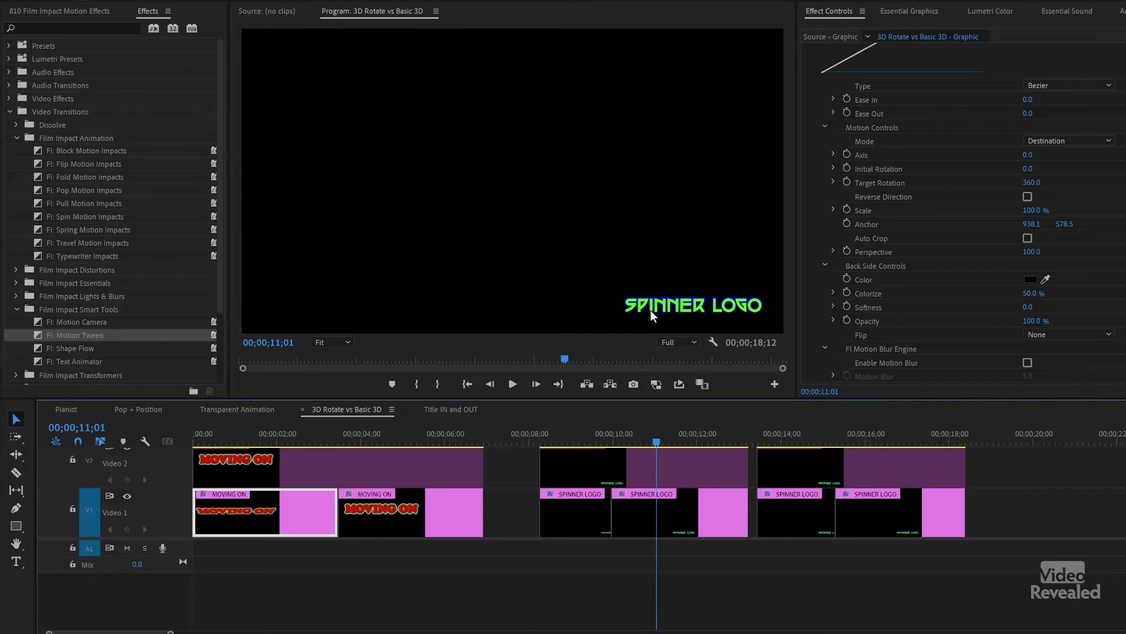
Step: Select the SPINNER LOGO clips and replay the flips through the last group
left_click_drag(554, 575, 705, 496)
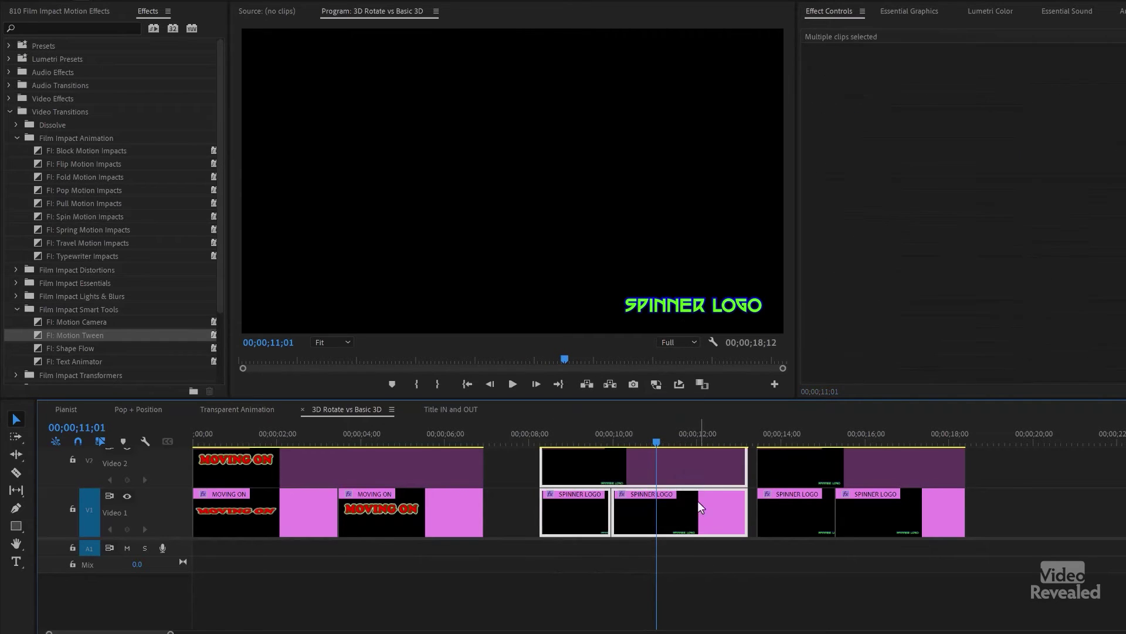
left_click_drag(546, 435, 531, 434)
left_click(673, 604)
key("space")
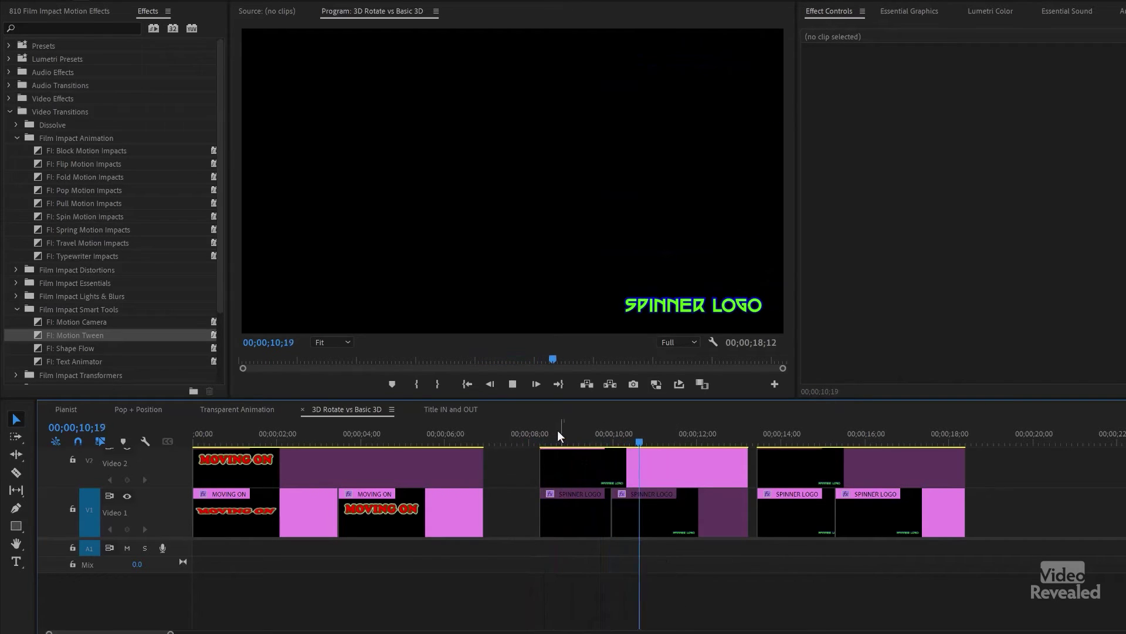
left_click_drag(541, 434, 581, 438)
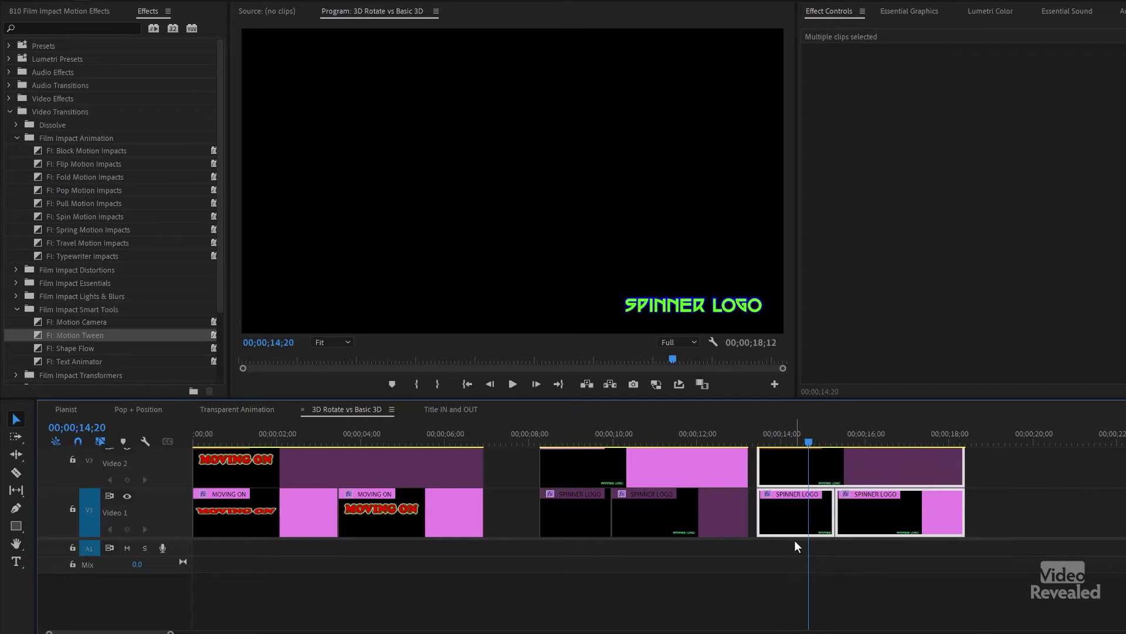
left_click(779, 458)
left_click(752, 436)
key("space")
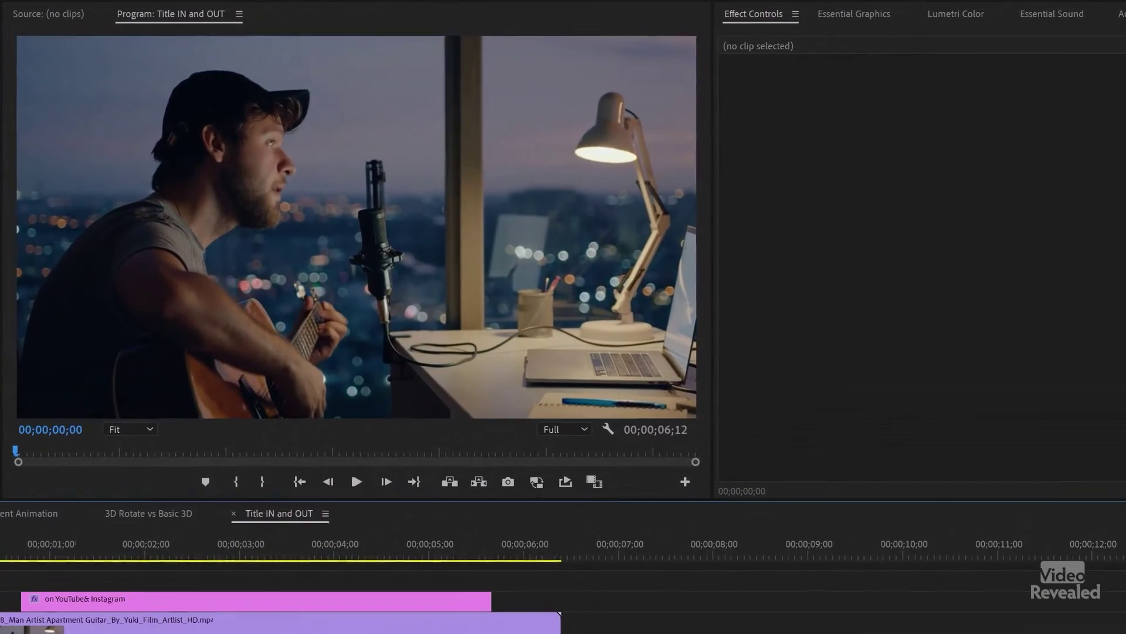
key("space")
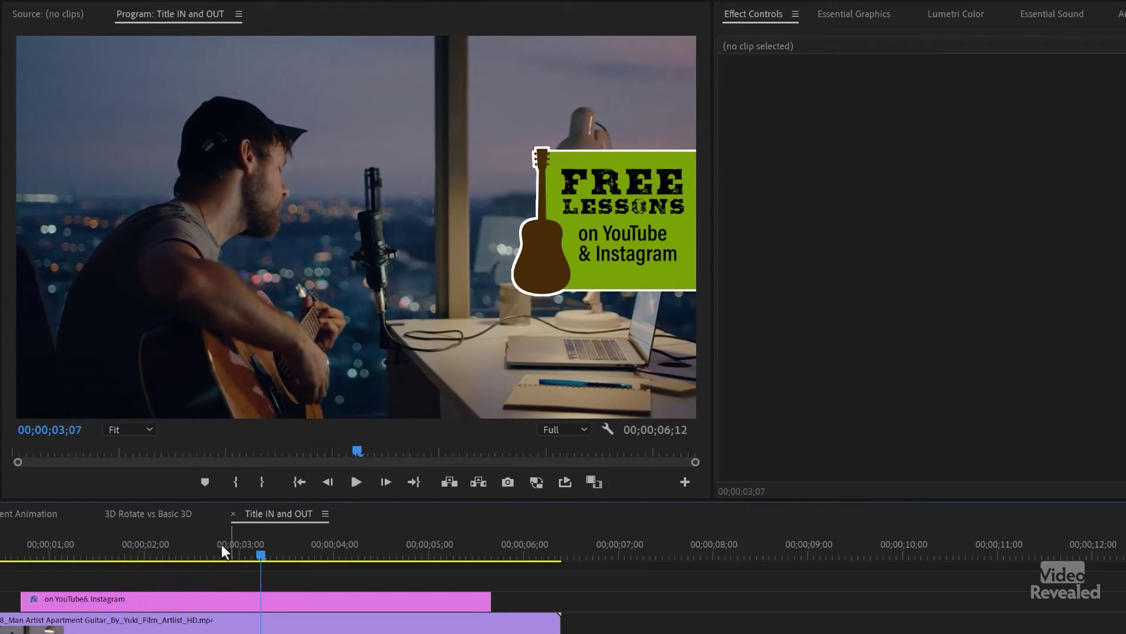
left_click(47, 554)
left_click_drag(48, 554, 129, 592)
left_click(201, 603)
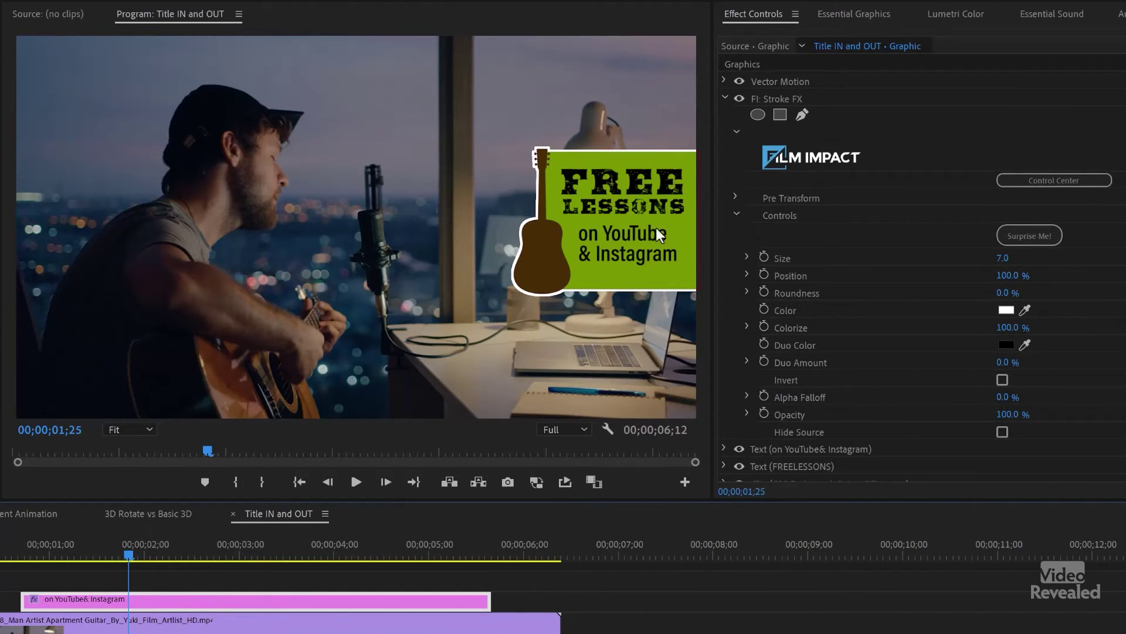
left_click(755, 100)
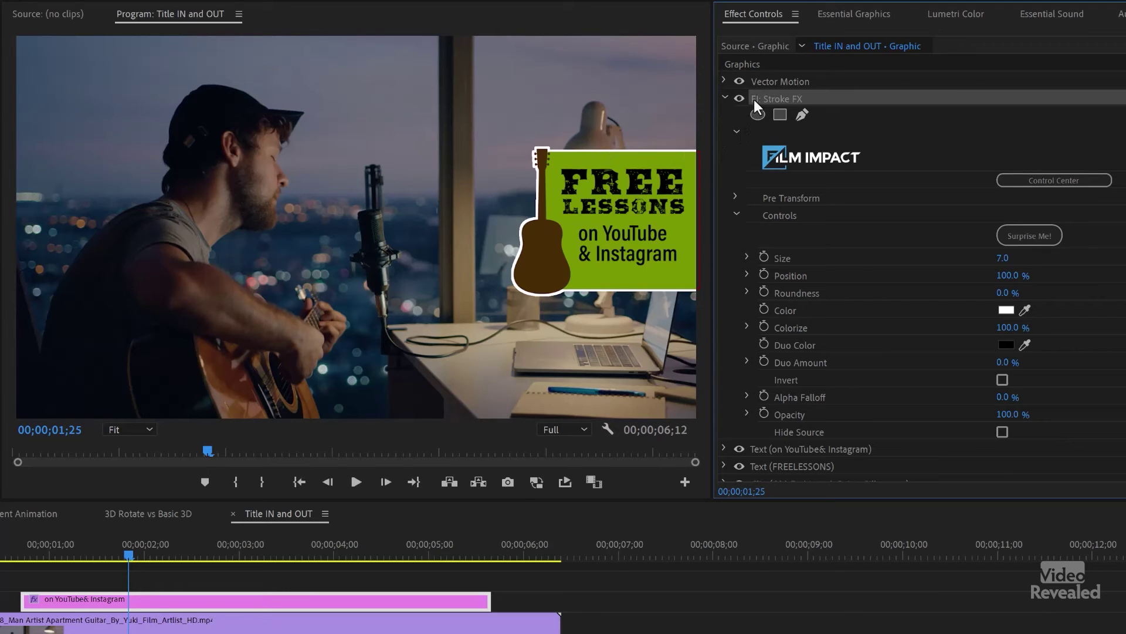
left_click(742, 98)
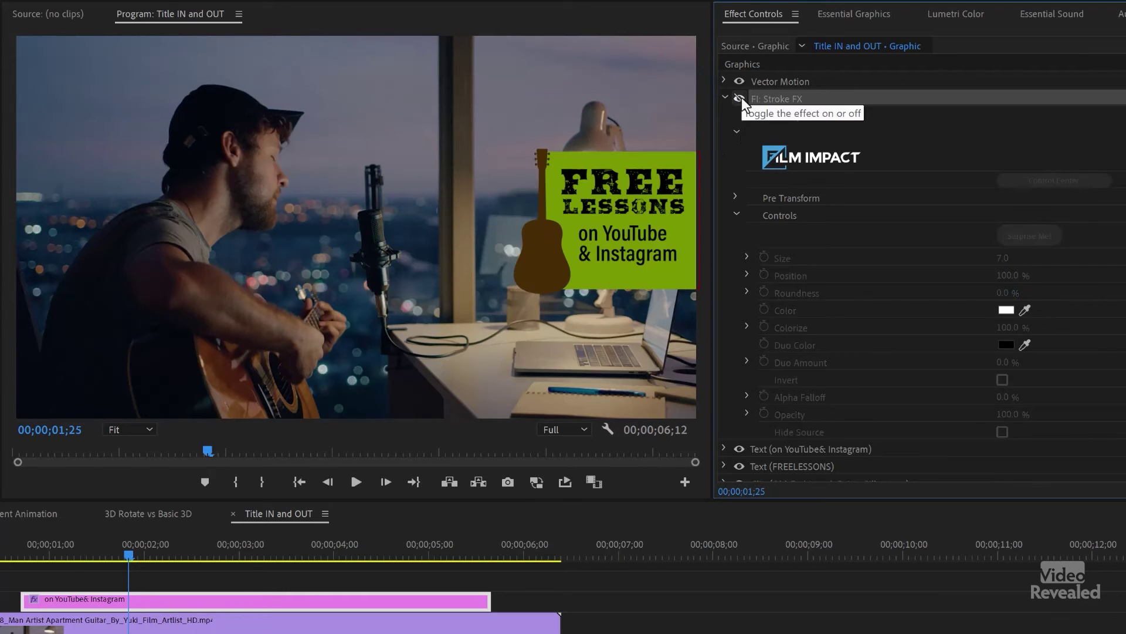
left_click(742, 96)
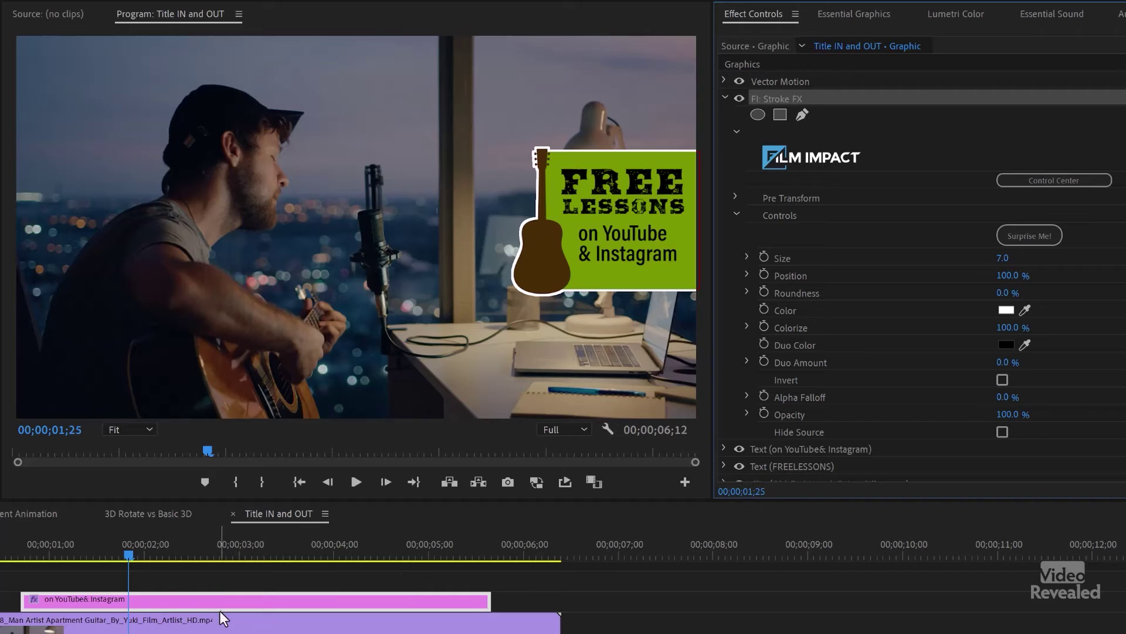
left_click_drag(63, 544, 115, 554)
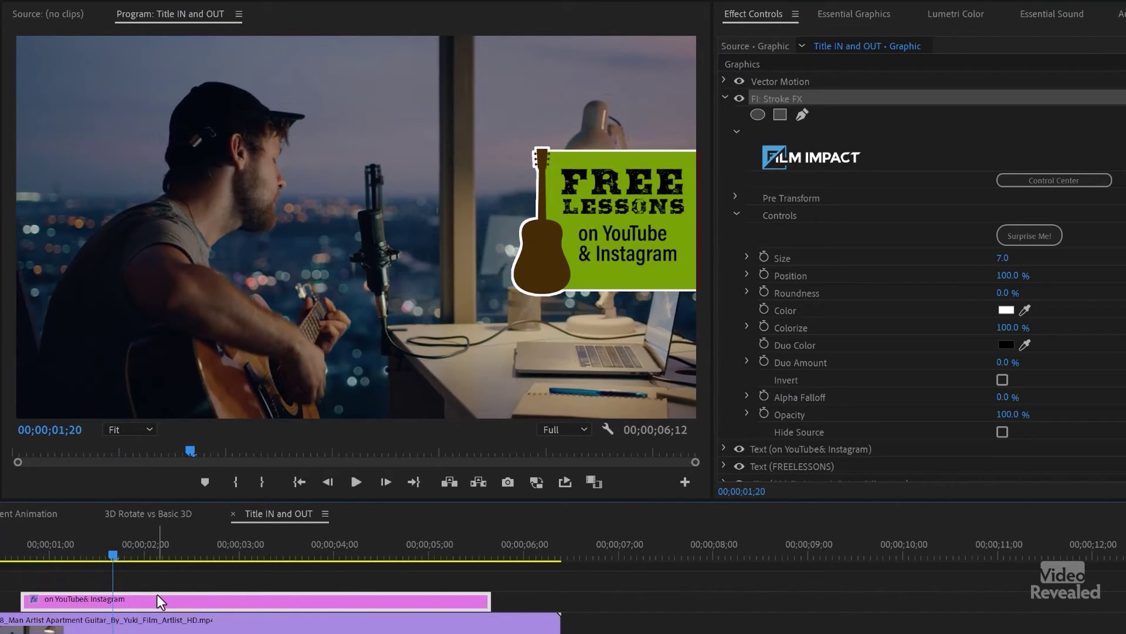
left_click(603, 237)
left_click(631, 196)
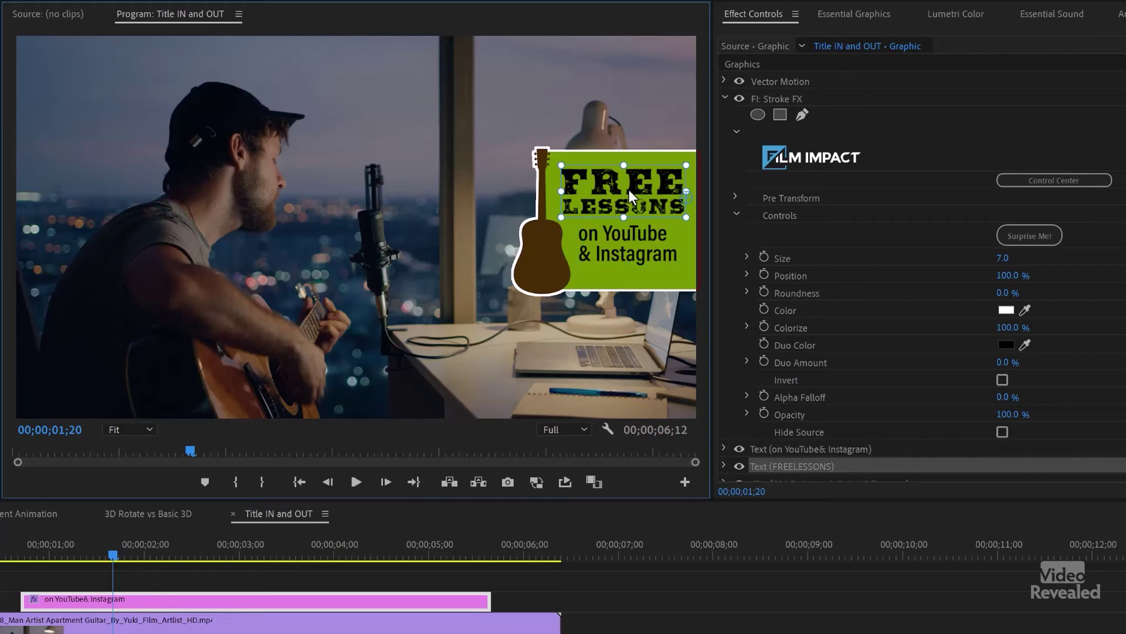
left_click(691, 287)
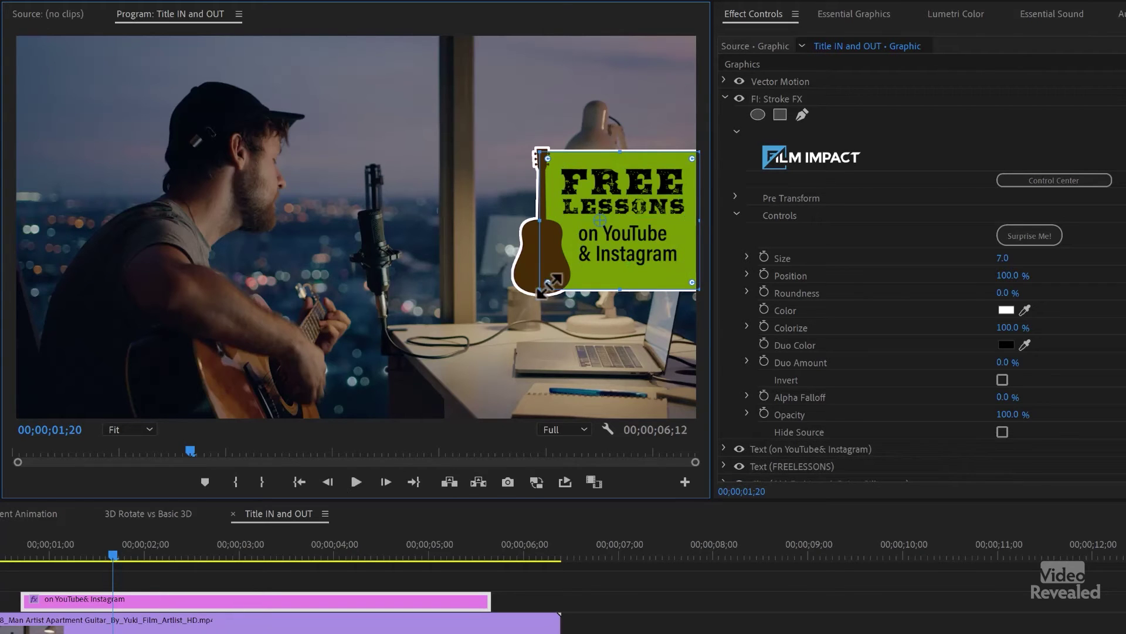
left_click_drag(526, 281, 450, 280)
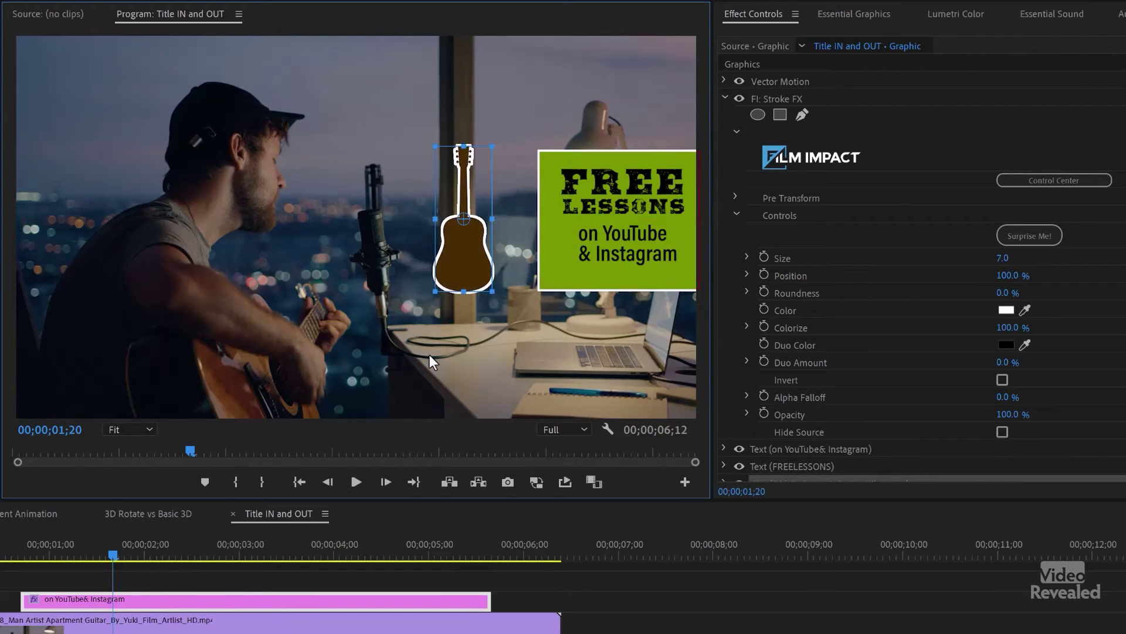
key("ctrl+z")
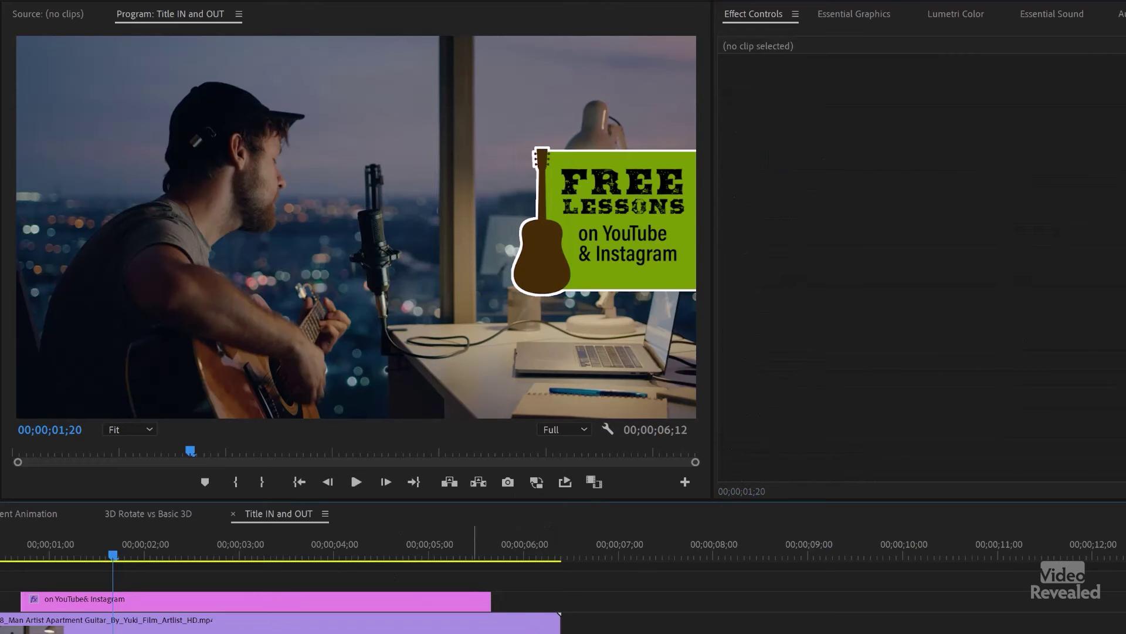
key("space")
Step: Try FI: Pop Motion Impacts on the title's start, preview it, then delete it
left_click(195, 598)
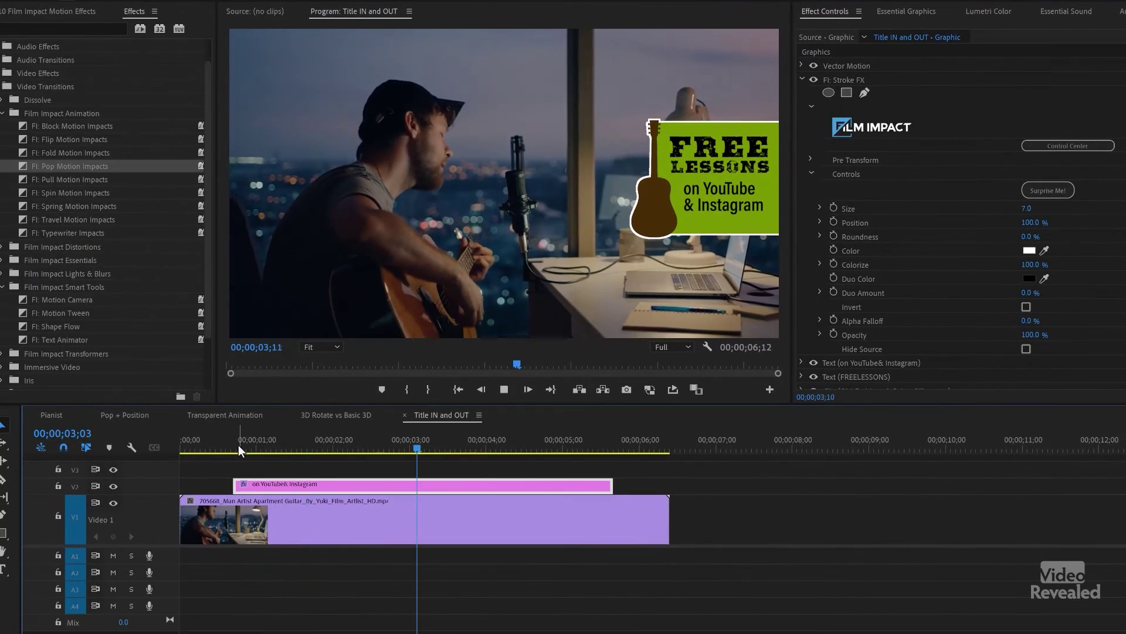
key("space")
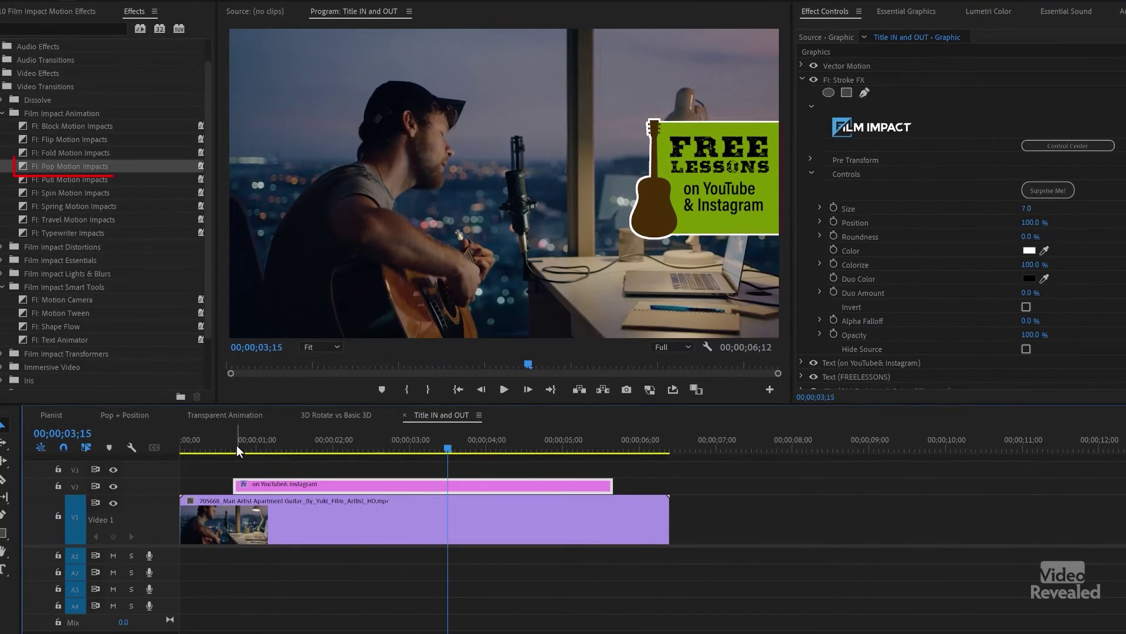
left_click_drag(25, 169, 238, 484)
left_click(226, 442)
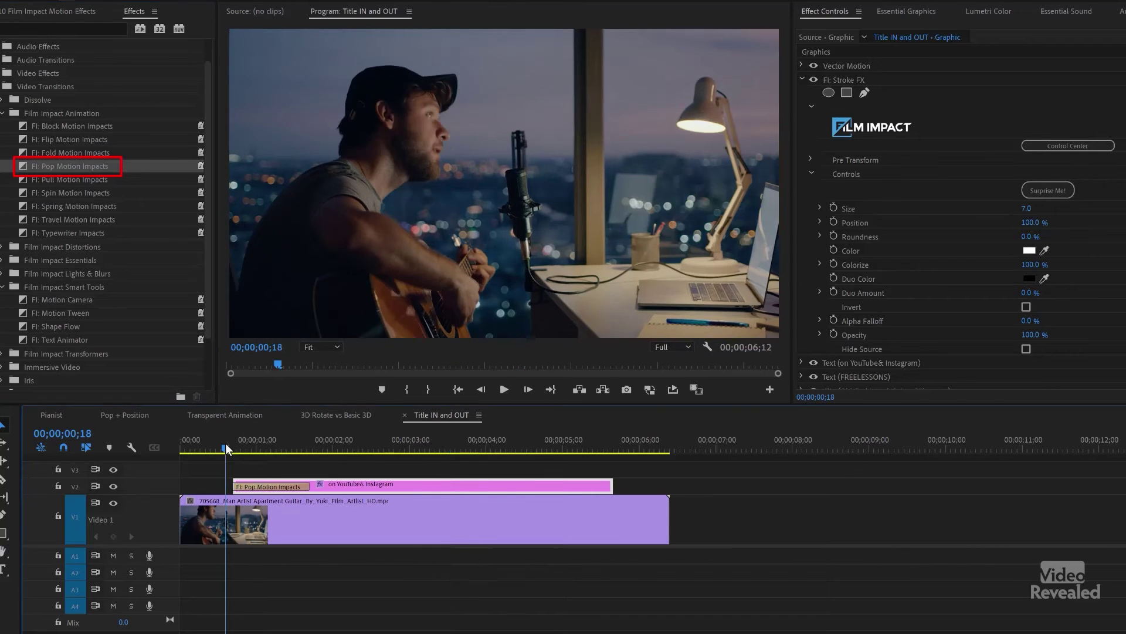
key("space")
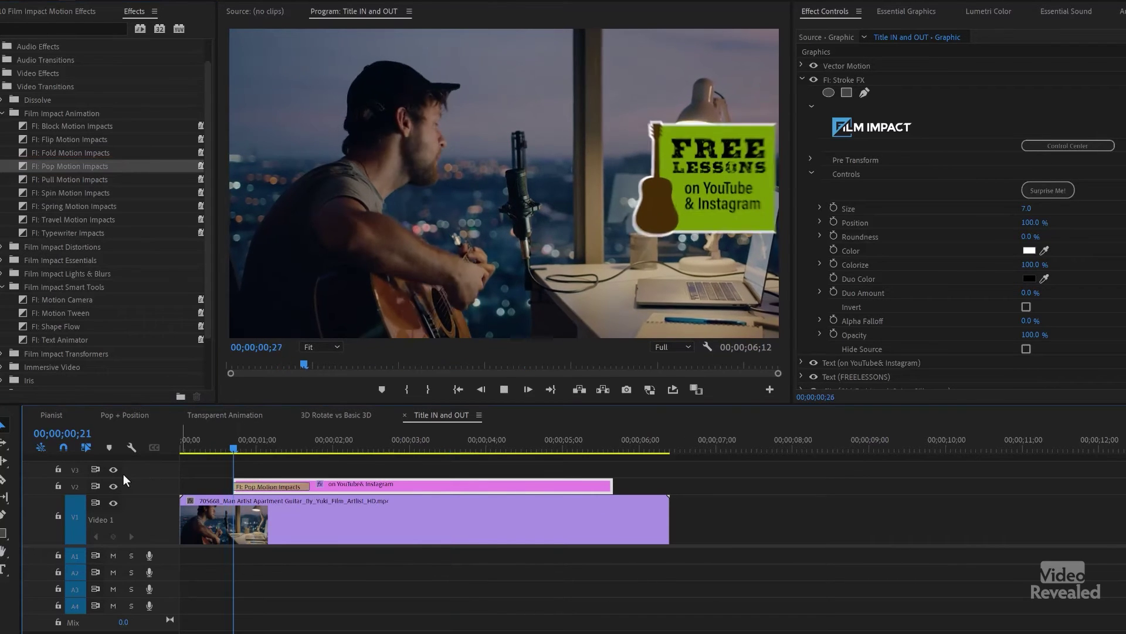
left_click(223, 449)
key("space")
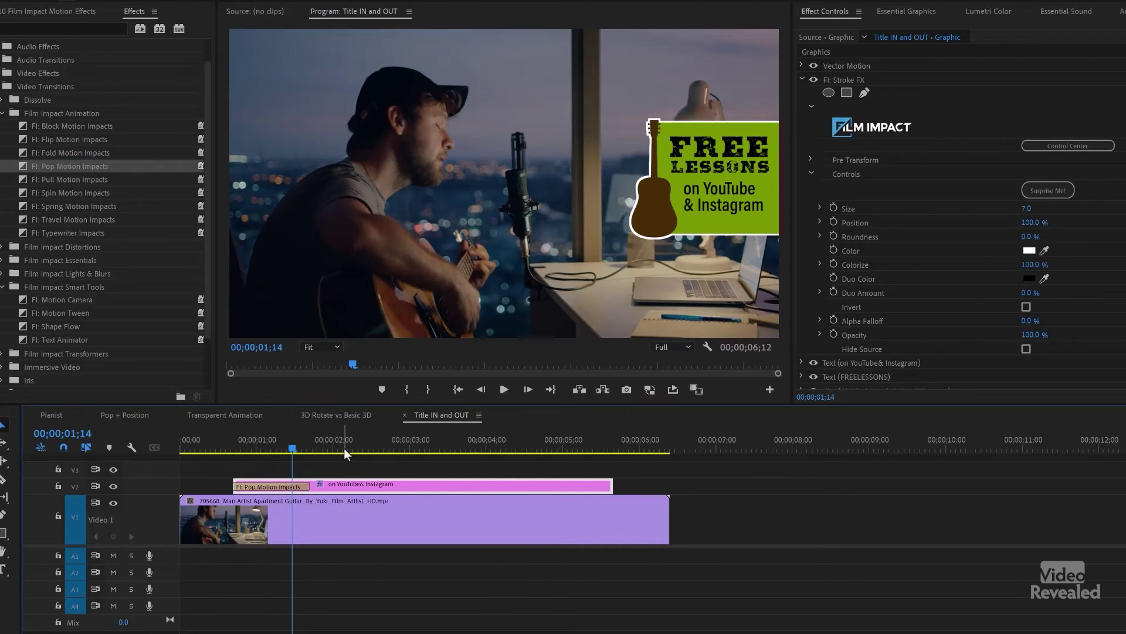
key("Delete")
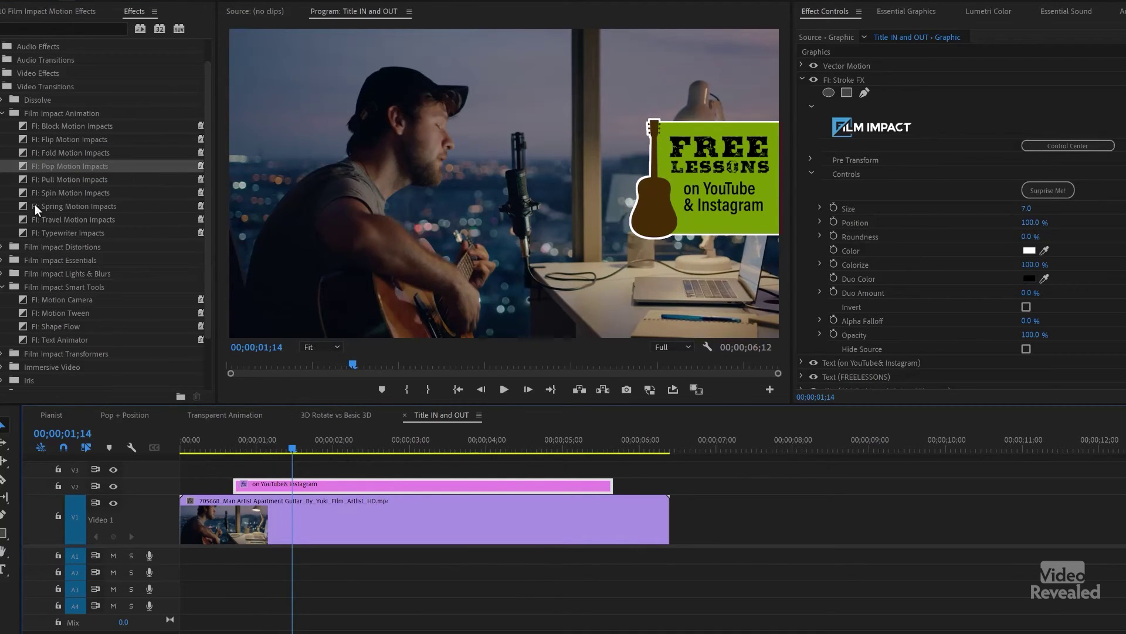
Step: Apply FI: Spin Motion Impacts to the title's start and preview the spin-in
left_click_drag(22, 191, 240, 489)
left_click(225, 445)
key("space")
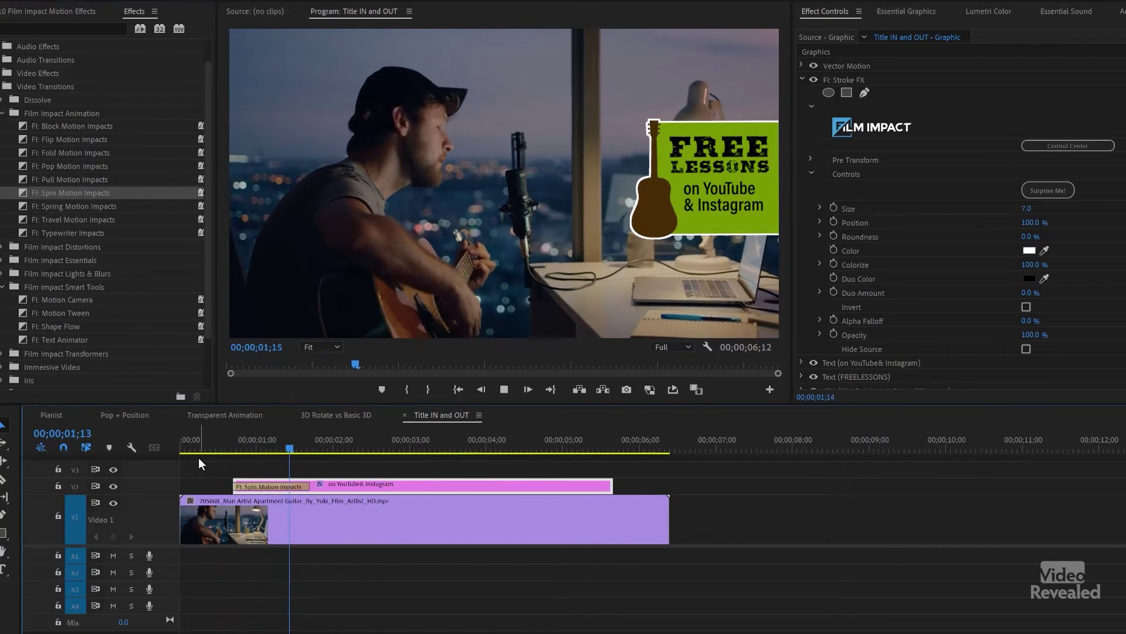
key("space")
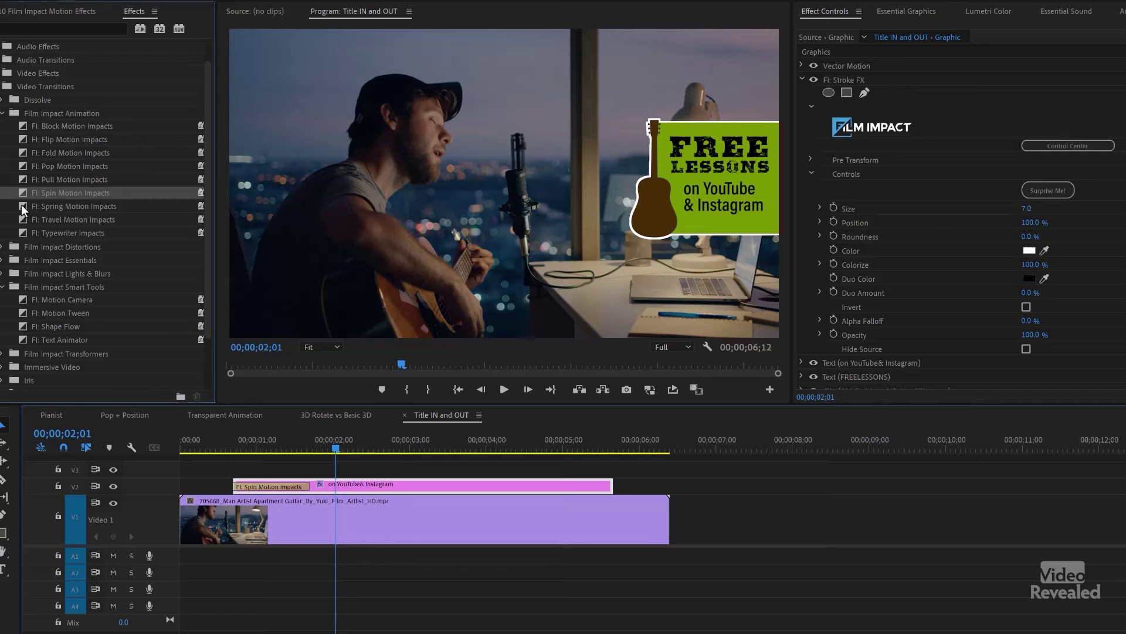
Step: Apply FI: Spring Motion Impacts and step through the spring-in from 00;17
left_click_drag(22, 204, 257, 464)
left_click(225, 444)
key("space")
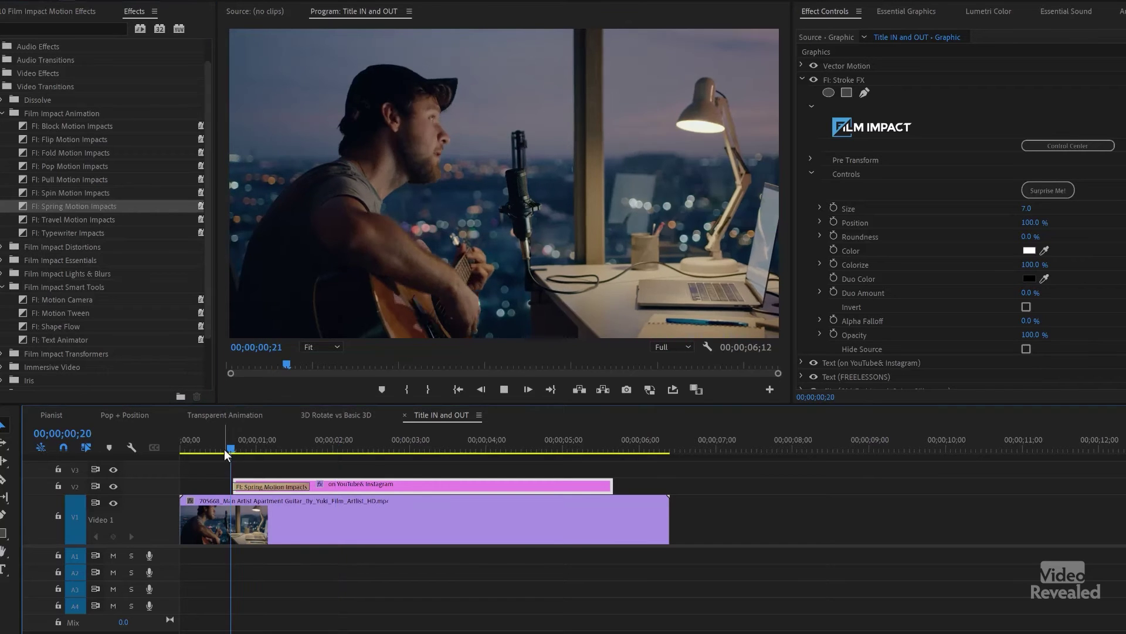
left_click(224, 440)
left_click_drag(225, 440, 267, 442)
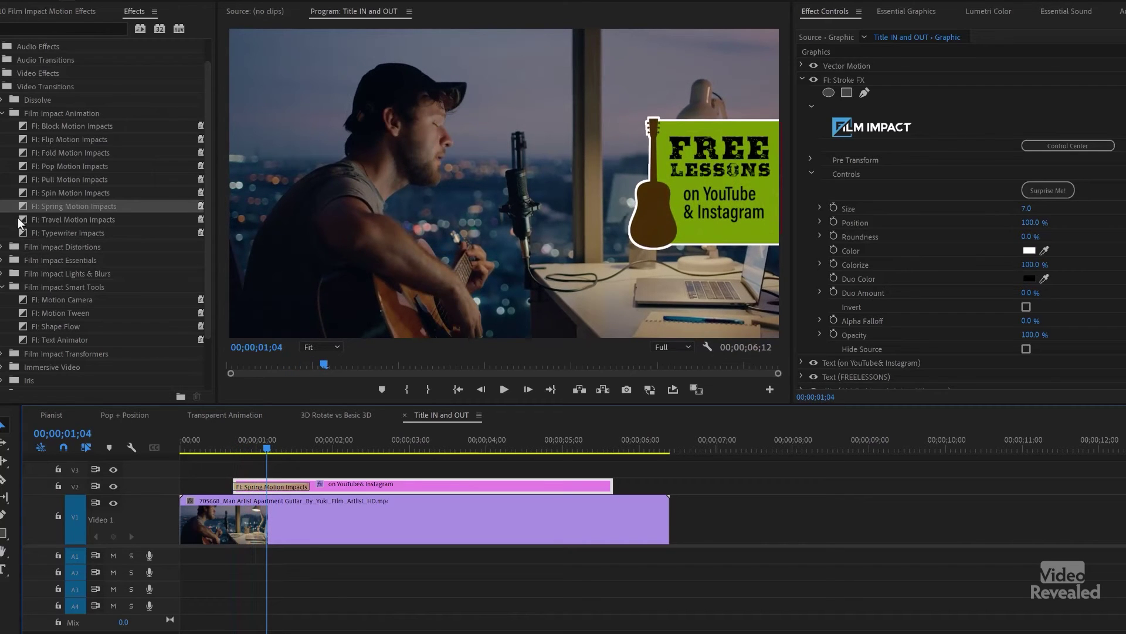
Step: Replace the entrance with FI: Travel Motion Impacts and preview the travel-in
left_click_drag(23, 217, 253, 486)
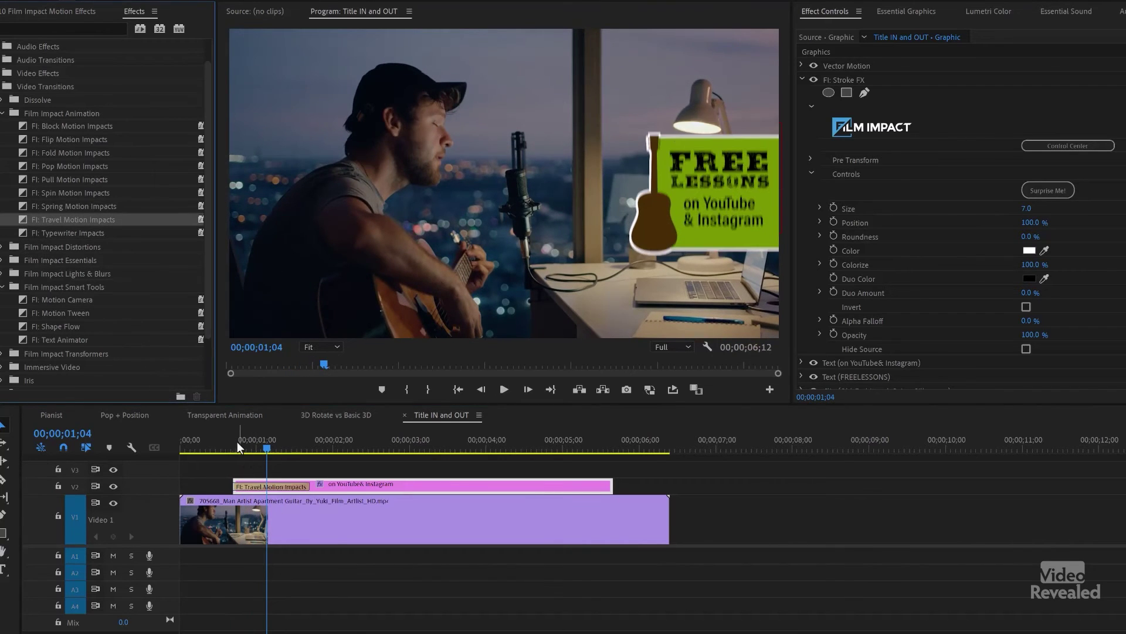
left_click(227, 438)
key("space")
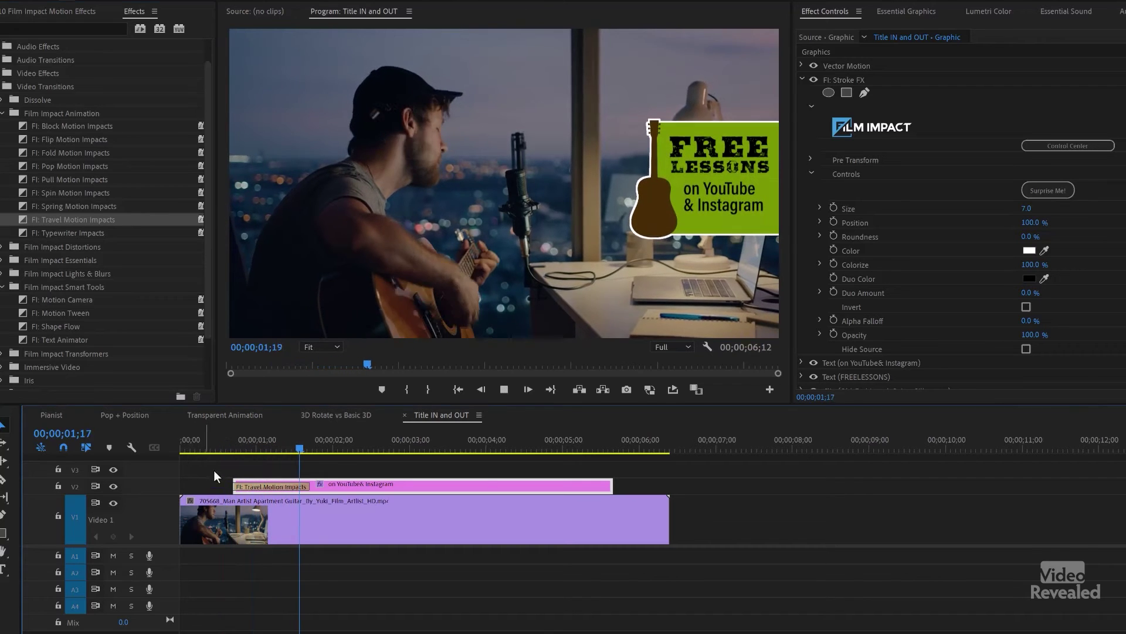
key("space")
Step: Set the Travel Motion Impacts entrance Angle to 317° and preview the new direction
left_click(278, 487)
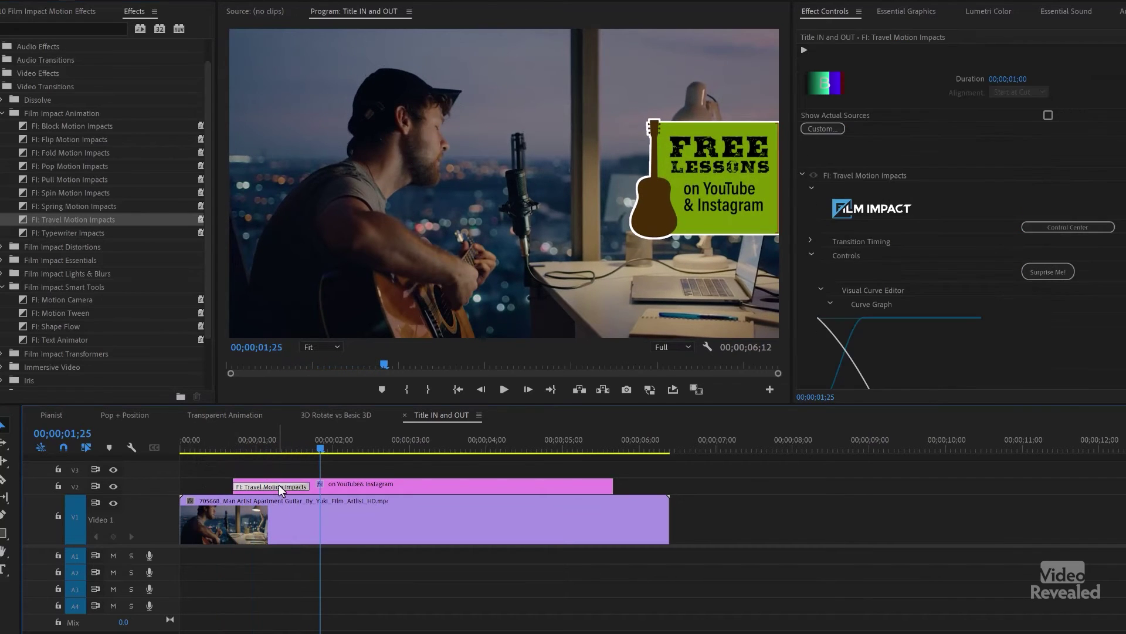
scroll(956, 235, "down", 5)
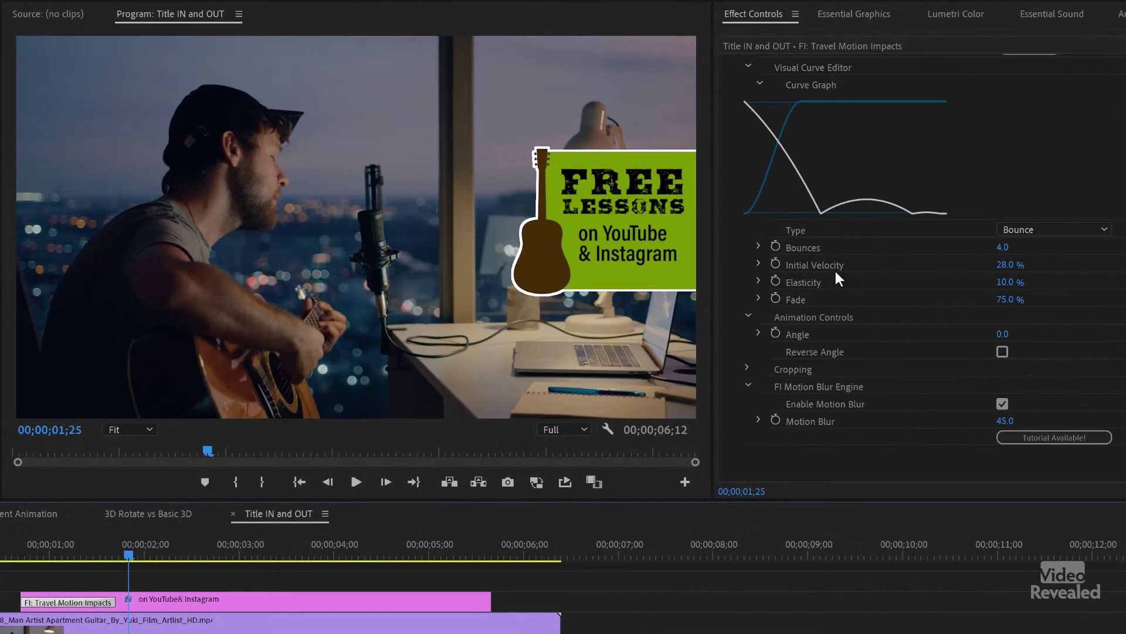
mouse_move(998, 336)
left_mouse_down()
mouse_move(1037, 335)
mouse_move(999, 334)
left_mouse_up()
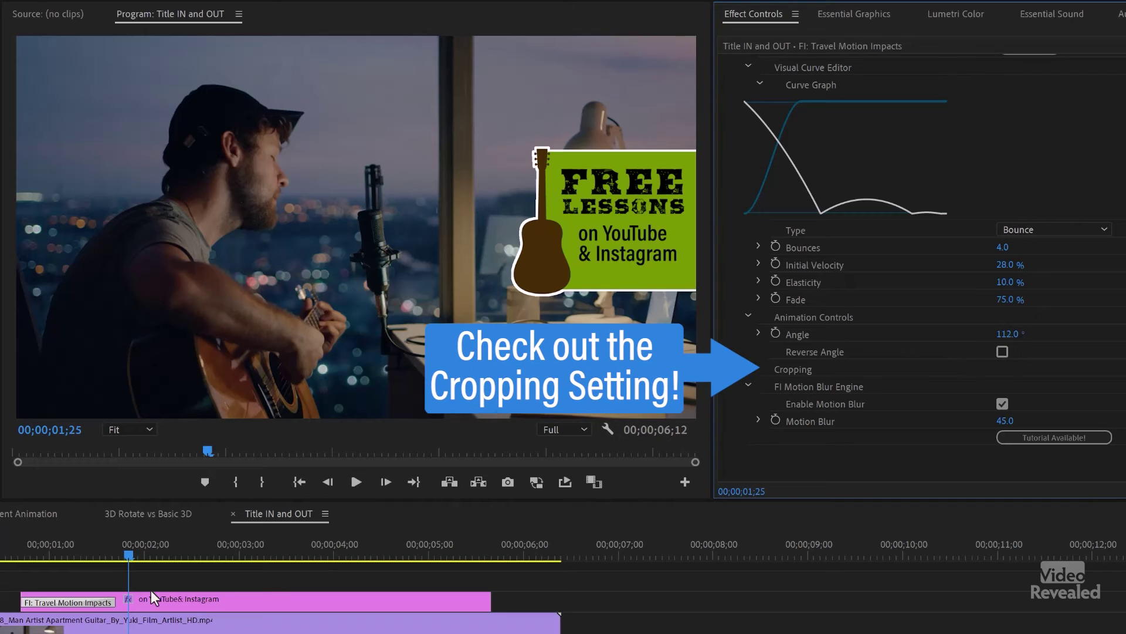
left_click_drag(79, 551, 52, 559)
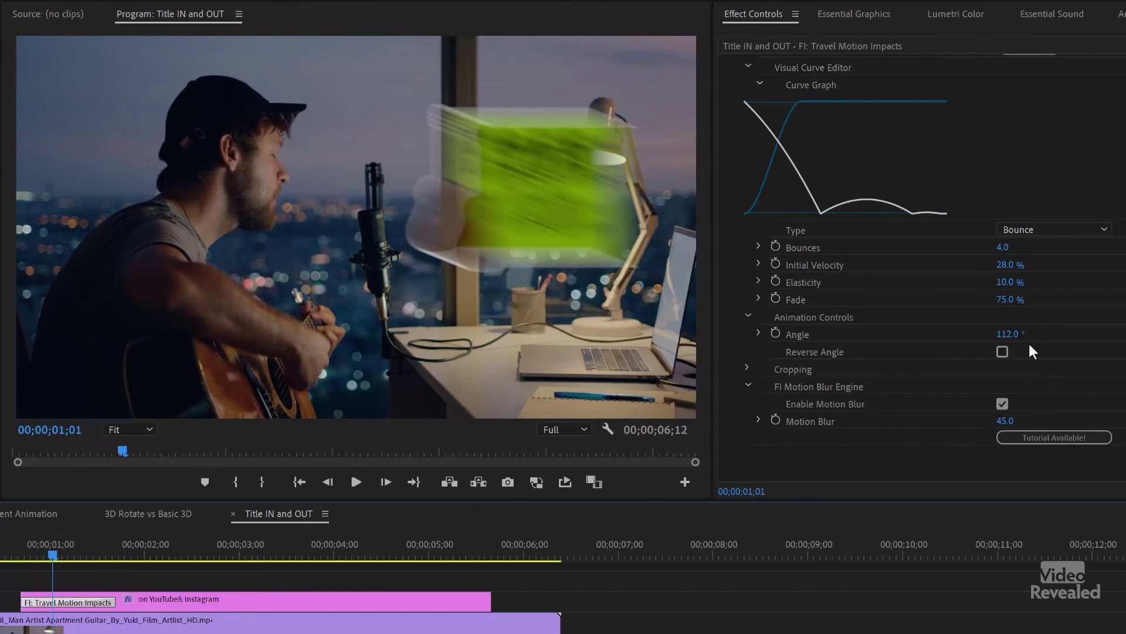
left_click(1008, 334)
left_click_drag(1008, 334, 1125, 334)
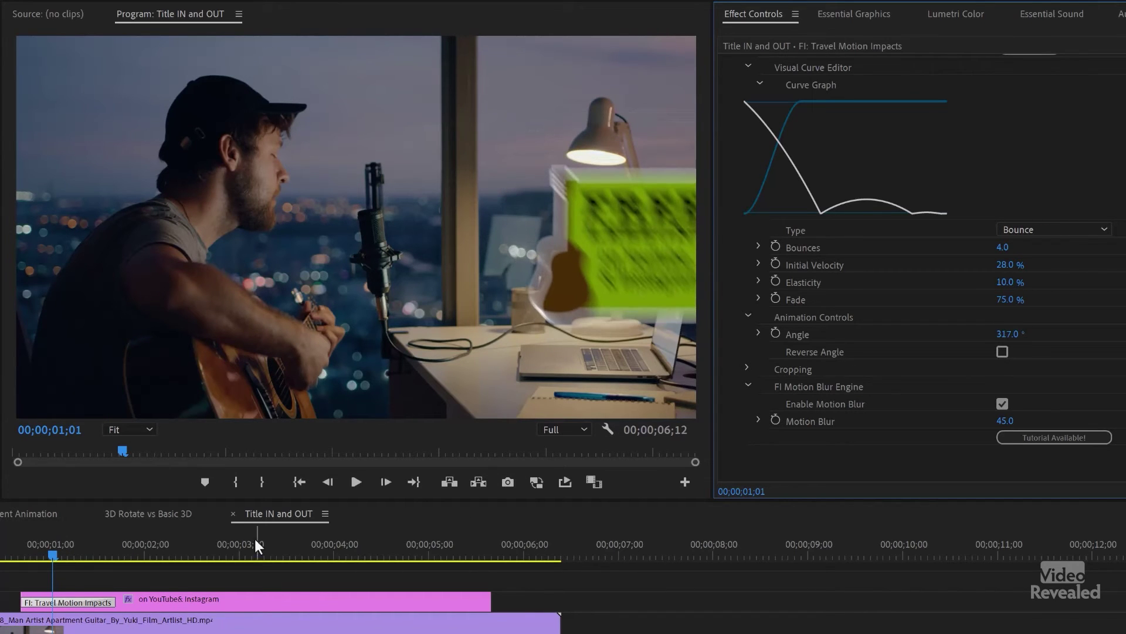
left_click(32, 552)
mouse_move(28, 551)
left_mouse_down()
mouse_move(75, 548)
mouse_move(9, 551)
left_mouse_up()
key("space")
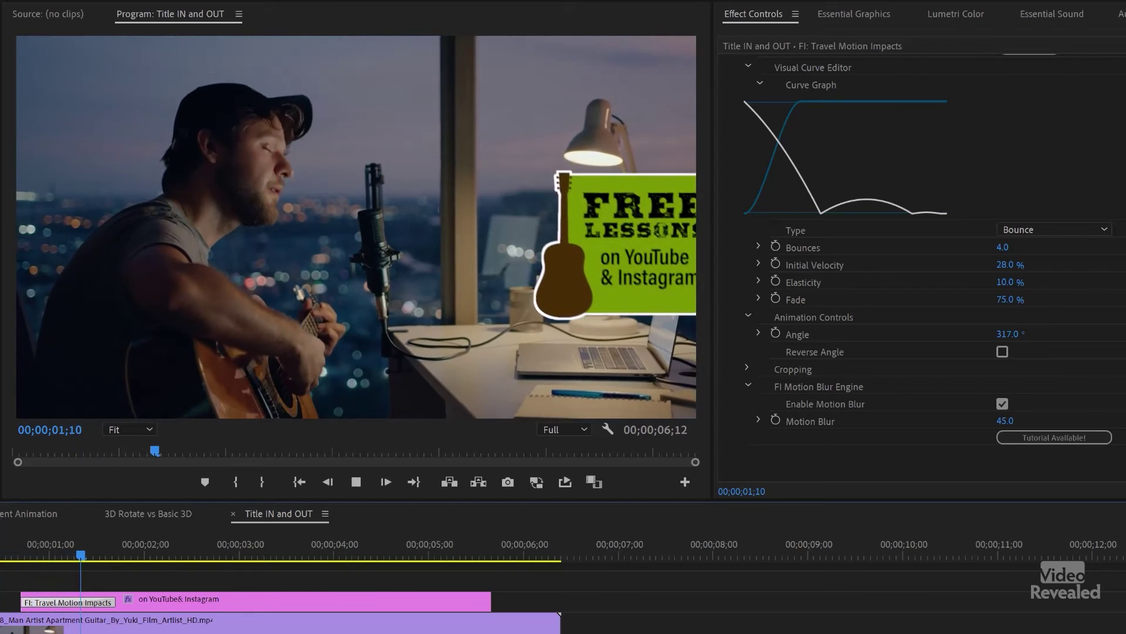
key("space")
Step: Switch the entrance curve to Overshoot, preview it, and add a Travel Motion Impacts exit
left_click(1104, 230)
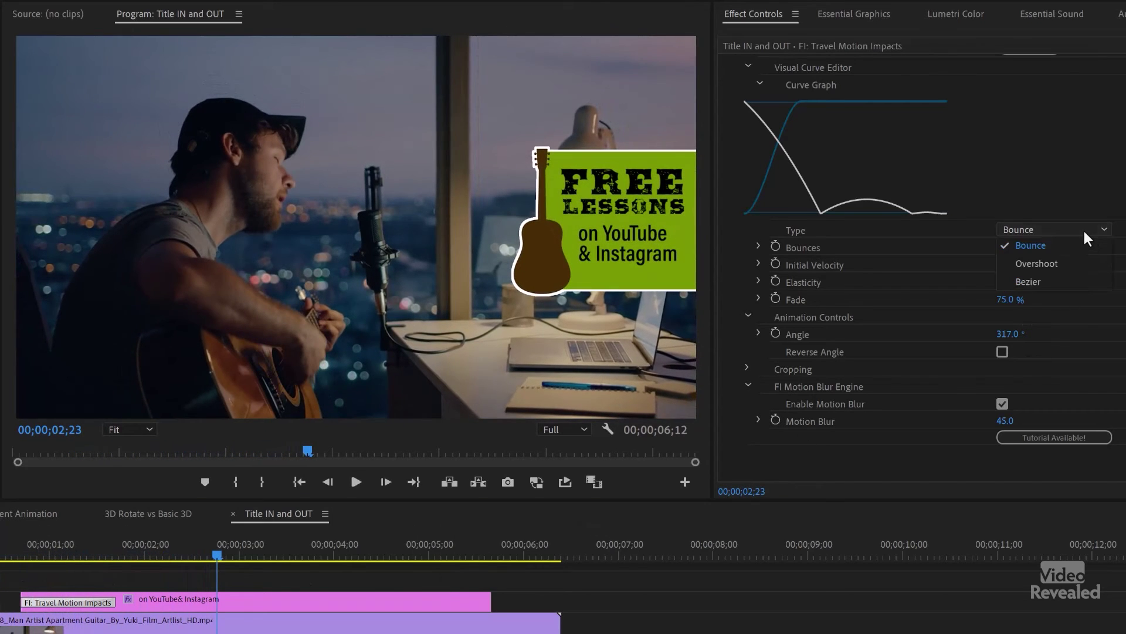
left_click(1077, 263)
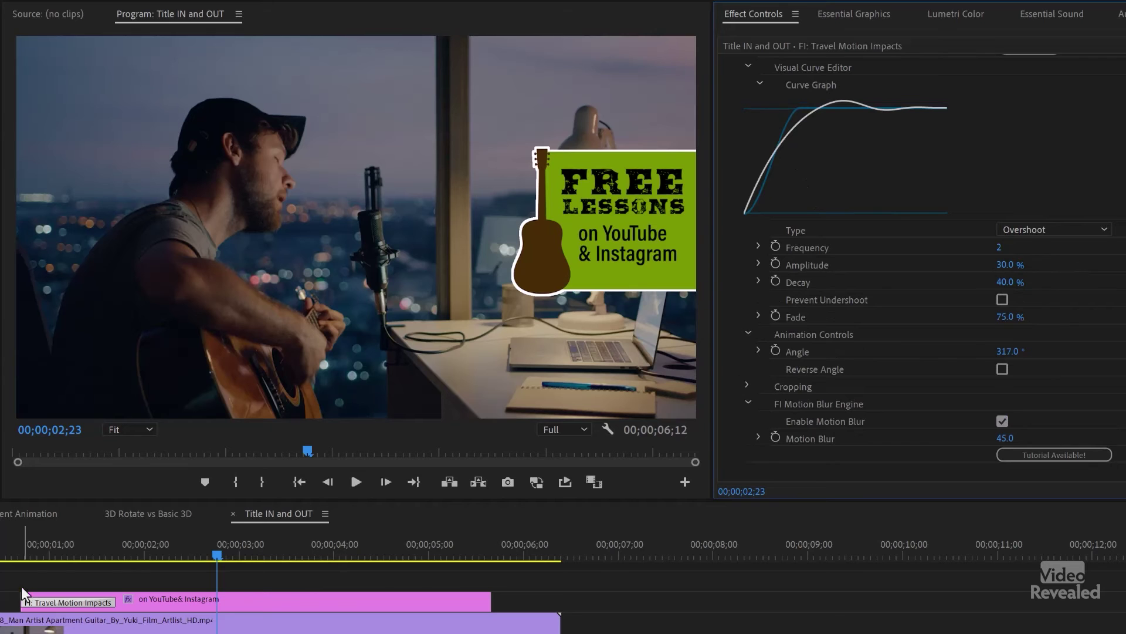
left_click(9, 555)
key("space")
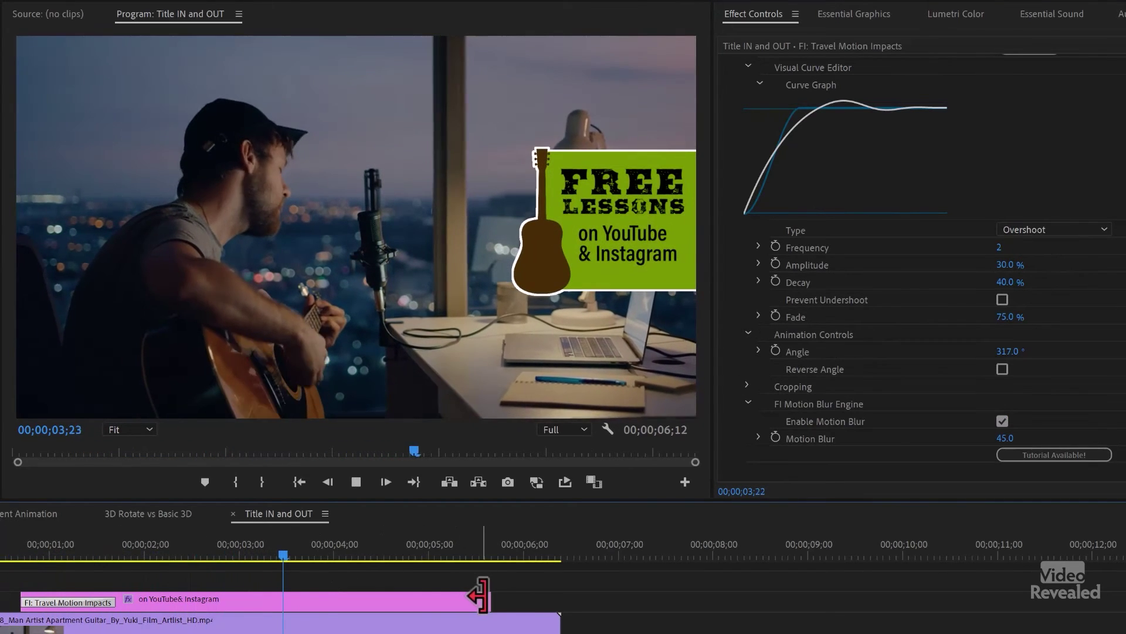
key("space")
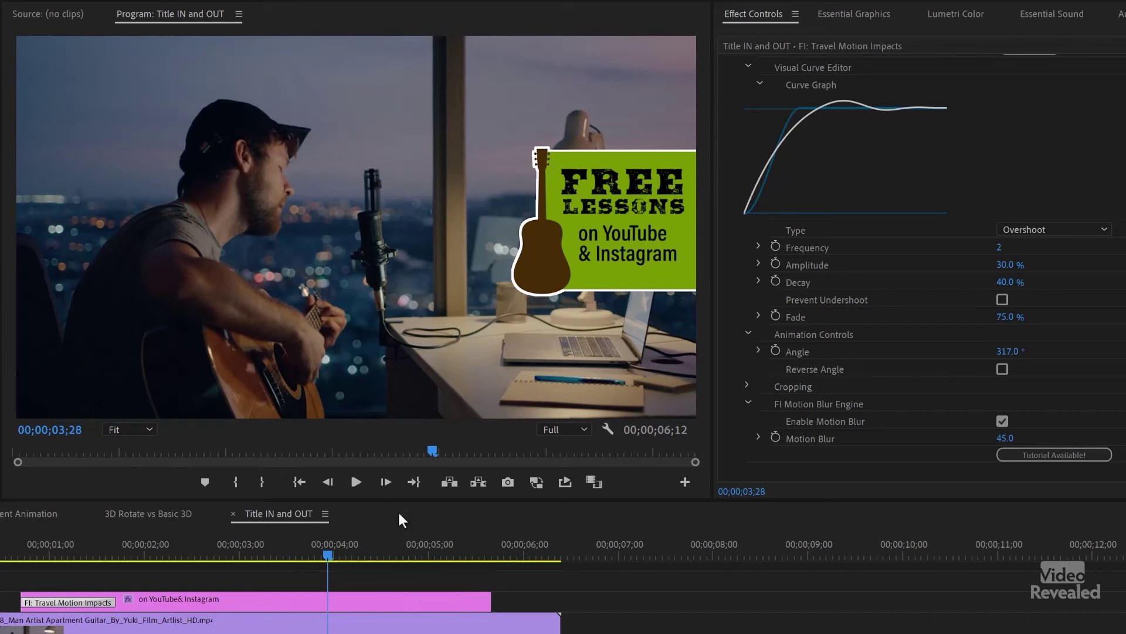
left_click_drag(477, 602, 459, 598)
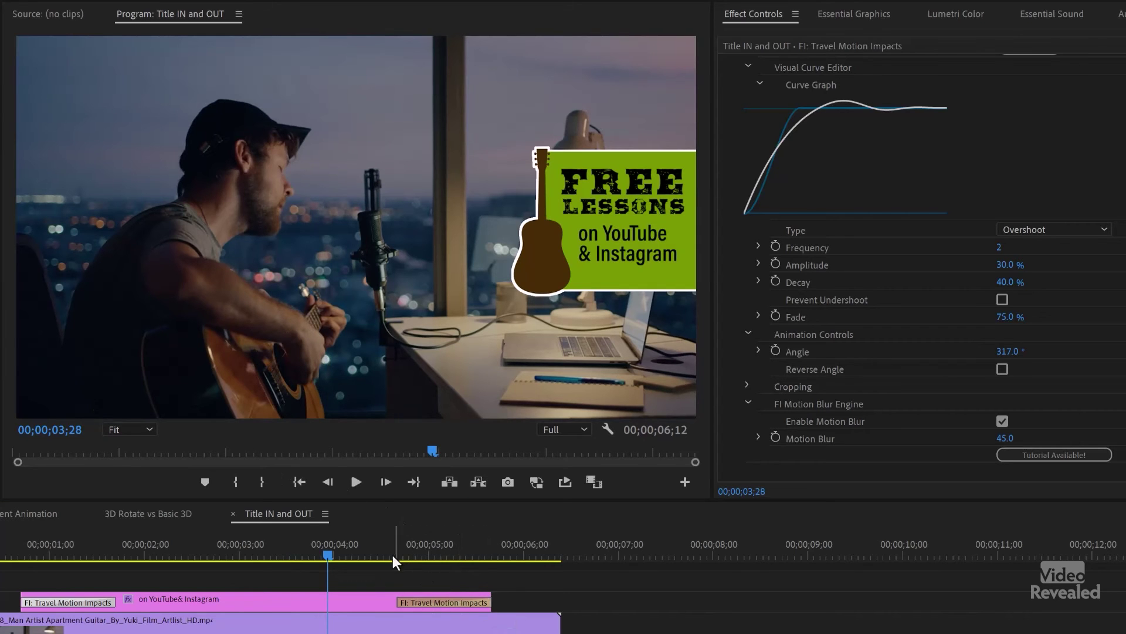
key("space")
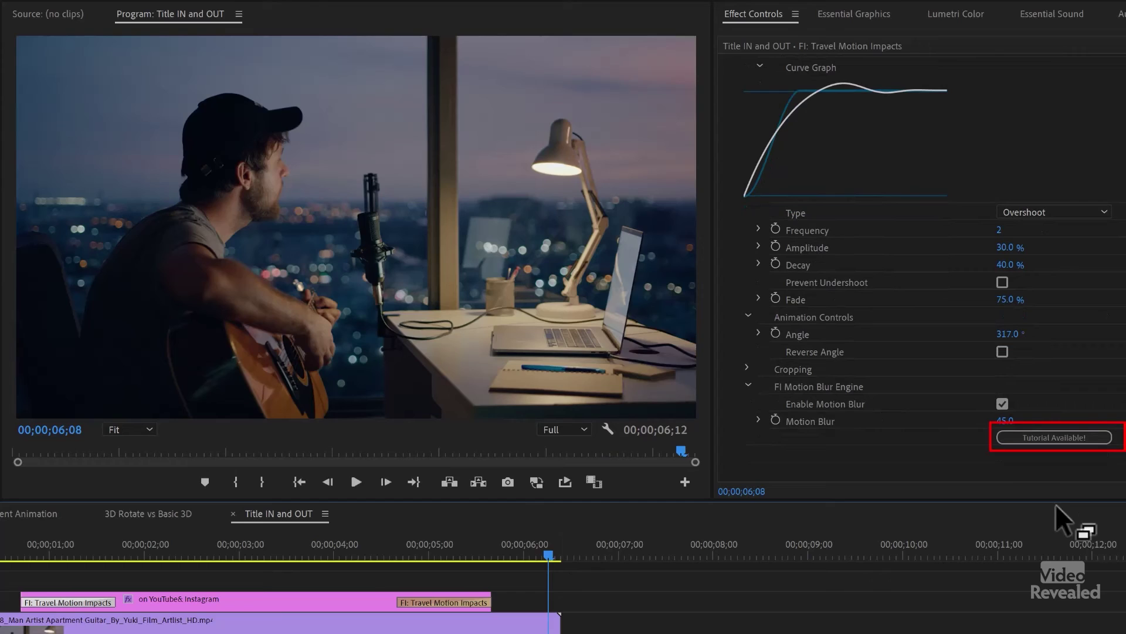
left_click(1054, 438)
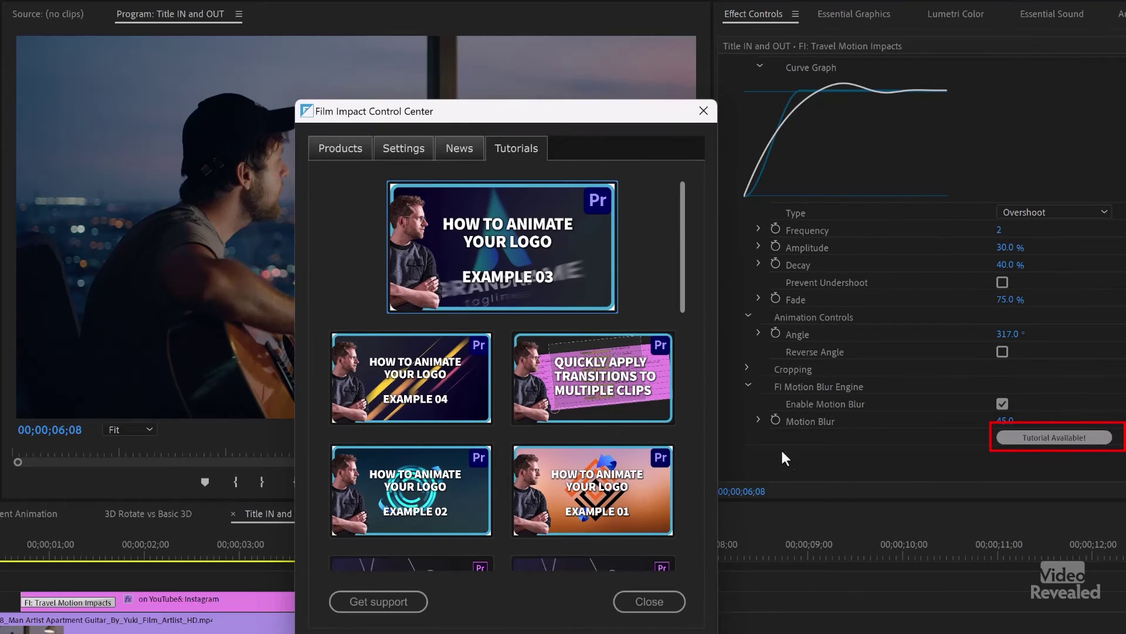
scroll(612, 279, "down", 10)
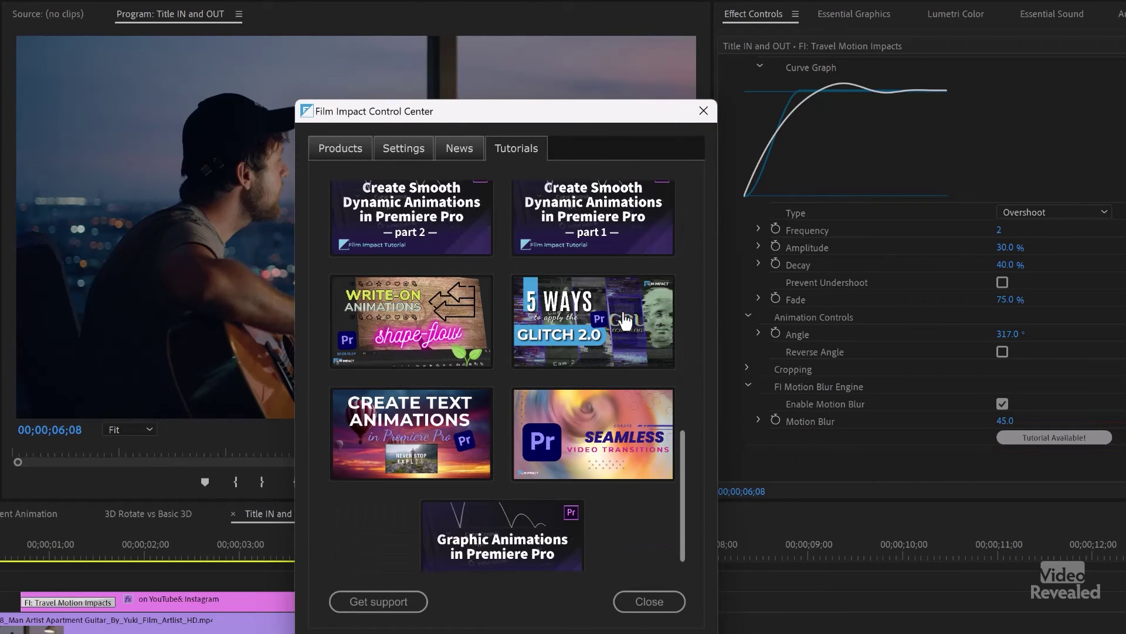
scroll(645, 390, "up", 10)
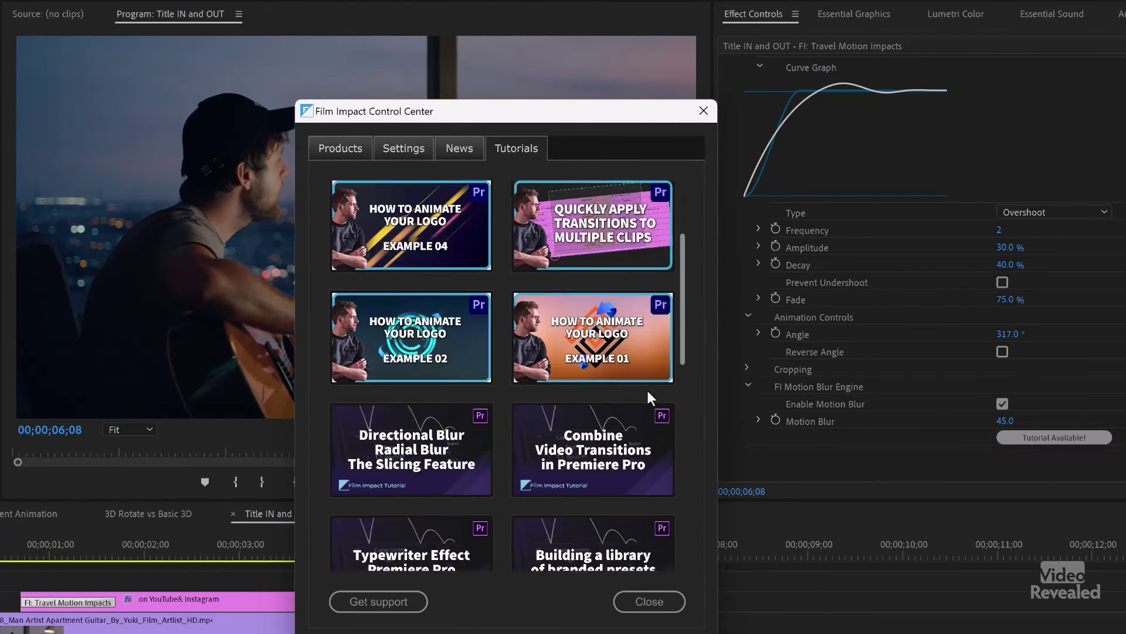
left_click(703, 112)
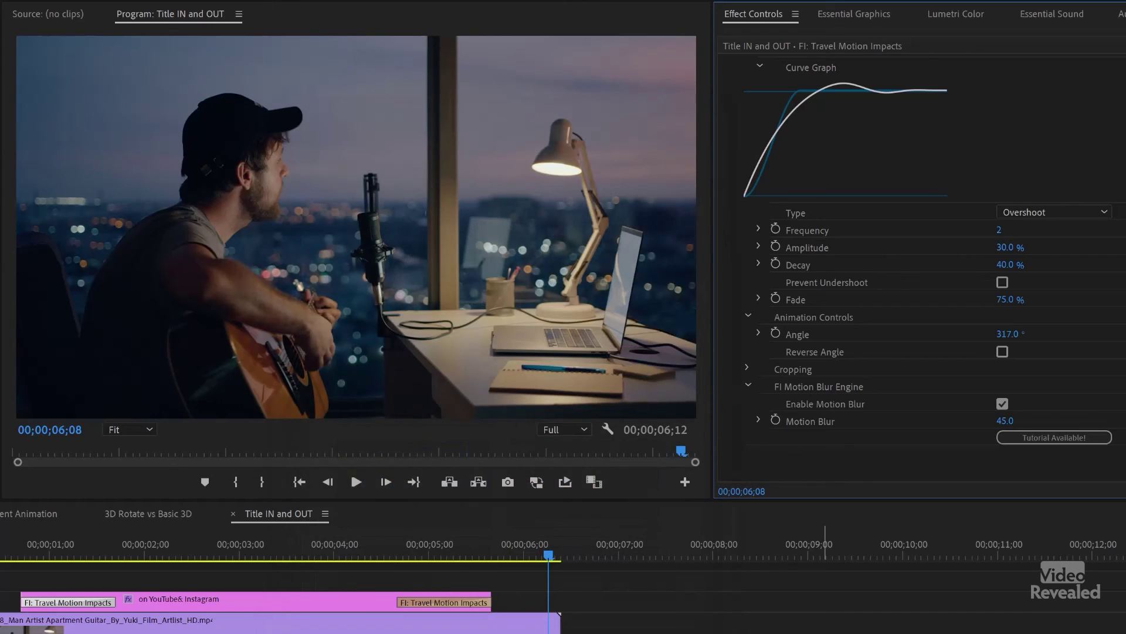